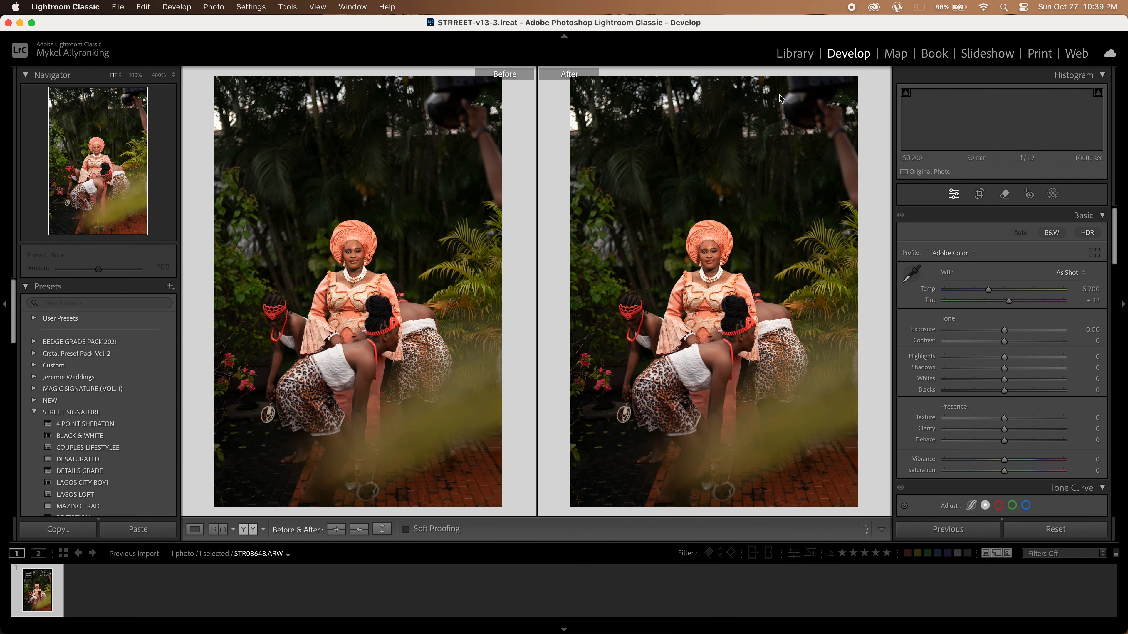
- Check the seated woman's face up close, then apply the COUPLES LIFESTYLEE preset from STREET SIGNATURE to the photo
left_click(706, 263)
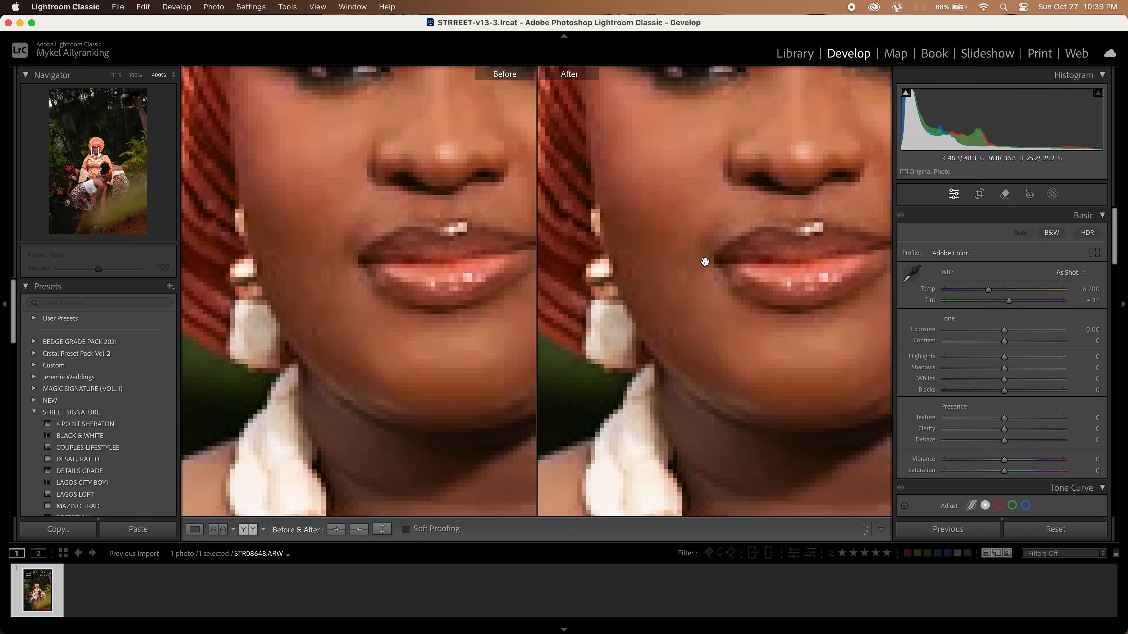
left_click_drag(720, 242, 639, 346)
left_click(639, 346)
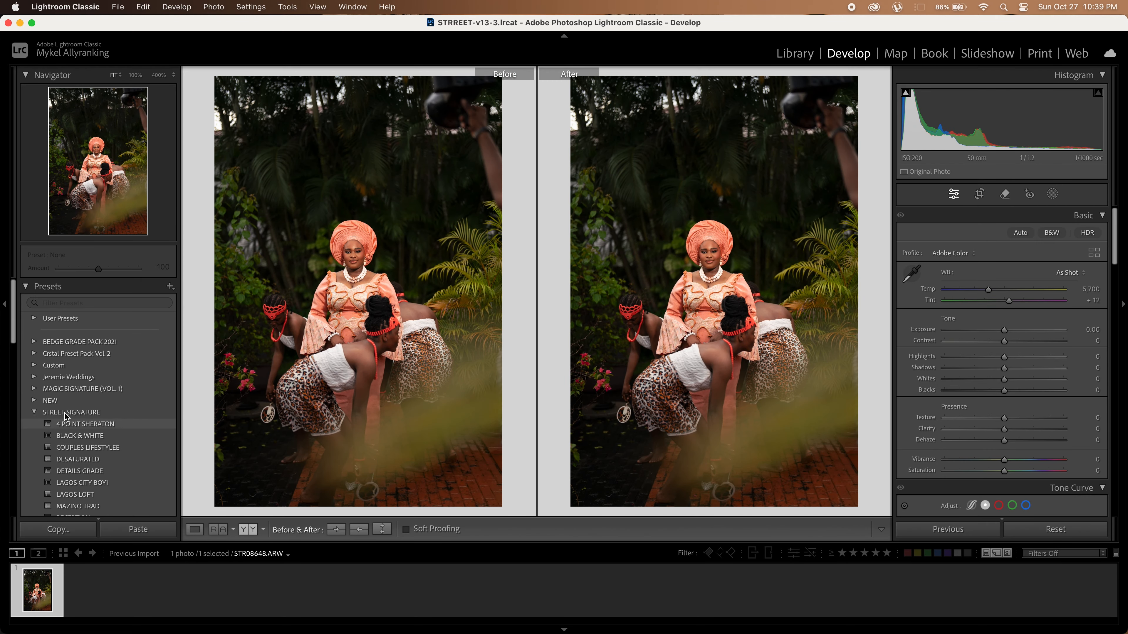
left_click(110, 449)
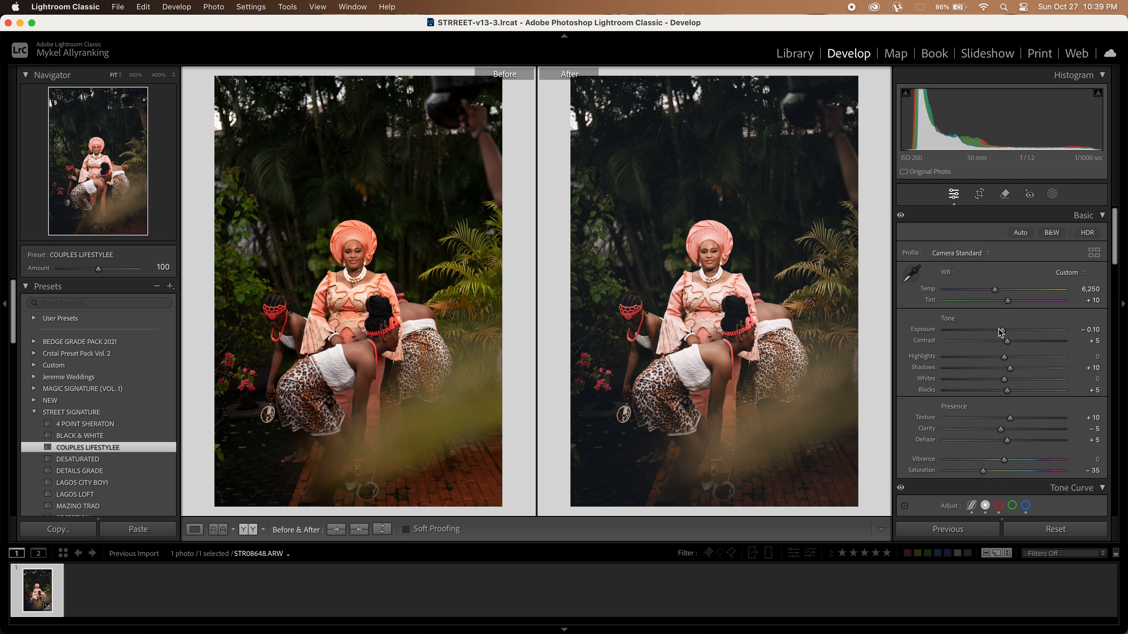
- Set the photo's temperature to 7,000, exposure to -0.50 and overall saturation to -30
left_click_drag(1000, 330, 999, 331)
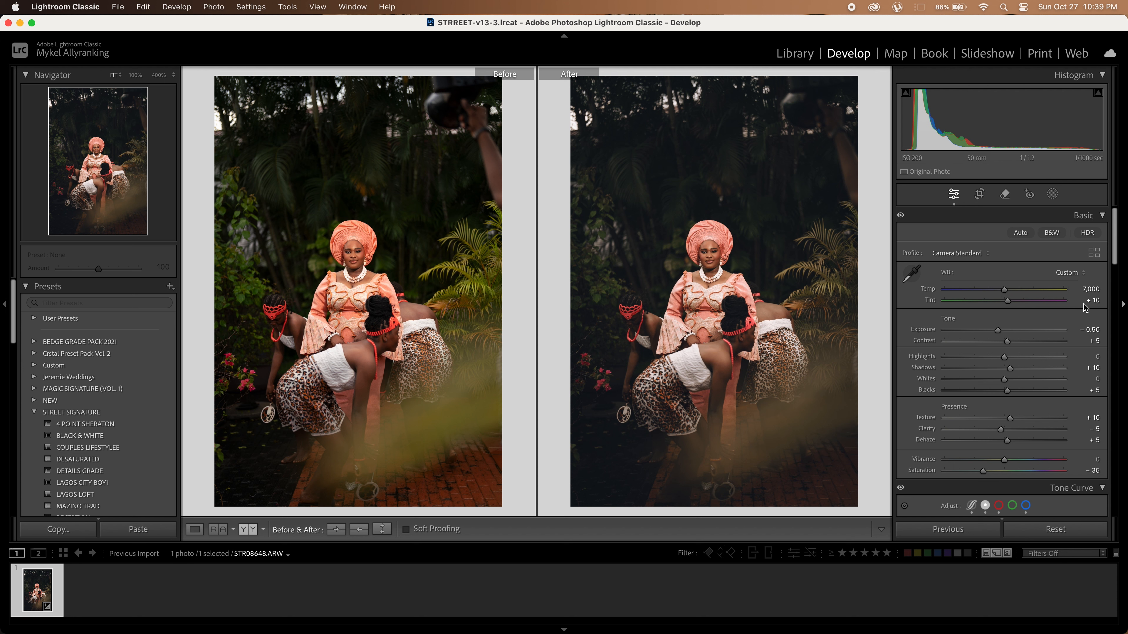
left_click_drag(1115, 253, 1115, 267)
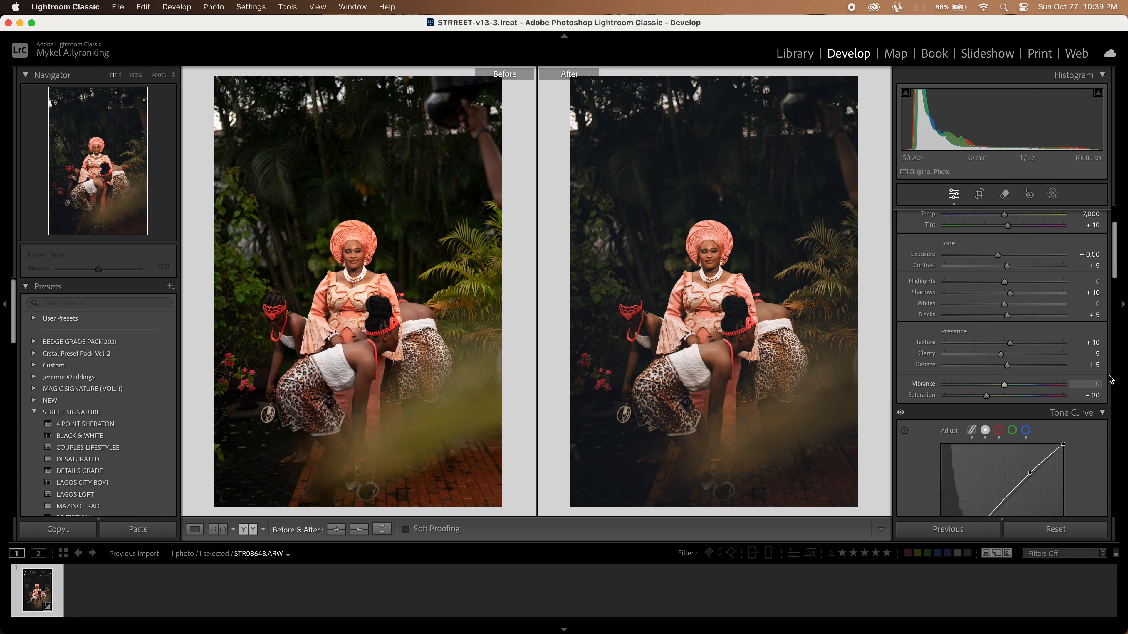
- Set the yellow saturation in the Color Mixer to -30 and review the hue and luminance adjustments
left_click_drag(1116, 274, 1115, 343)
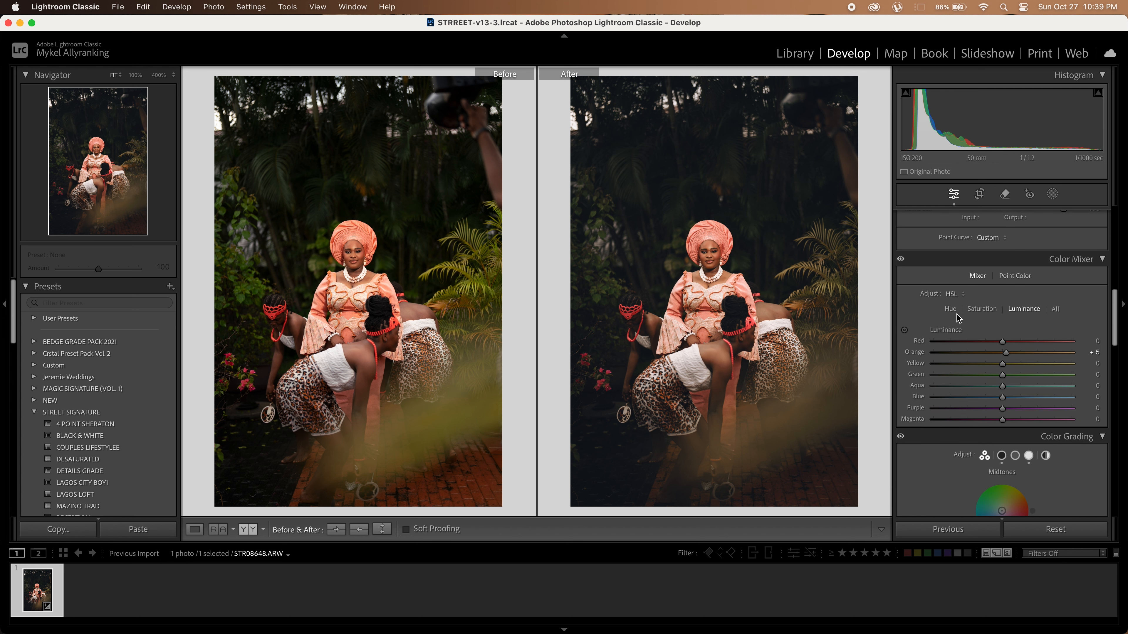
left_click(982, 309)
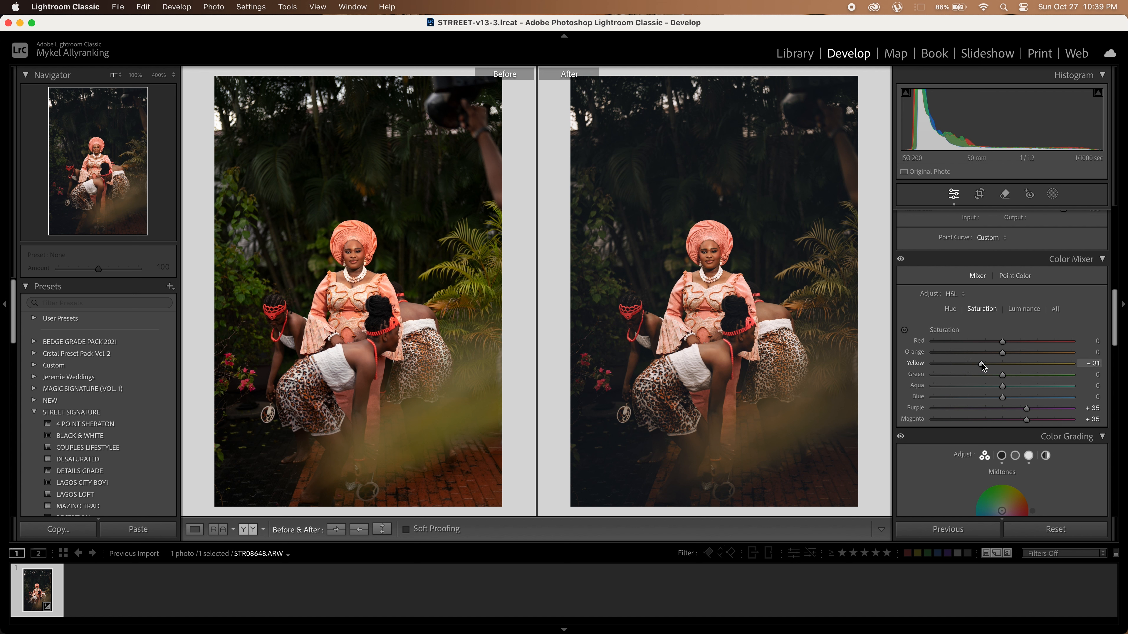
left_click(950, 308)
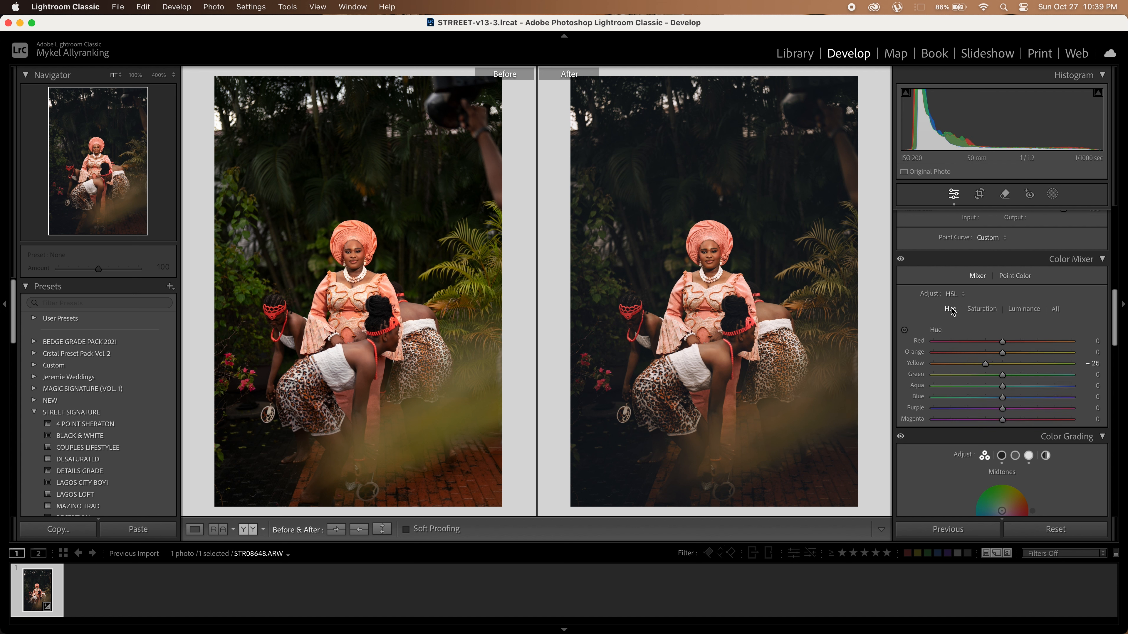
left_click(1026, 311)
- Set the grain amount in the photo's effects to 5
left_click_drag(1115, 331, 1115, 471)
left_click_drag(955, 435, 949, 436)
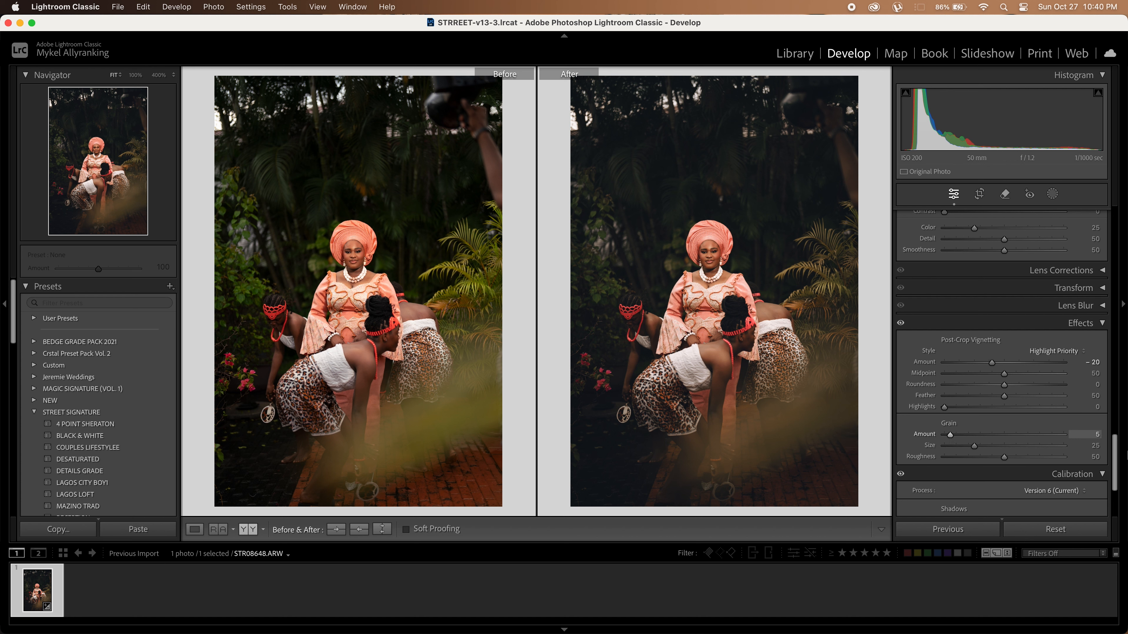
- Set the photo's highlights to -15, contrast to +15 and exposure to -0.45
left_click_drag(1115, 441, 1114, 218)
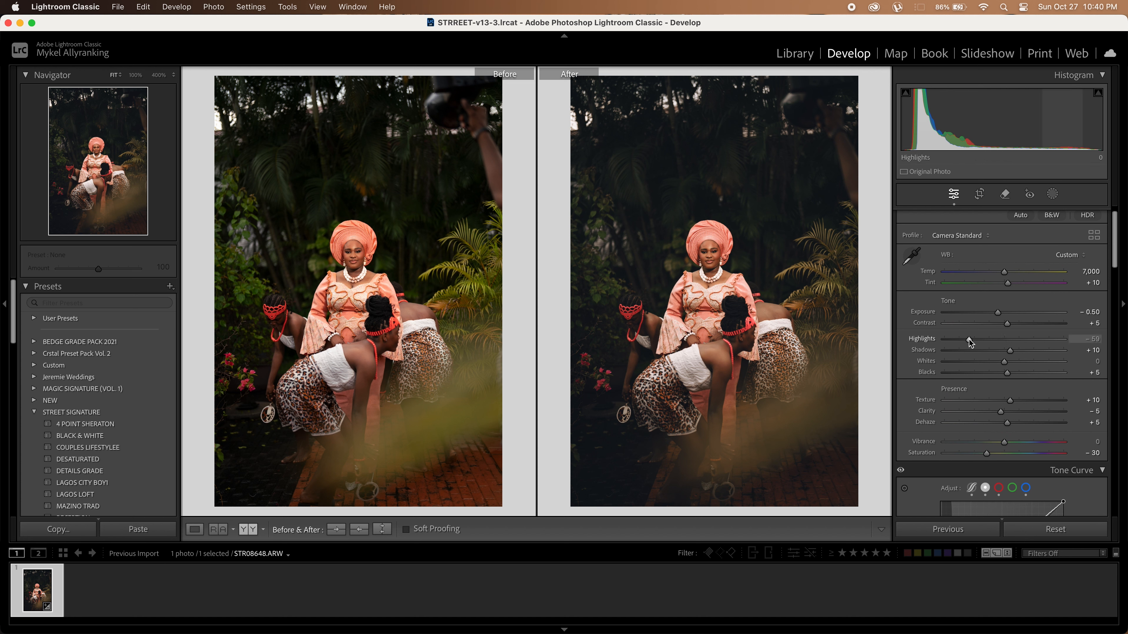
left_click_drag(1004, 339, 970, 341)
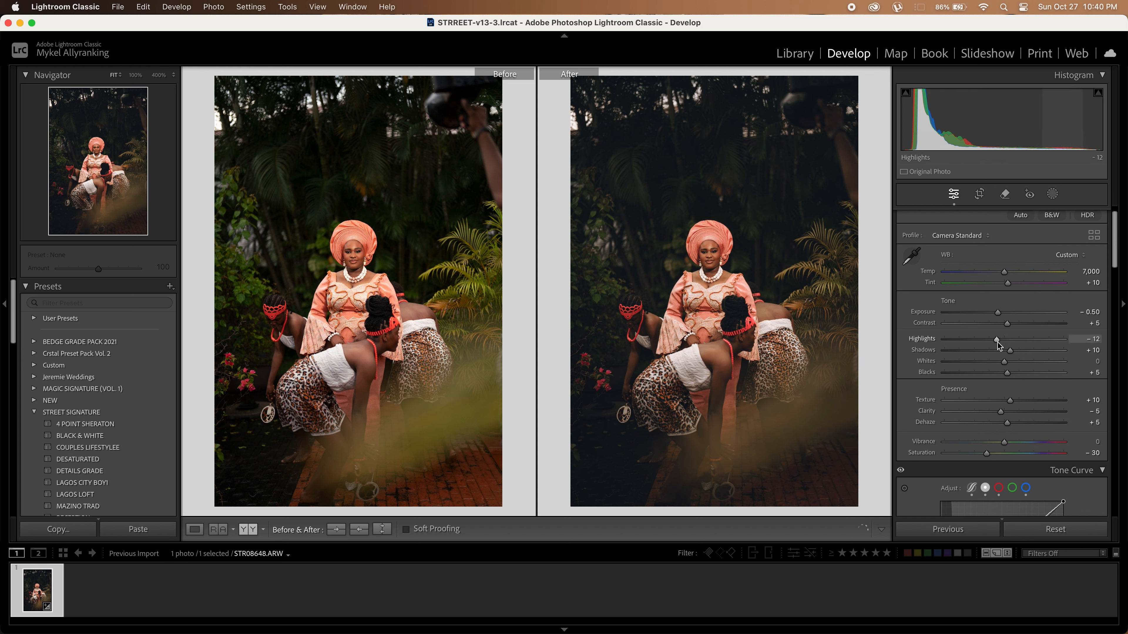
left_click_drag(997, 342, 992, 342)
left_click_drag(1001, 324, 1014, 323)
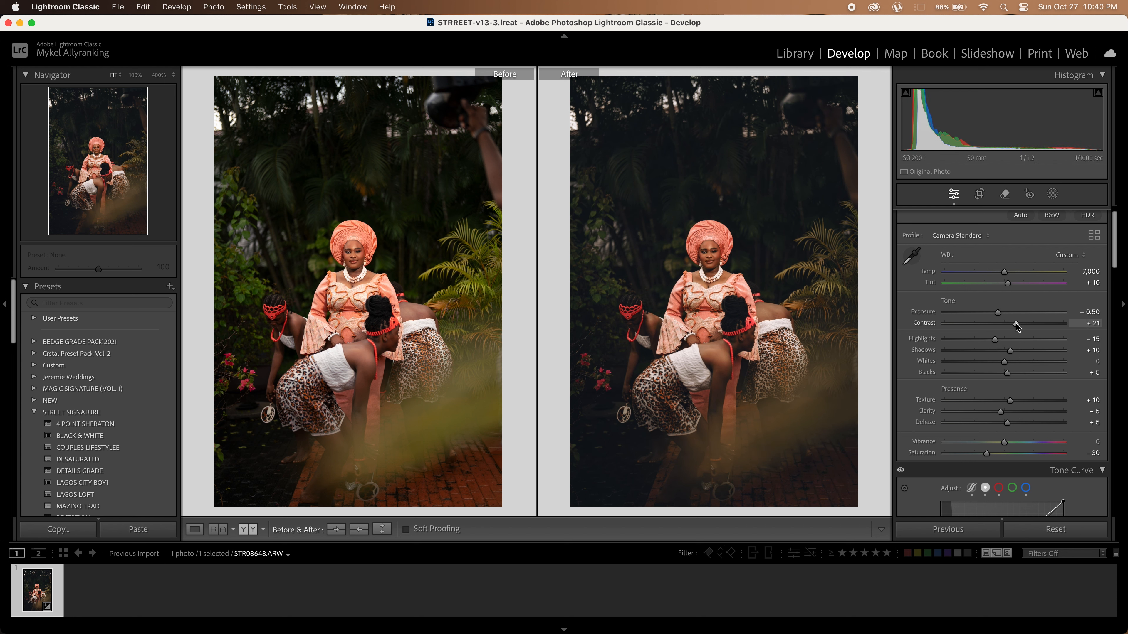
left_click_drag(1016, 323, 1013, 324)
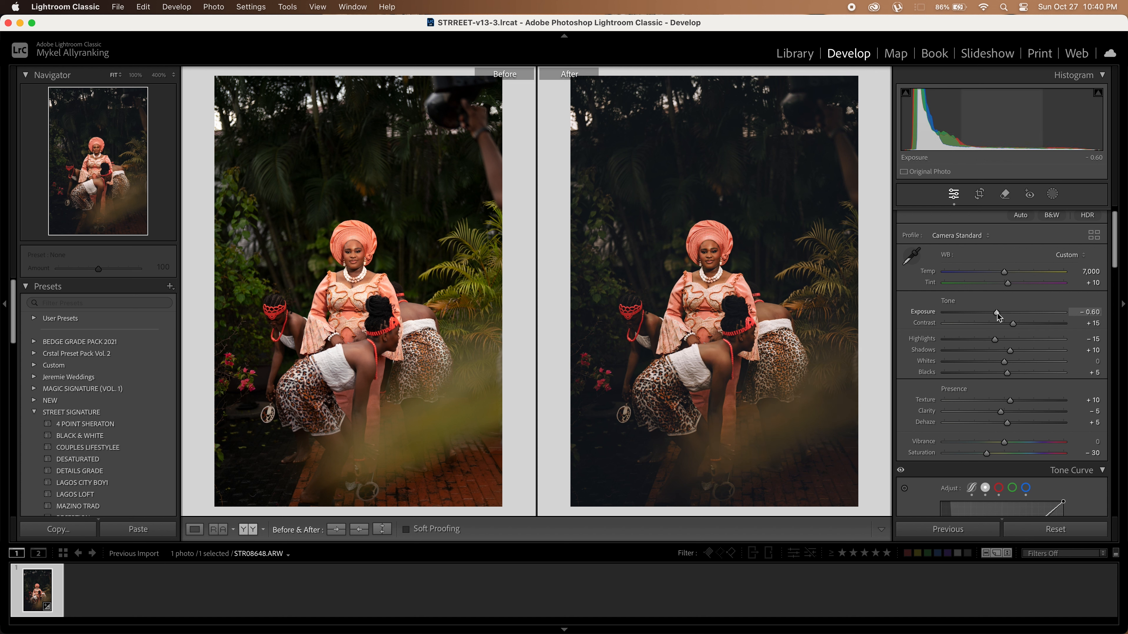
left_click_drag(997, 313, 999, 314)
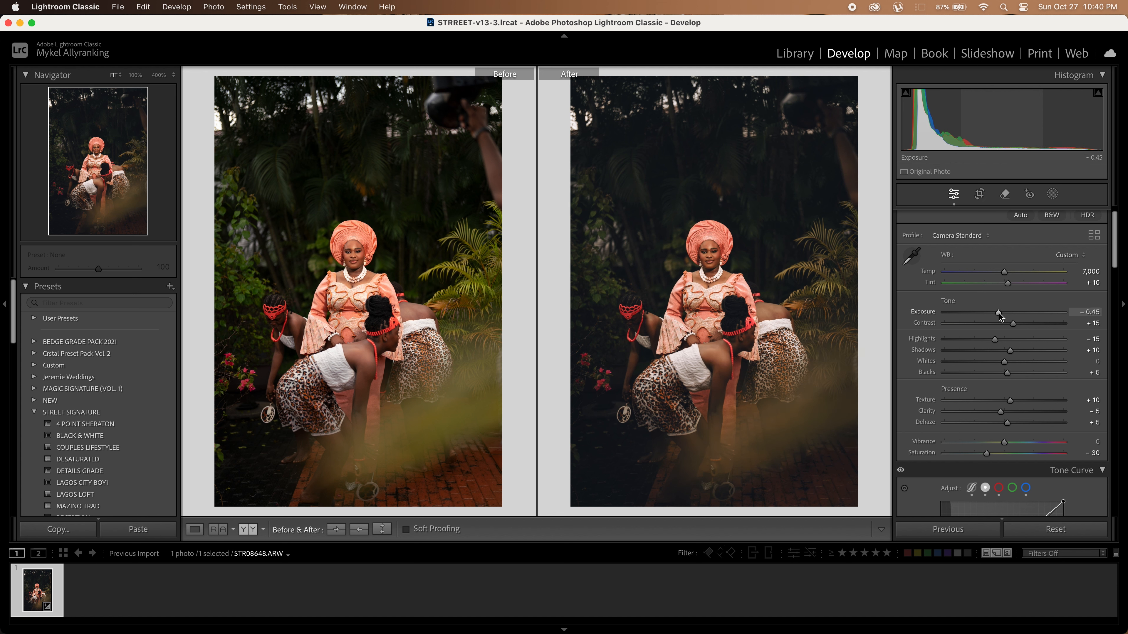
- Reset the purple saturation in the Color Mixer to 0 and try lower and higher red saturation
left_click_drag(1115, 253, 1116, 337)
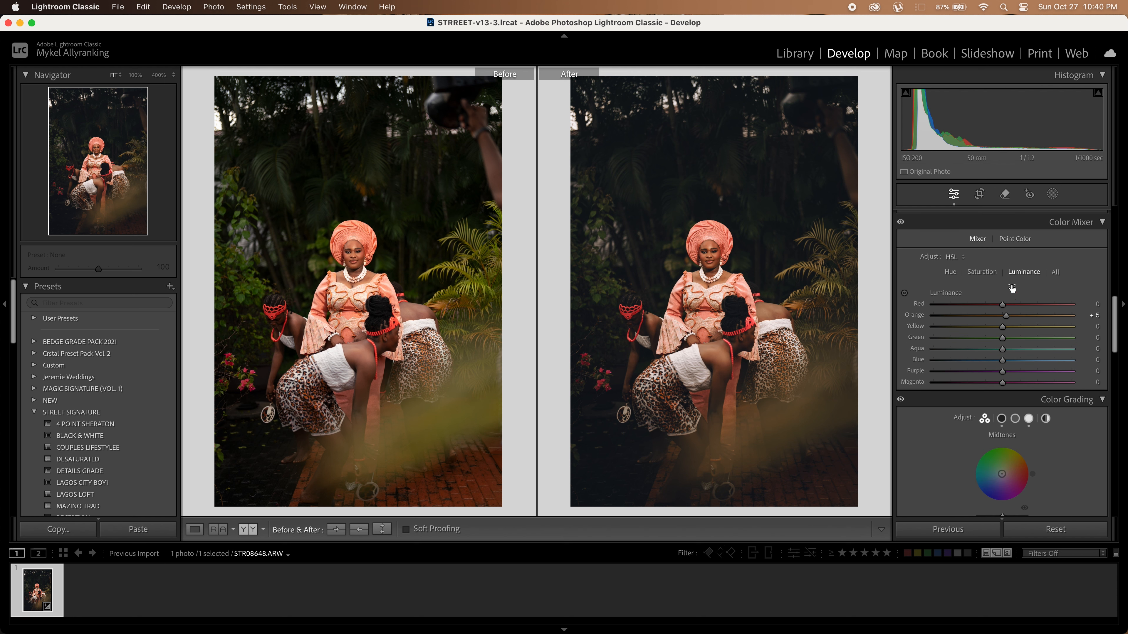
left_click(981, 271)
double_click(1028, 373)
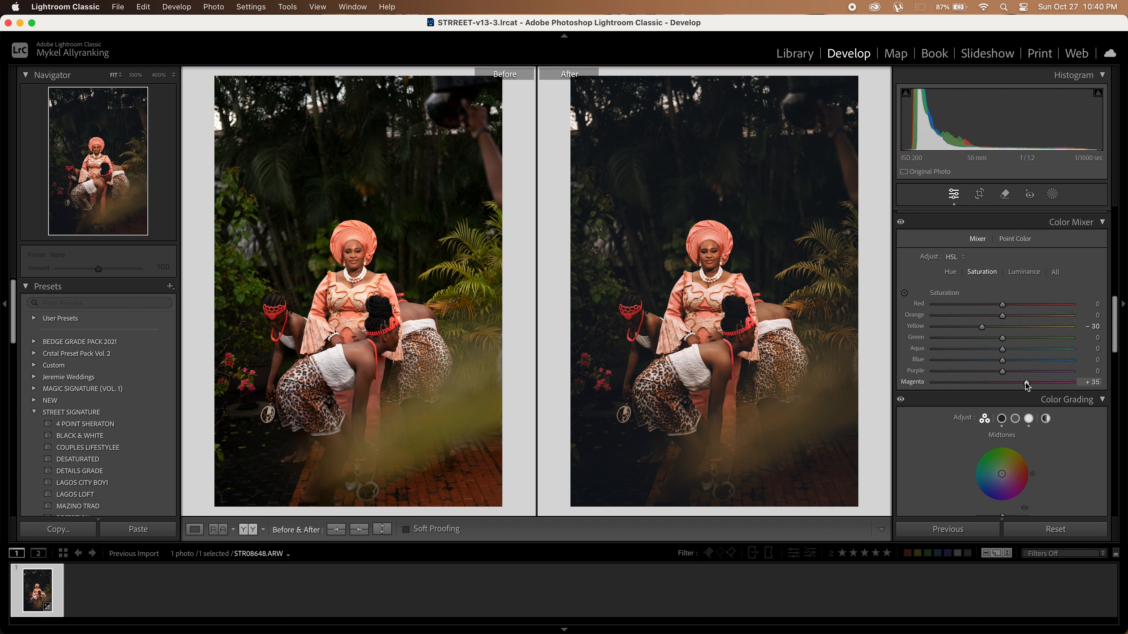
left_click_drag(1003, 306, 974, 306)
left_click_drag(947, 307, 1008, 307)
left_click(1025, 273)
left_click(951, 273)
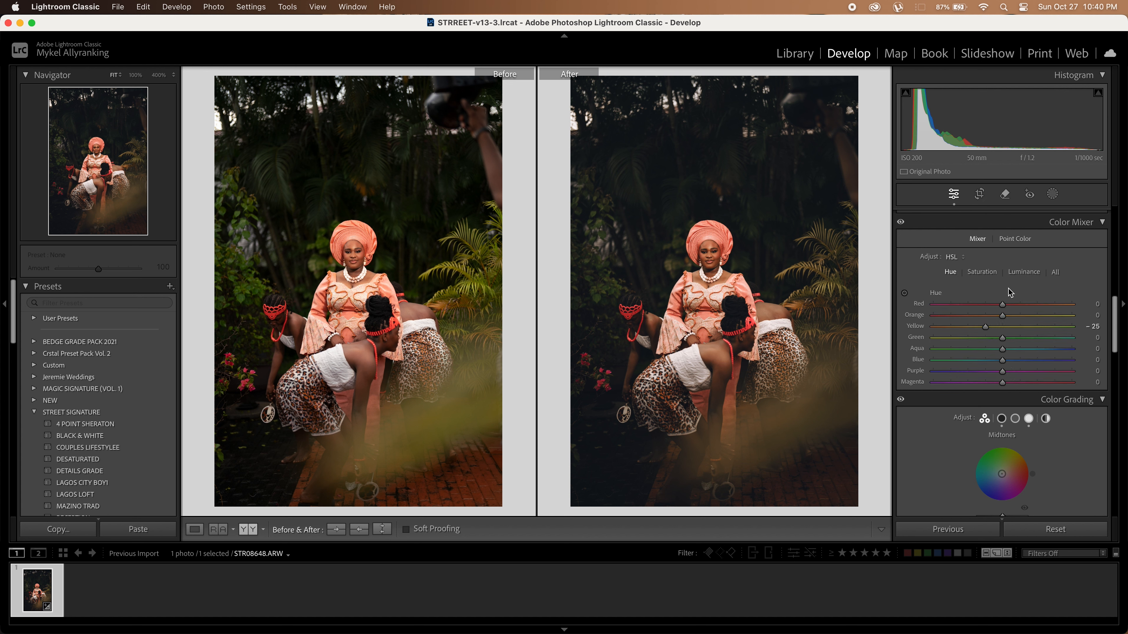
- Set the photo's overall saturation to -32 and raise the exposure to -0.40
scroll(1008, 289, "up", 3)
scroll(1008, 288, "up", 5)
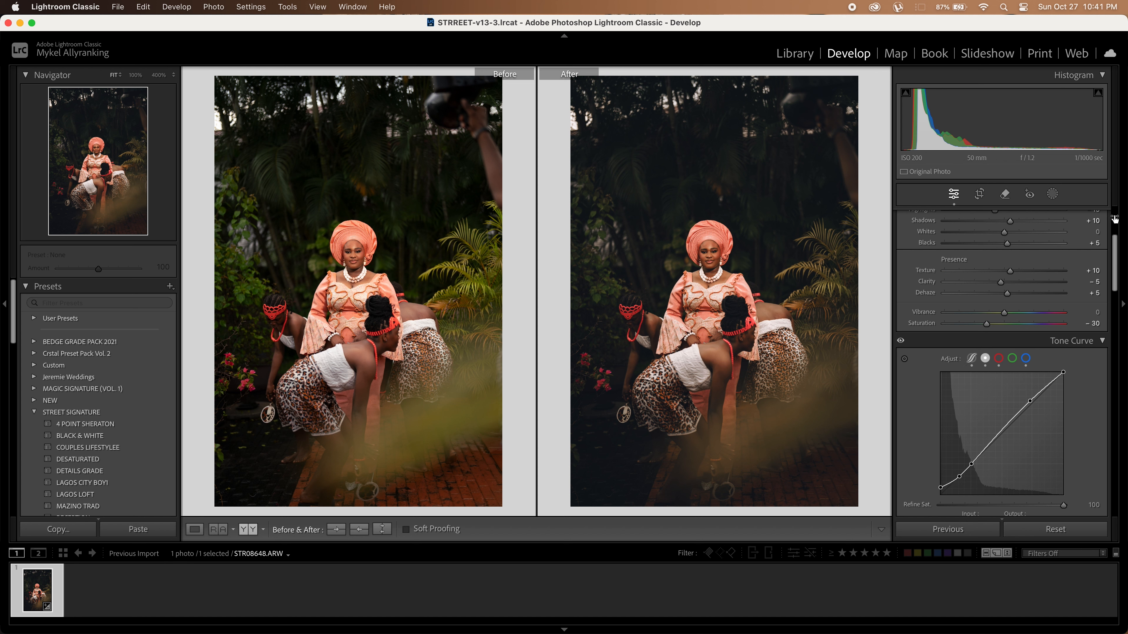
scroll(1054, 362, "up", 3)
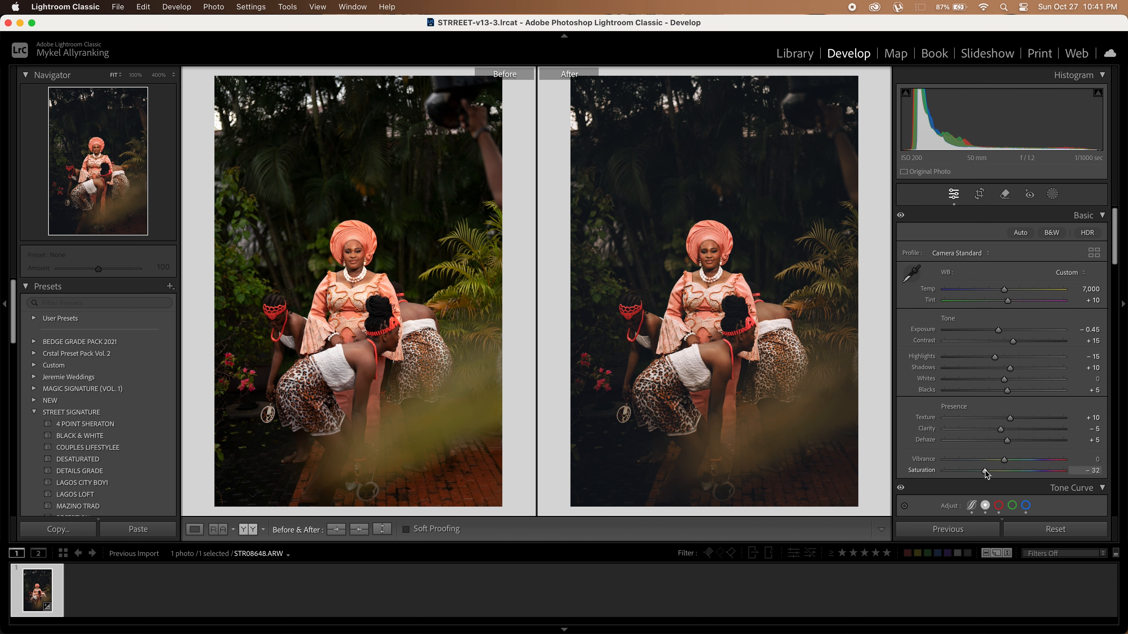
left_click_drag(999, 331, 999, 331)
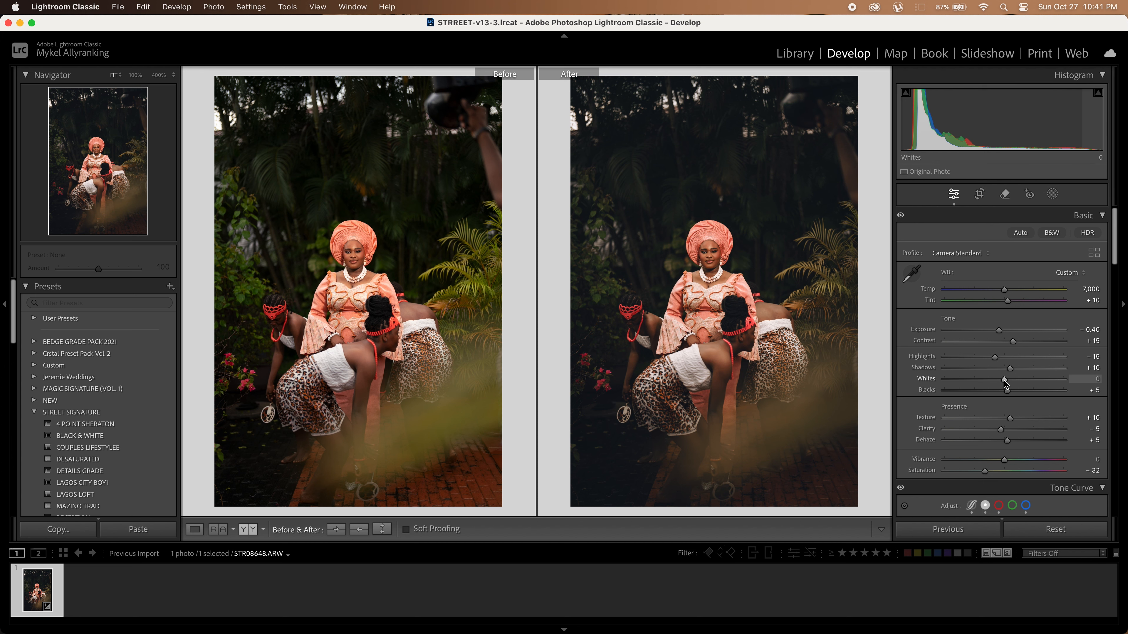
- Set the whites to -10, then adjust the exposure to -0.45 while checking the woman's face up close
left_click_drag(996, 381, 998, 381)
left_click(709, 252)
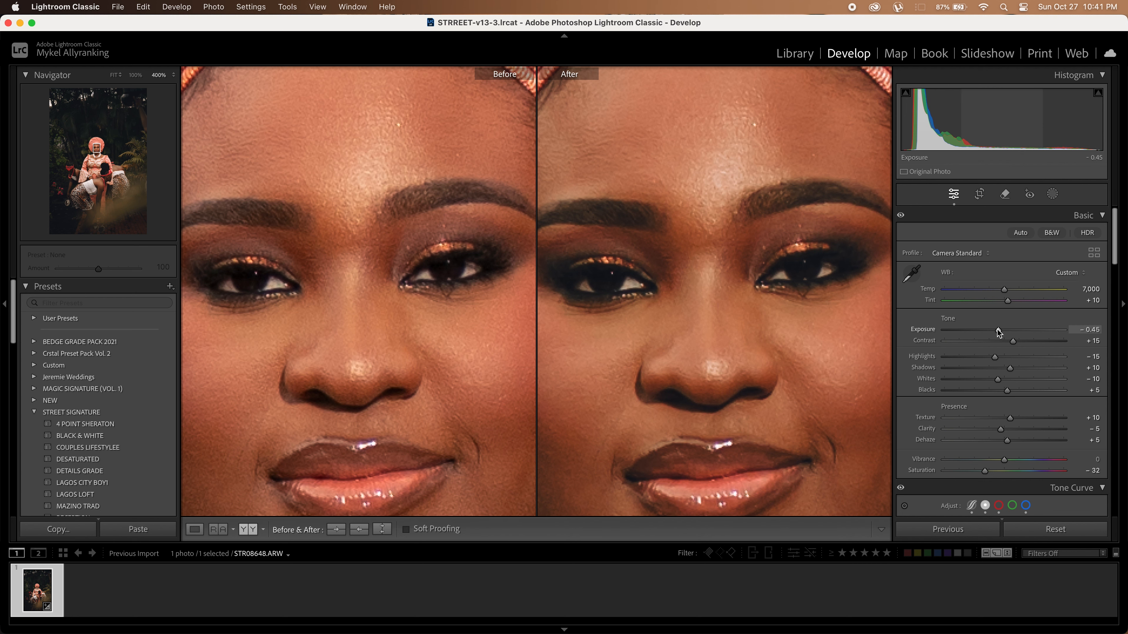
left_click(728, 220)
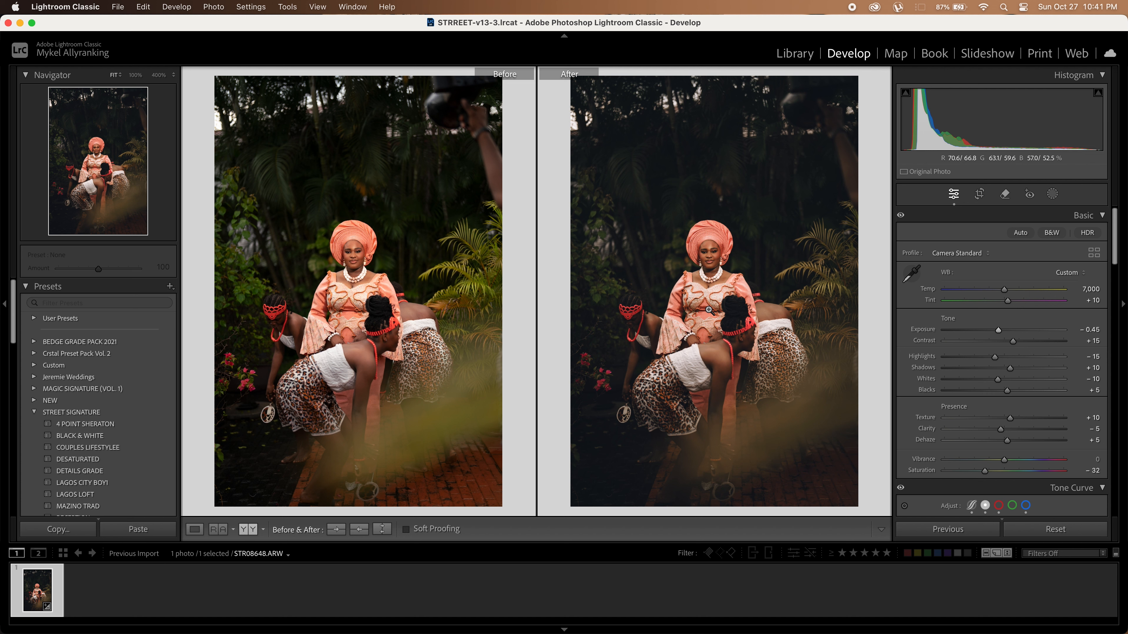
right_click(701, 260)
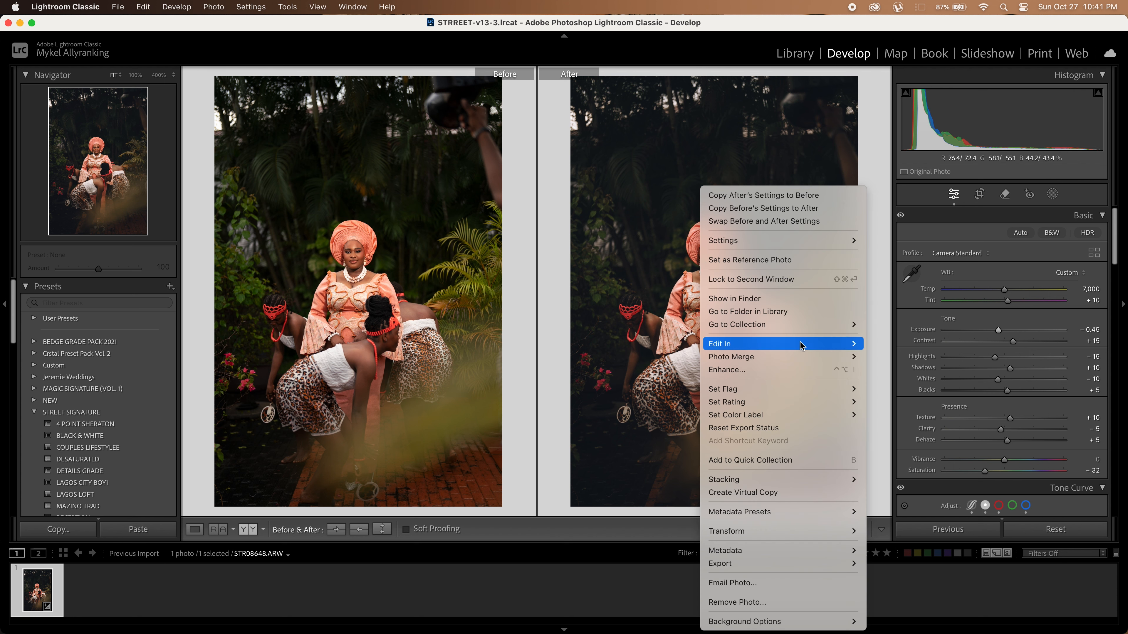
mouse_move(802, 346)
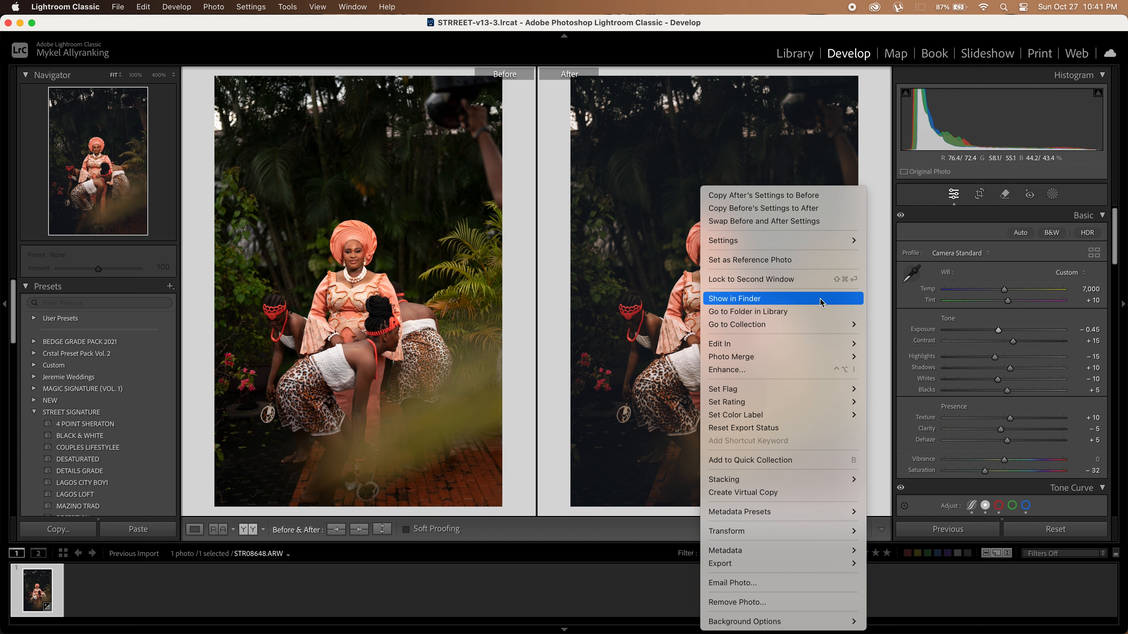
left_click(664, 383)
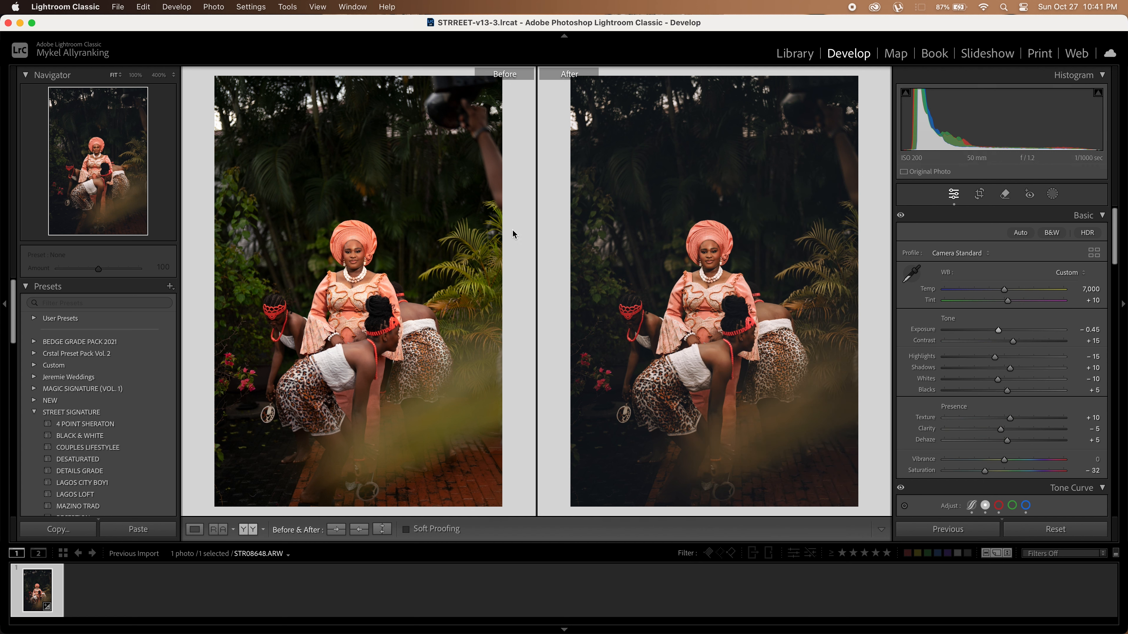
- Open the photo's export settings and enable saving into the MAZINO TRAD JPG subfolder
right_click(719, 186)
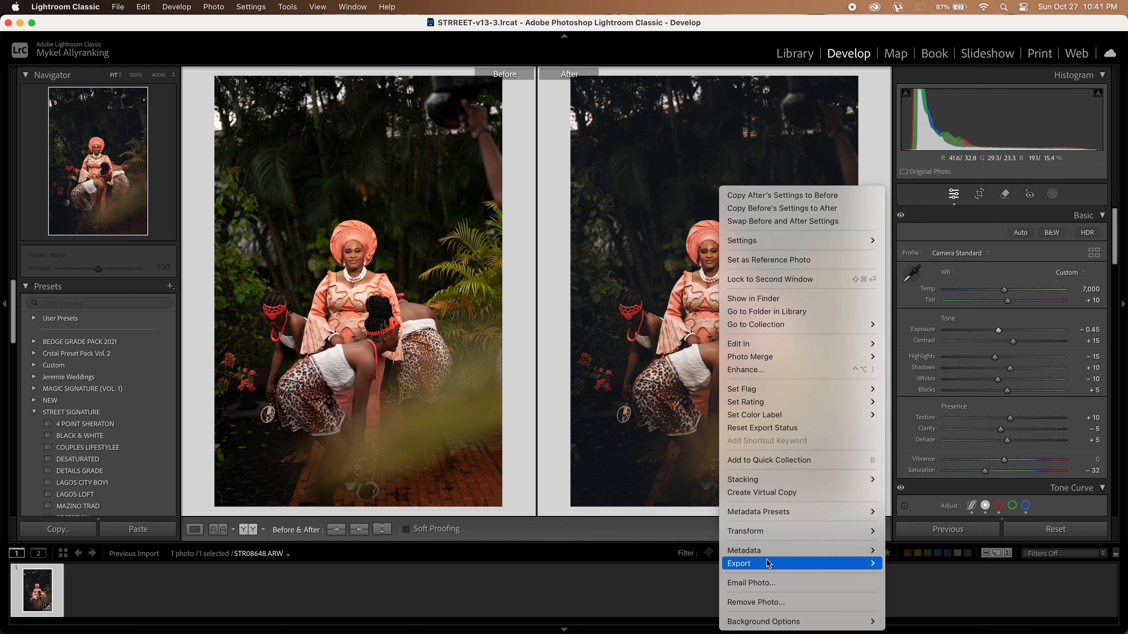
mouse_move(862, 562)
left_click(910, 525)
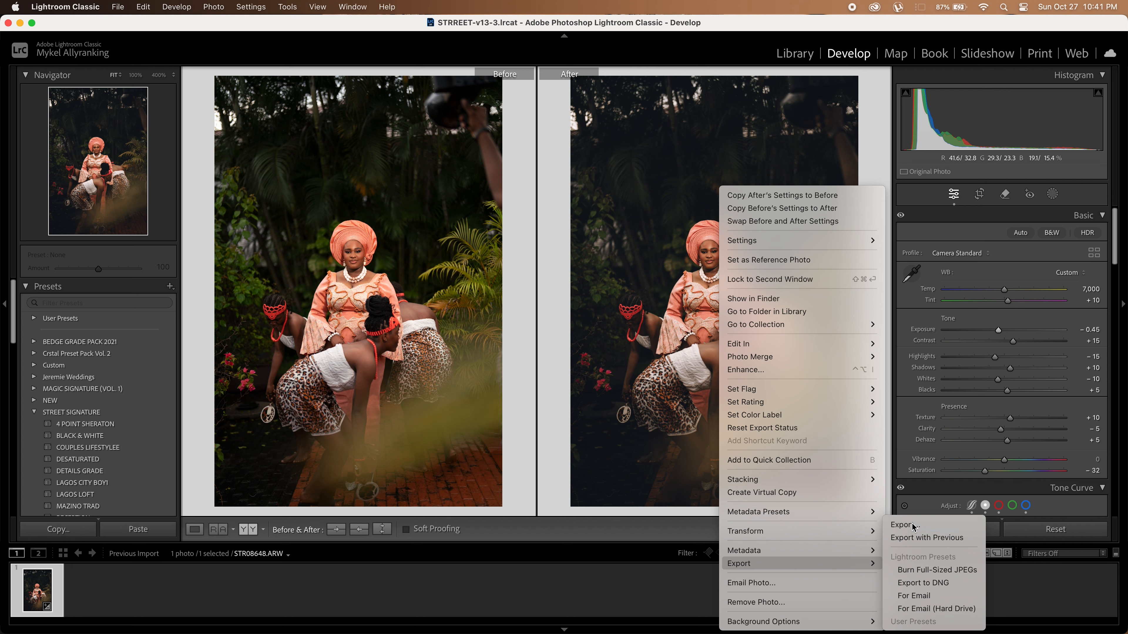
scroll(646, 272, "down", 3)
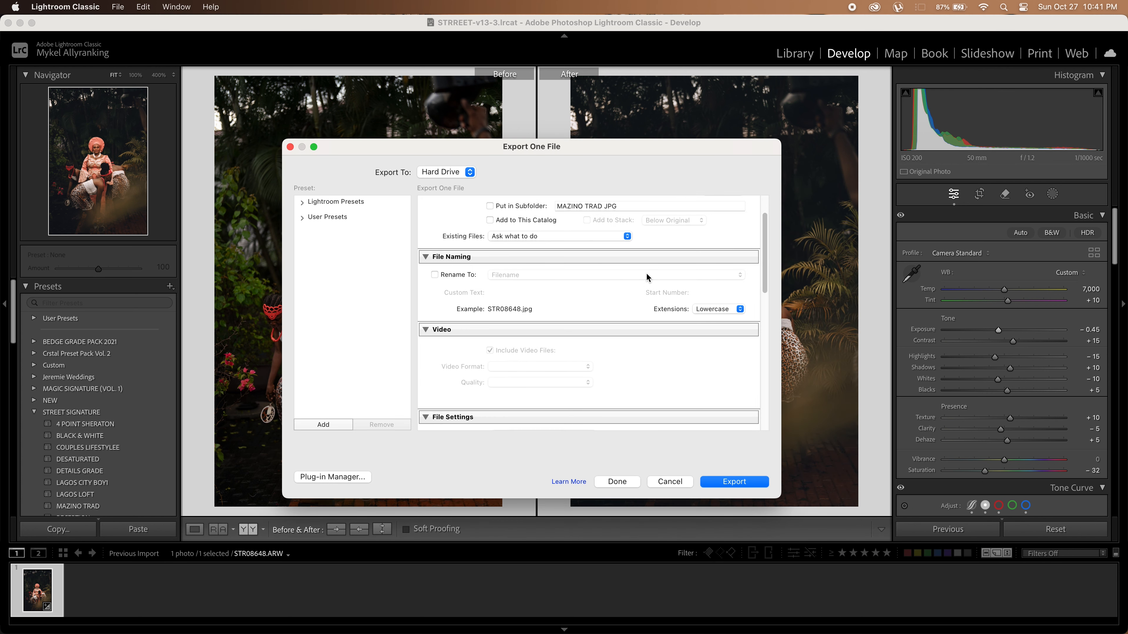
scroll(645, 273, "up", 3)
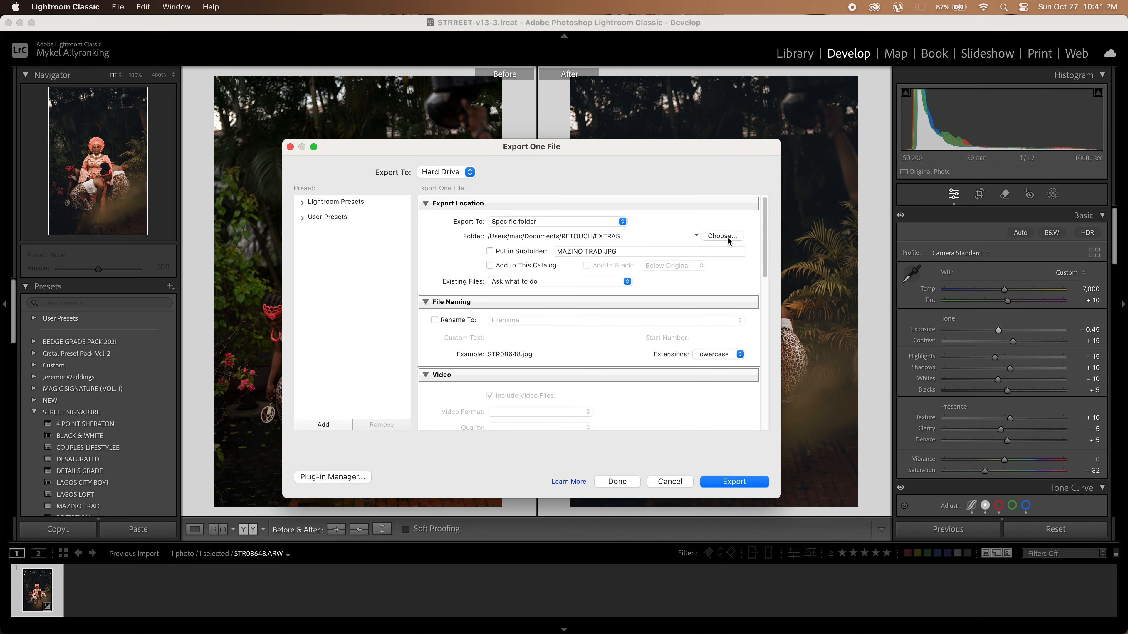
left_click(527, 252)
scroll(553, 330, "down", 5)
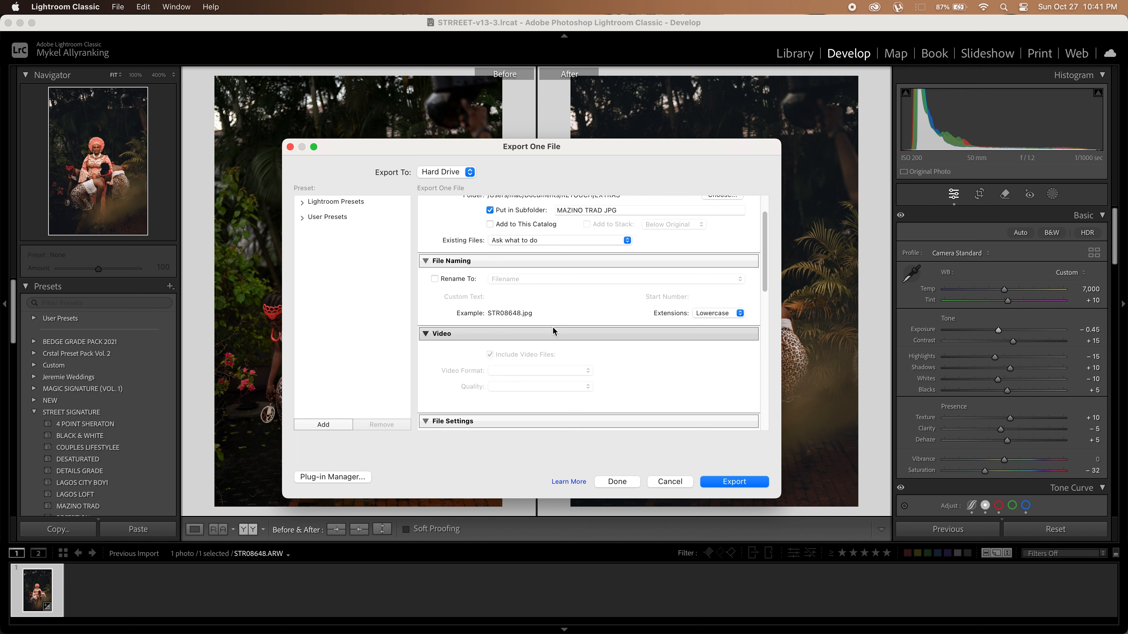
- Set the export format to TIFF with a bit depth of 16 bits/component and review the remaining export settings
left_click(534, 382)
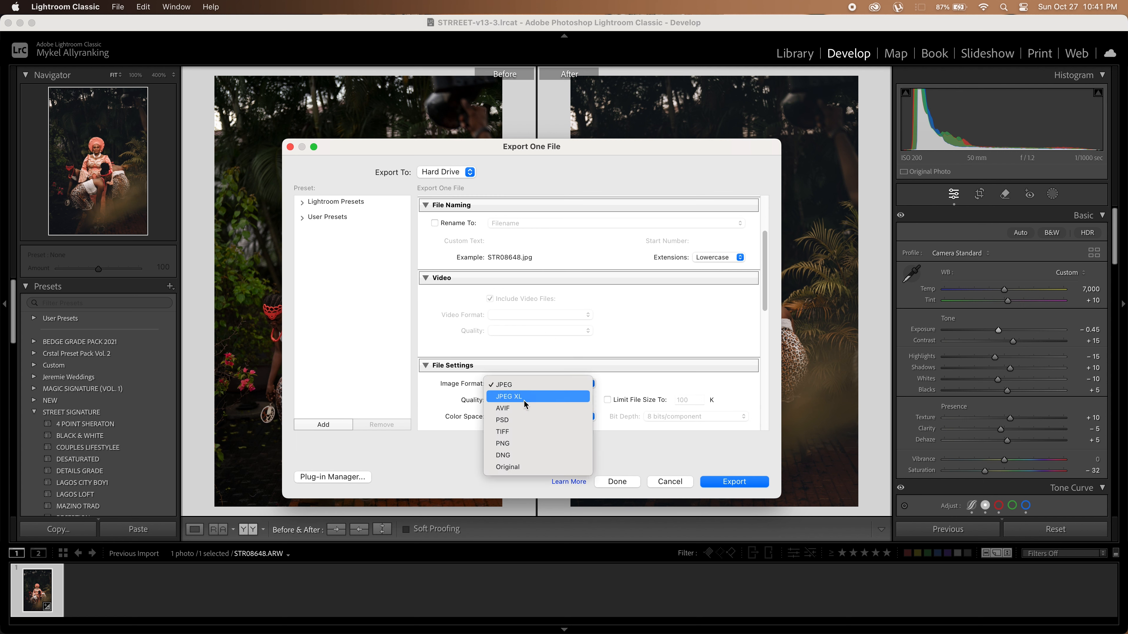
left_click(518, 419)
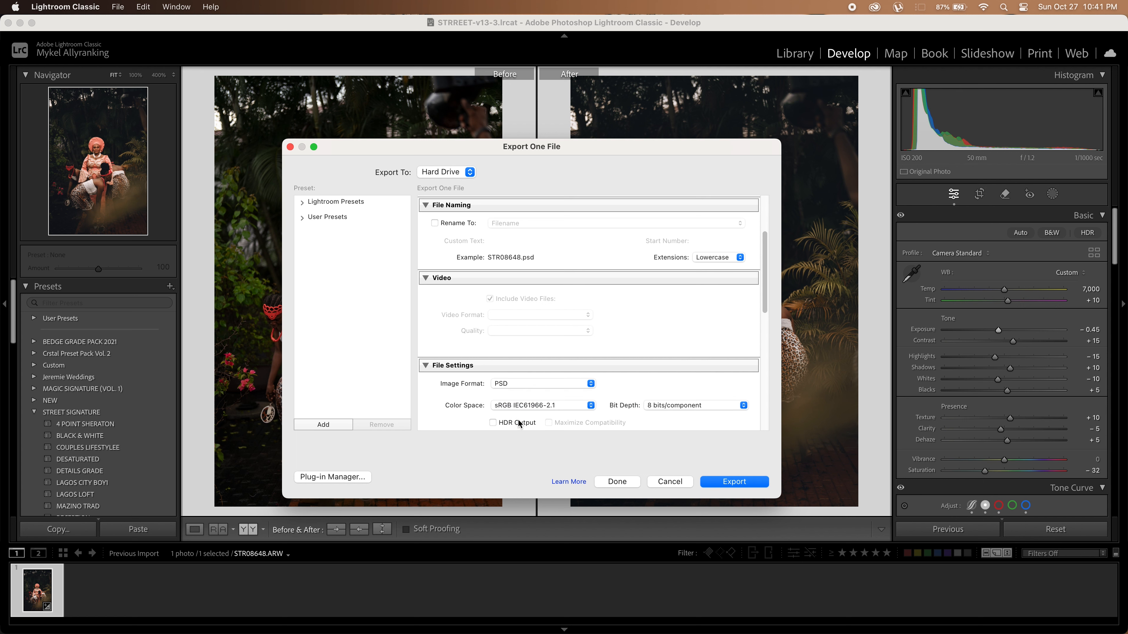
left_click(526, 387)
left_click(522, 396)
scroll(521, 394, "down", 3)
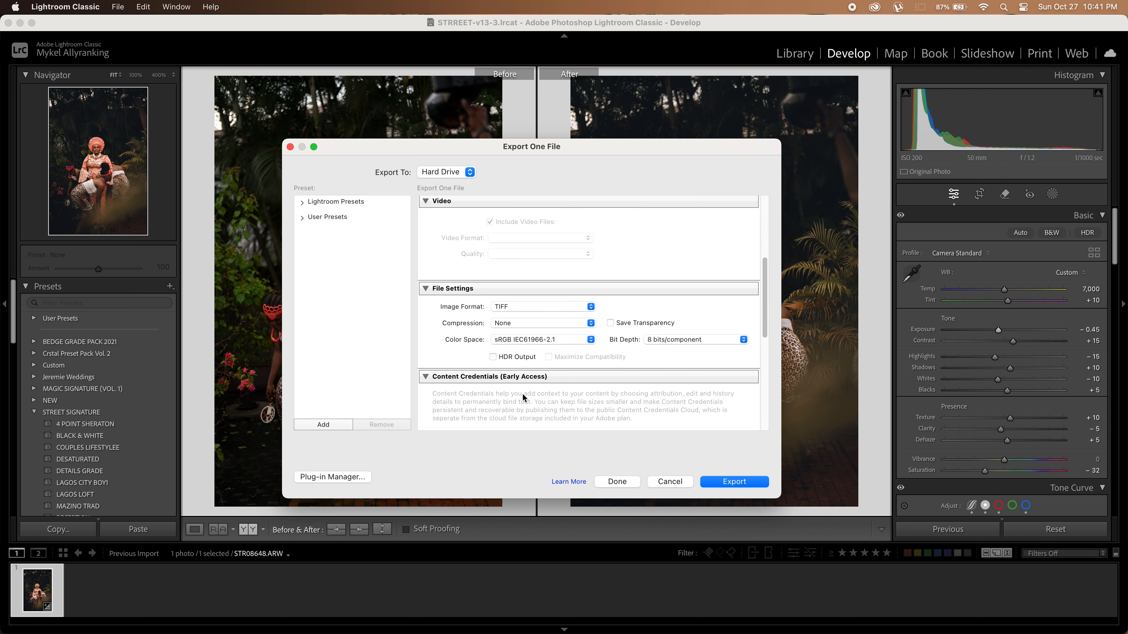
left_click(655, 337)
left_click(658, 350)
scroll(657, 349, "down", 5)
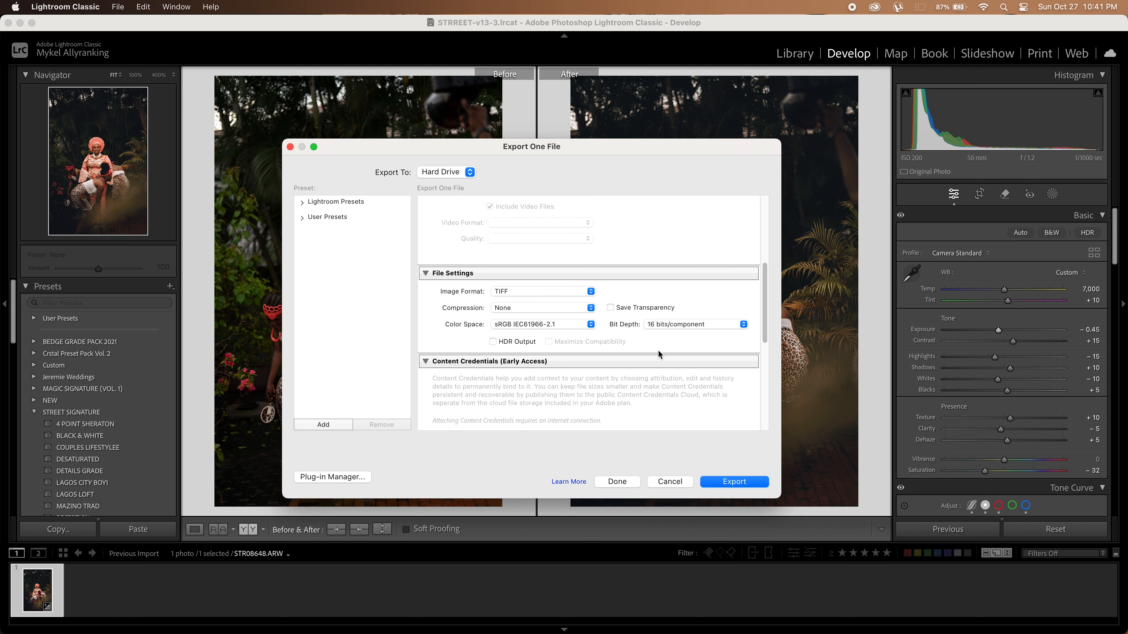
scroll(656, 349, "down", 5)
scroll(657, 350, "up", 4)
scroll(657, 349, "down", 3)
scroll(657, 349, "up", 6)
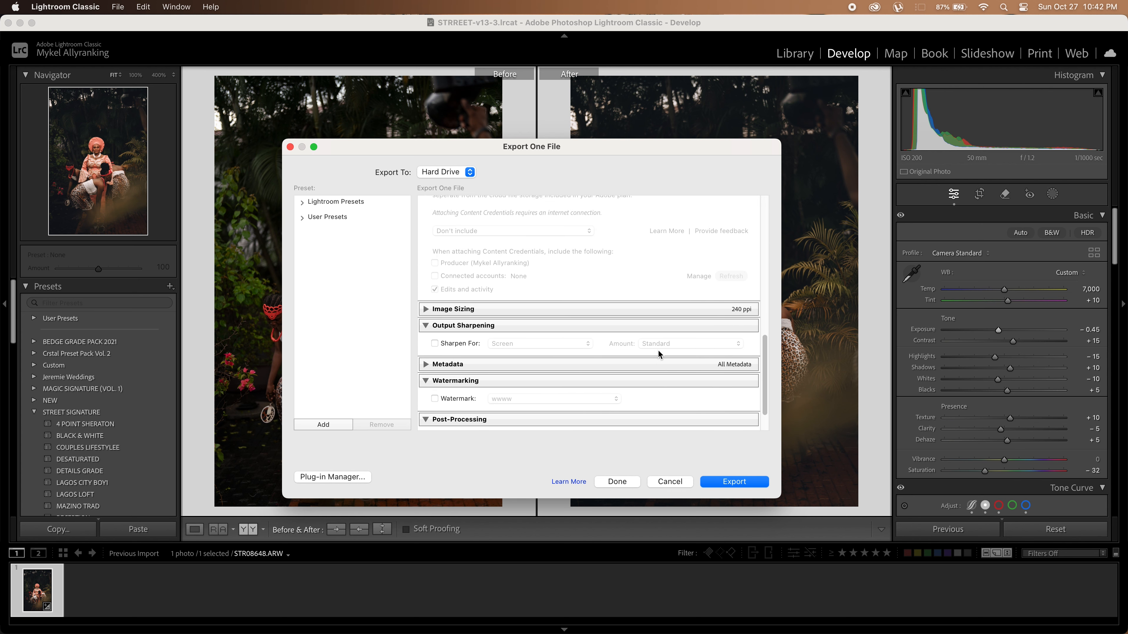
- Review the file naming, format and sharpening settings, and export the photo as a TIFF
scroll(658, 351, "up", 5)
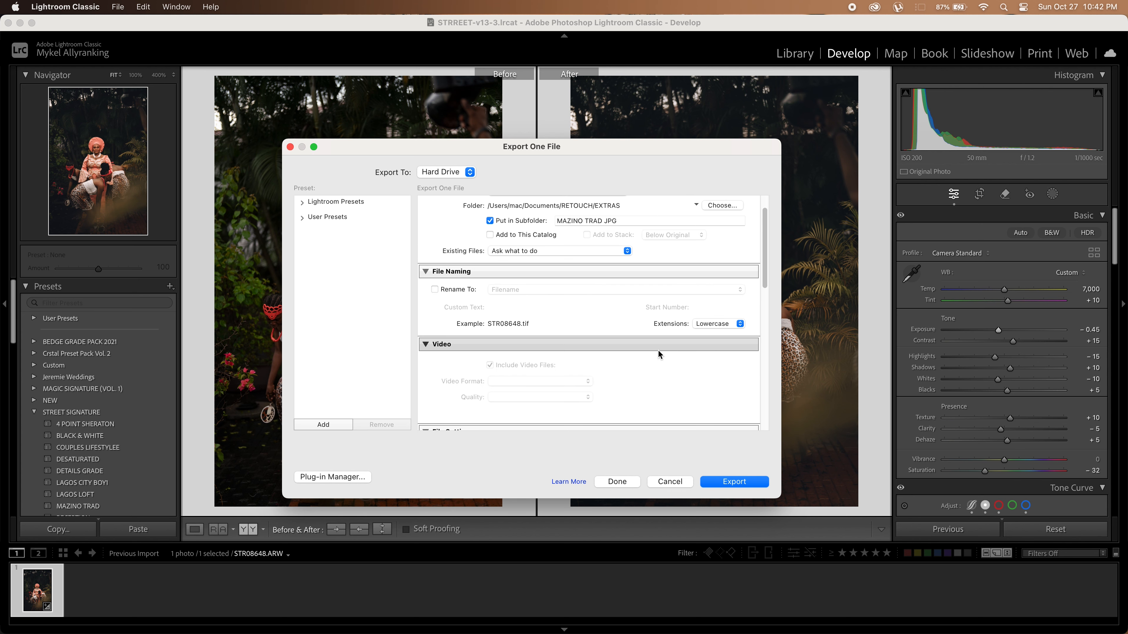
scroll(658, 351, "down", 4)
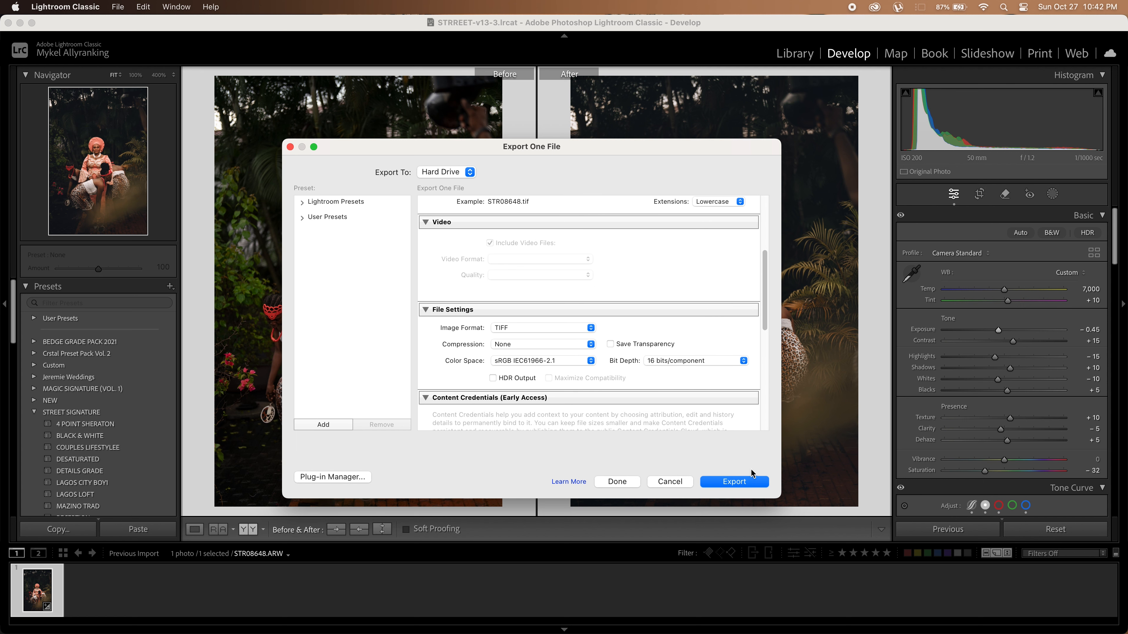
left_click(734, 482)
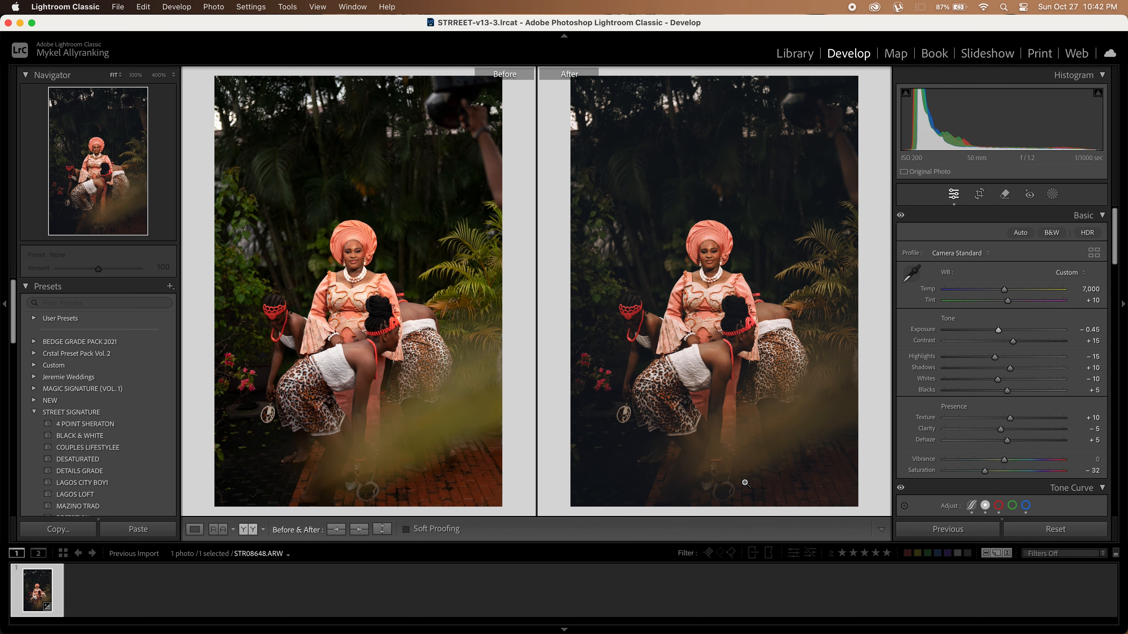
- Check the woman's face up close in the before/after view, then open the exported STR08648.tif in Photoshop
left_click(711, 258)
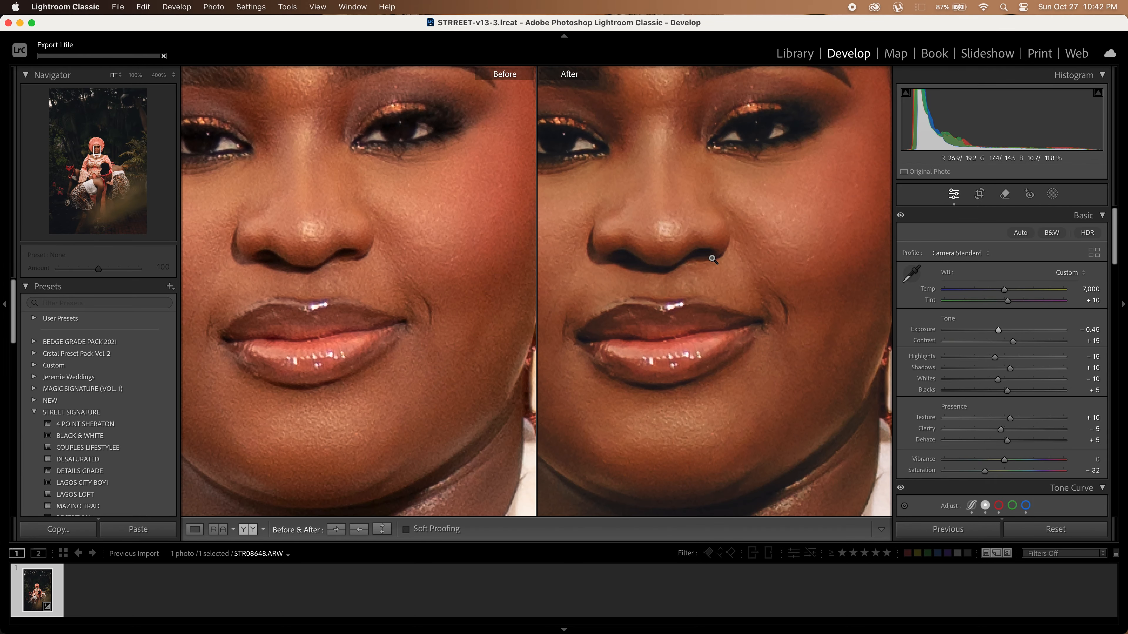
left_click(712, 259)
mouse_move(661, 630)
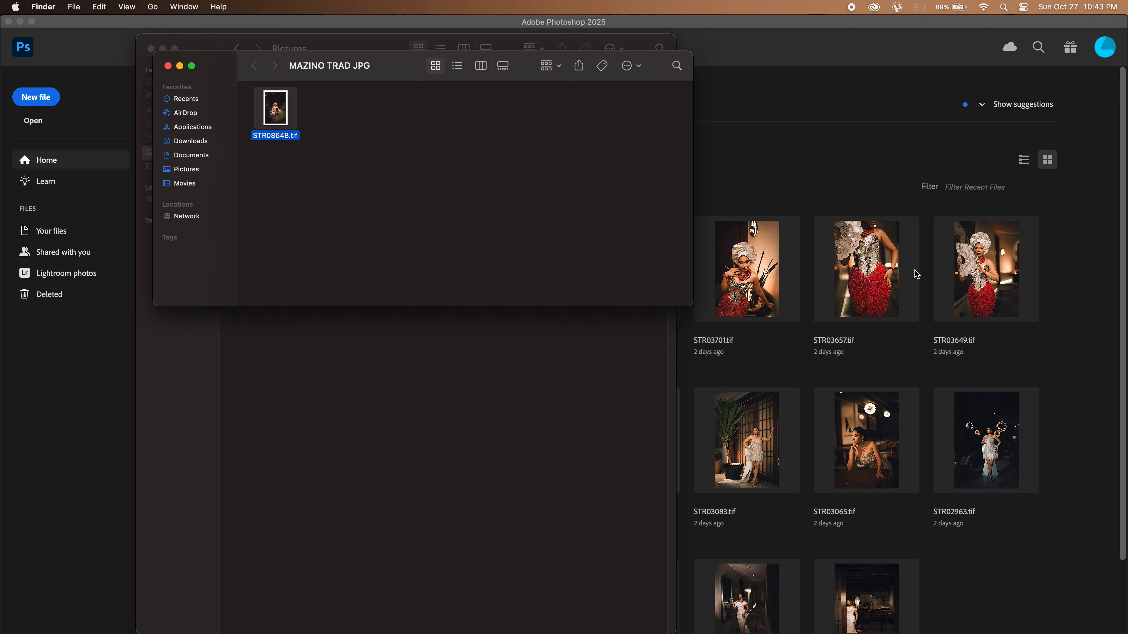
left_click(1020, 204)
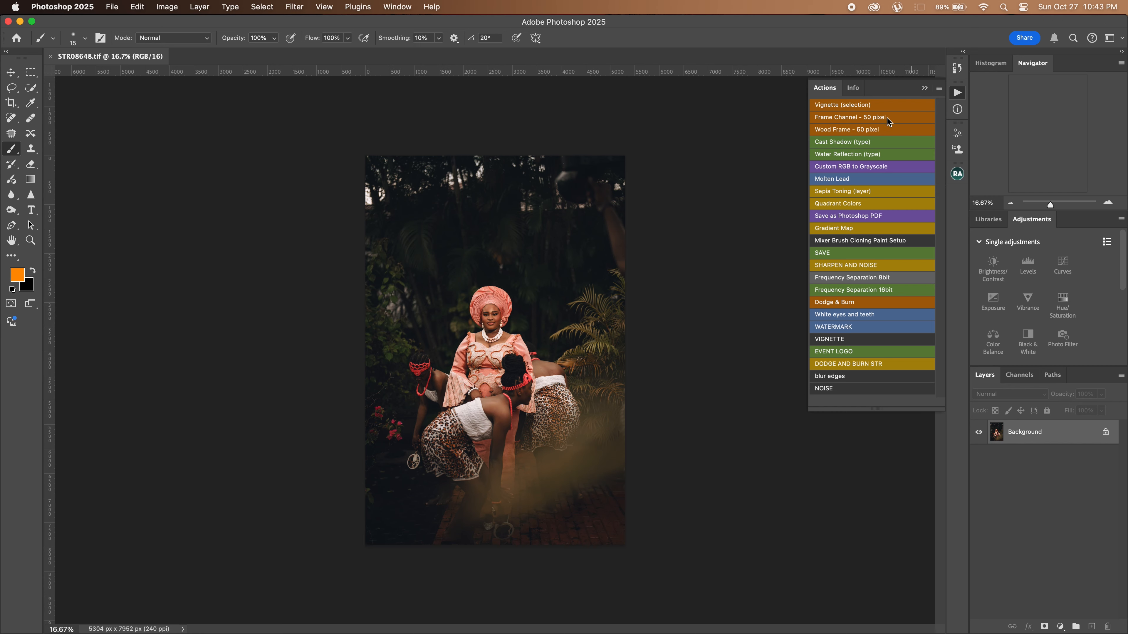
- Crop the photo to the 4 : 5 (8 : 10) ratio, trimming the upper background and keeping the bottom edge
left_click(12, 103)
left_click(109, 37)
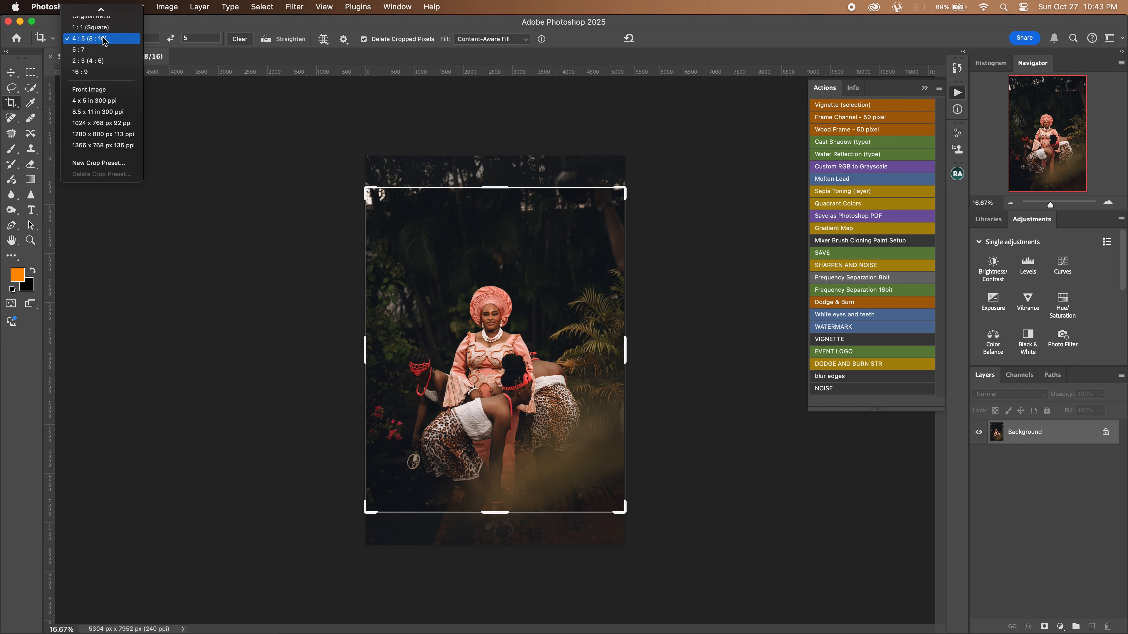
left_click(102, 39)
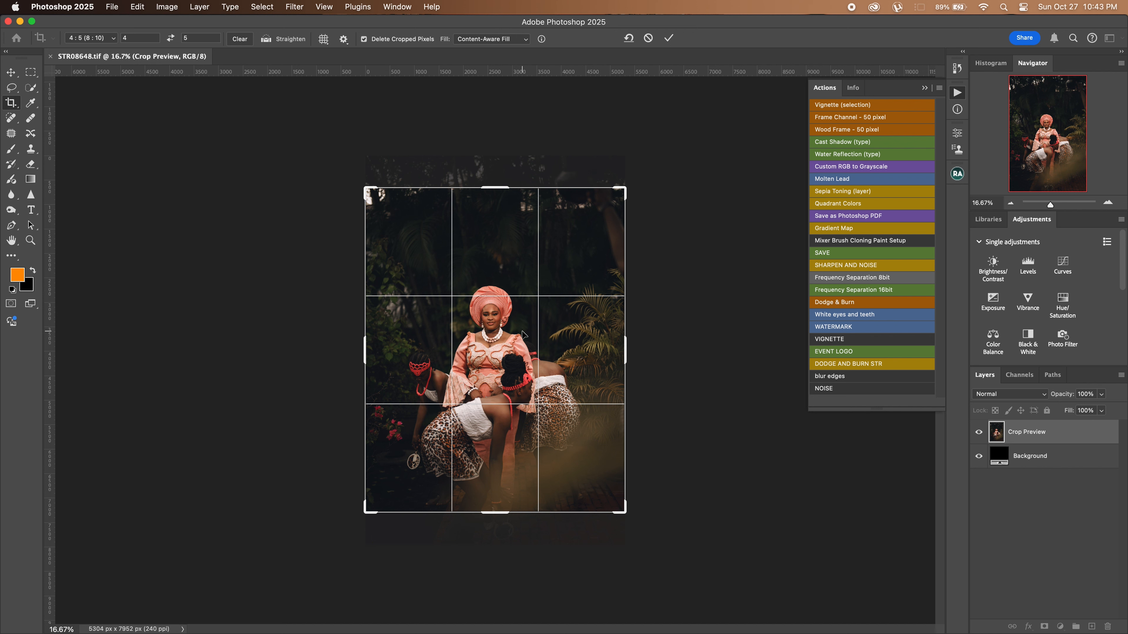
left_click_drag(522, 334, 524, 321)
left_click_drag(524, 310, 524, 310)
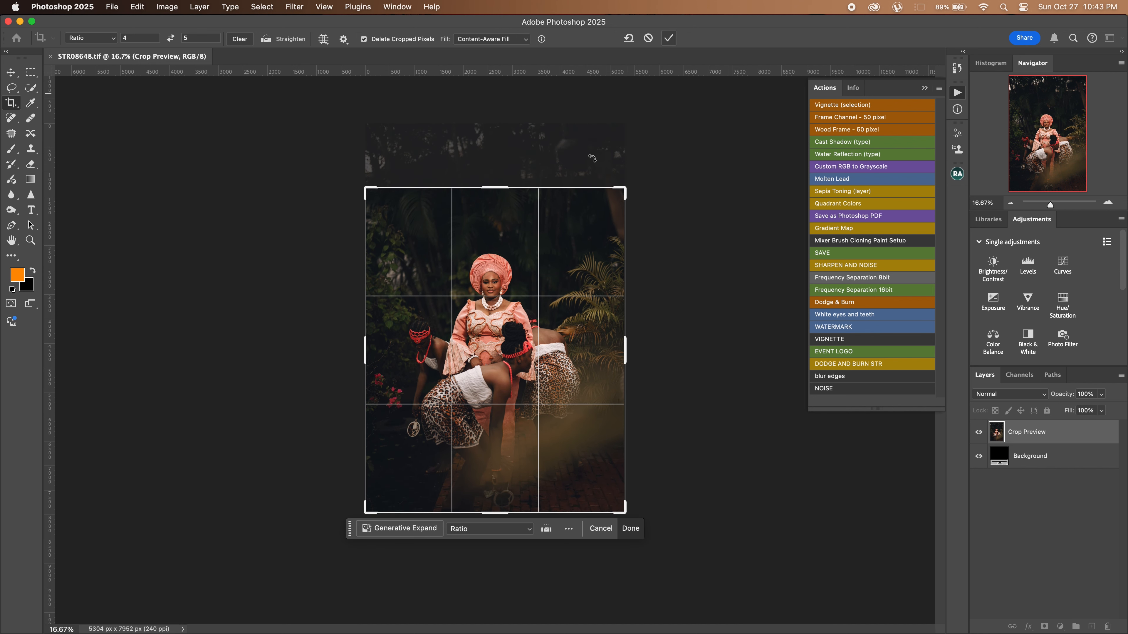
left_click(669, 38)
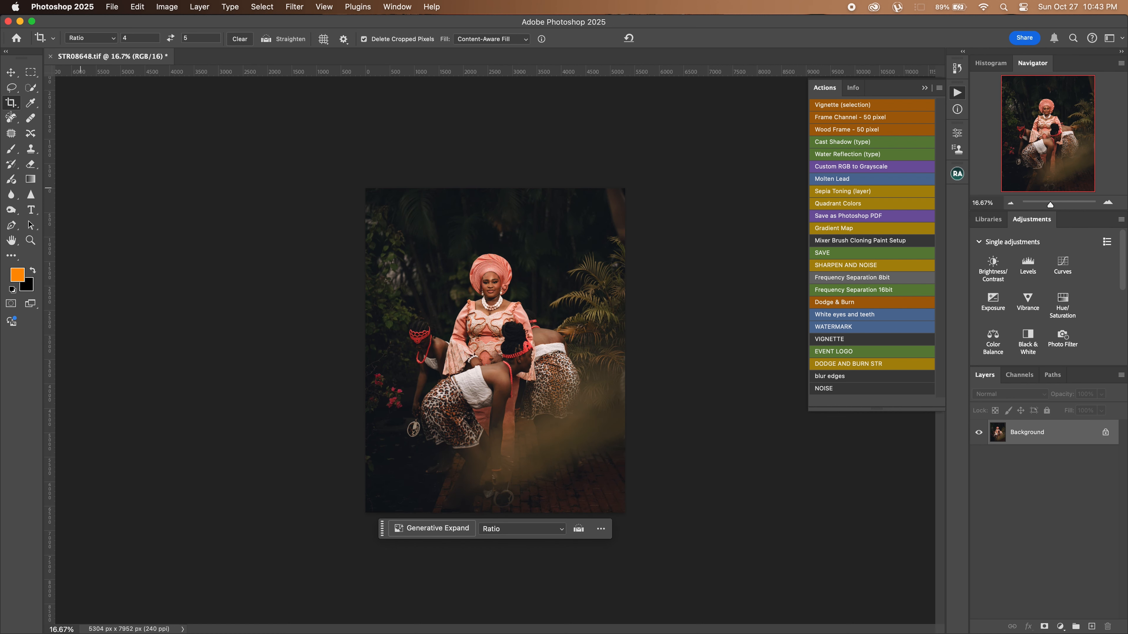
- Remove the leftover arm at the photo's upper right edge with the Spot Healing Brush at about size 300
left_click(10, 118)
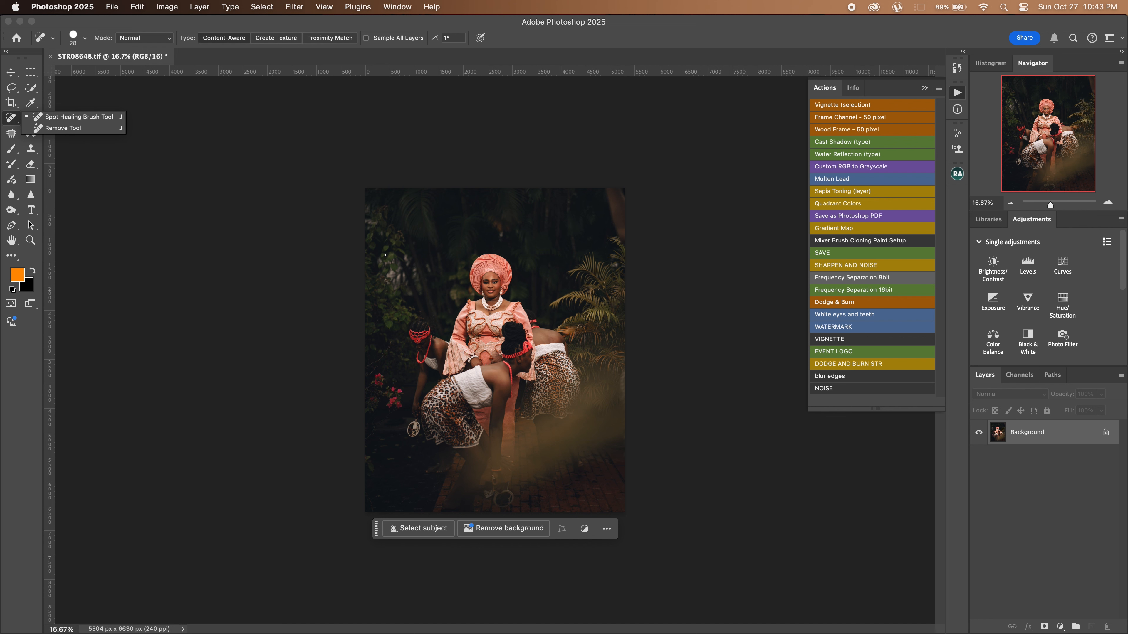
left_click(16, 121)
key("]")
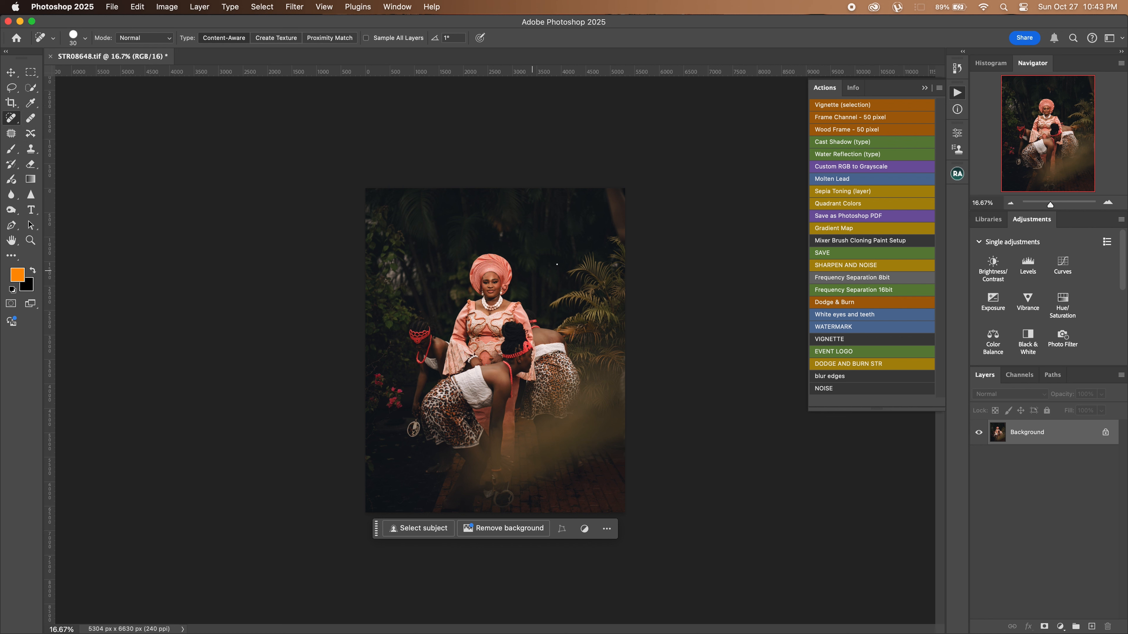
key("bracketright")
key("bracketright")
key("bracketright")
key("bracketright")
key("bracketright")
key("bracketright")
key("bracketright")
key("bracketright")
key("bracketright")
key("bracketright")
key("bracketright")
key("bracketright")
key("bracketright")
key("bracketright")
key("bracketright")
key("bracketright")
key("bracketright")
key("bracketleft")
key("bracketleft")
left_click_drag(616, 235, 621, 205)
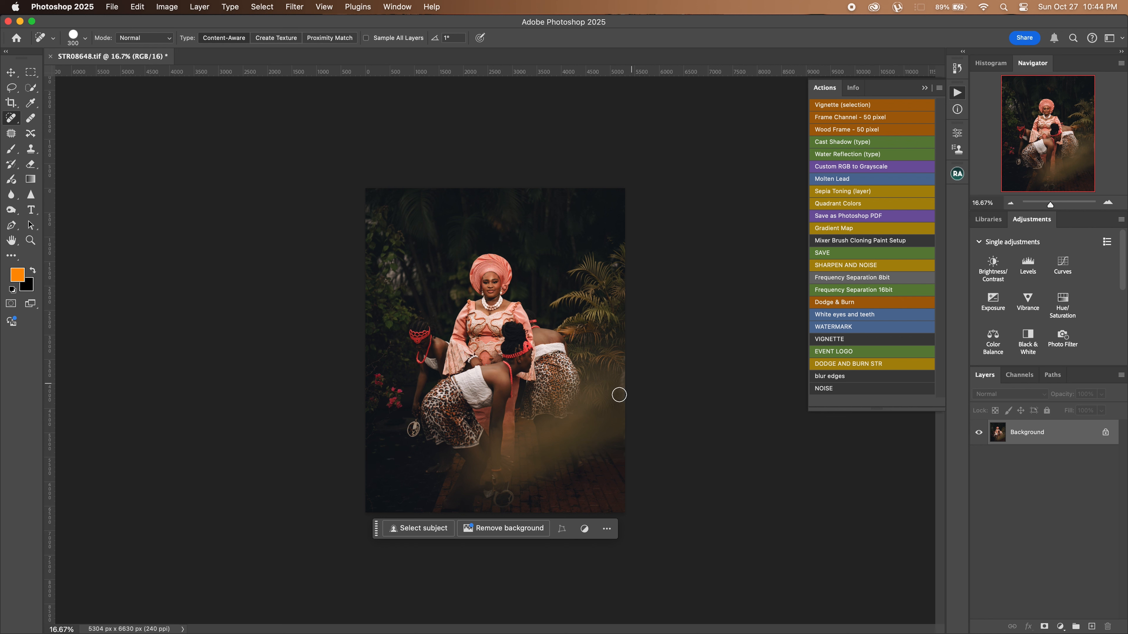
- Heal the distracting spots by the palm leaves along the photo's right edge, enlarging the brush to 400
left_click_drag(622, 401, 622, 392)
key("bracketright")
left_click(610, 240)
- Duplicate the Background layer and open the copy in the Liquify filter
left_click_drag(1059, 437, 1091, 627)
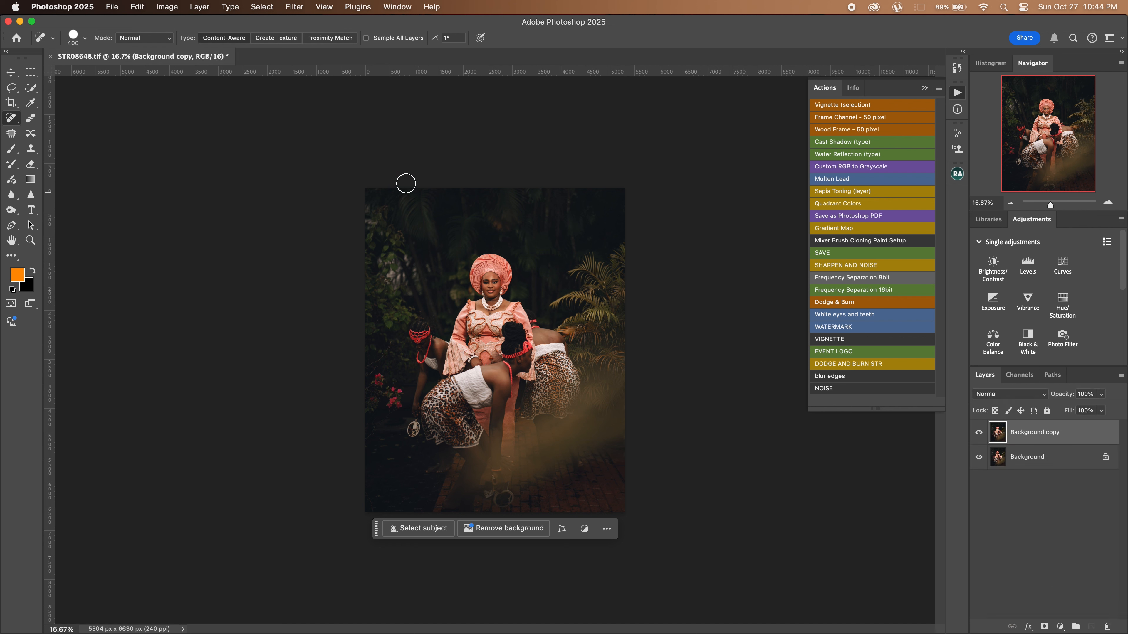
left_click(294, 7)
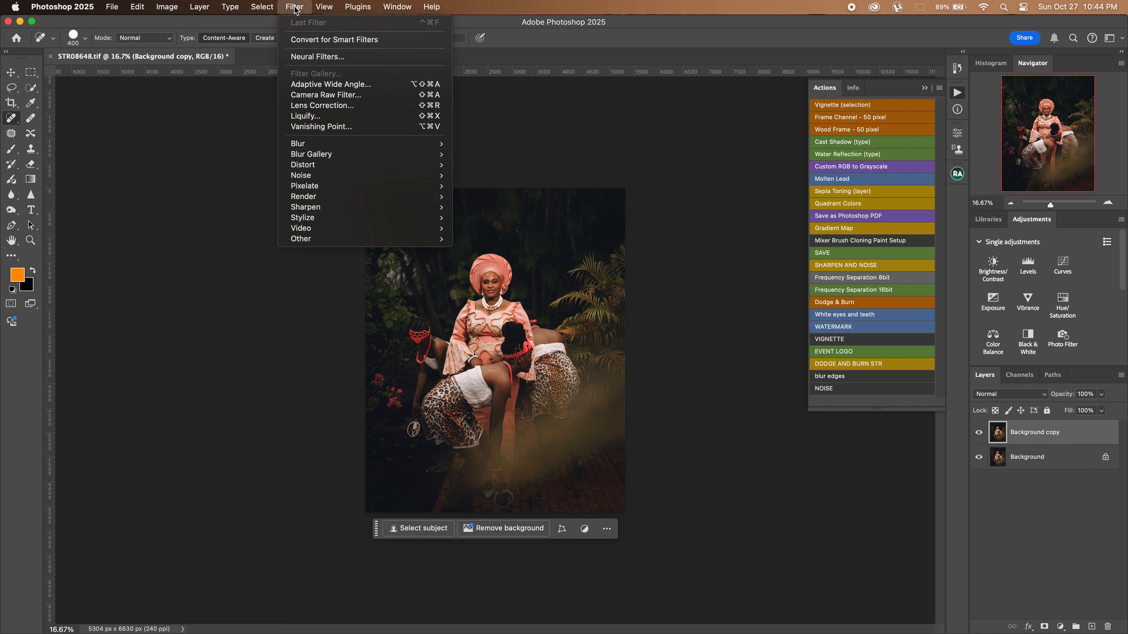
left_click(320, 118)
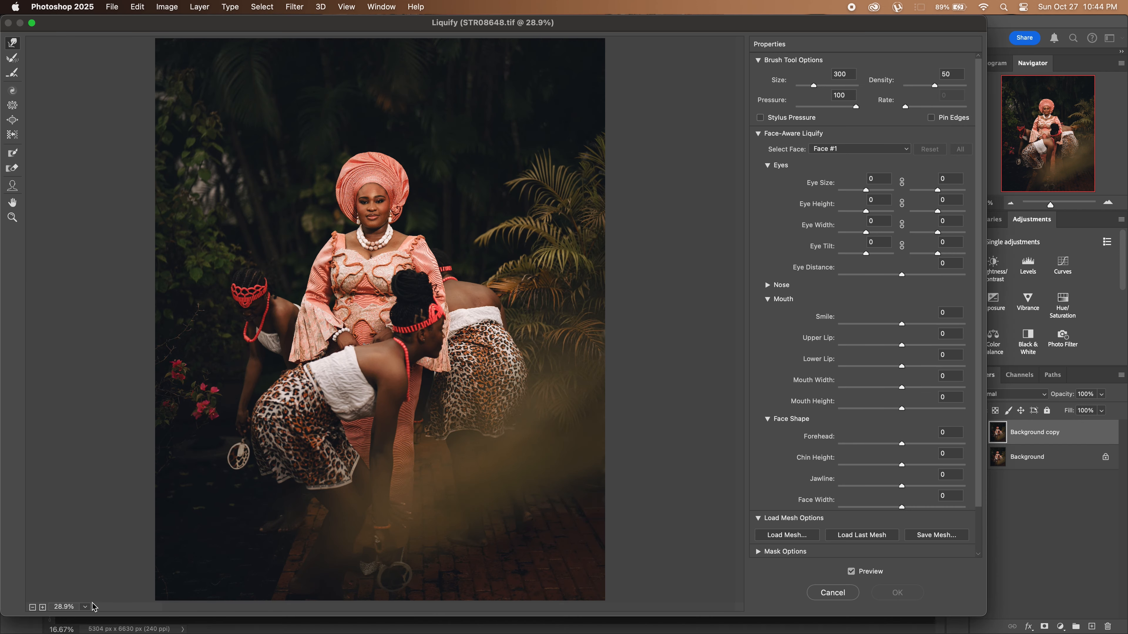
- Slim the seated woman's face by setting its Jawline to -79 and Face Width to -51
left_click(43, 607)
left_click(43, 608)
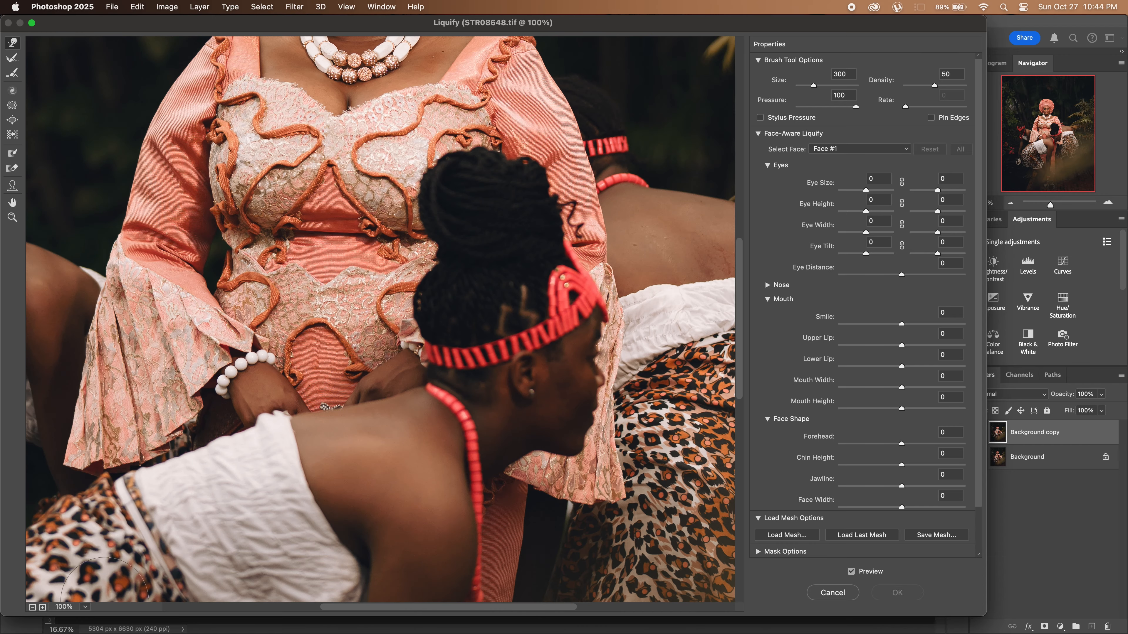
scroll(739, 262, "up", 10)
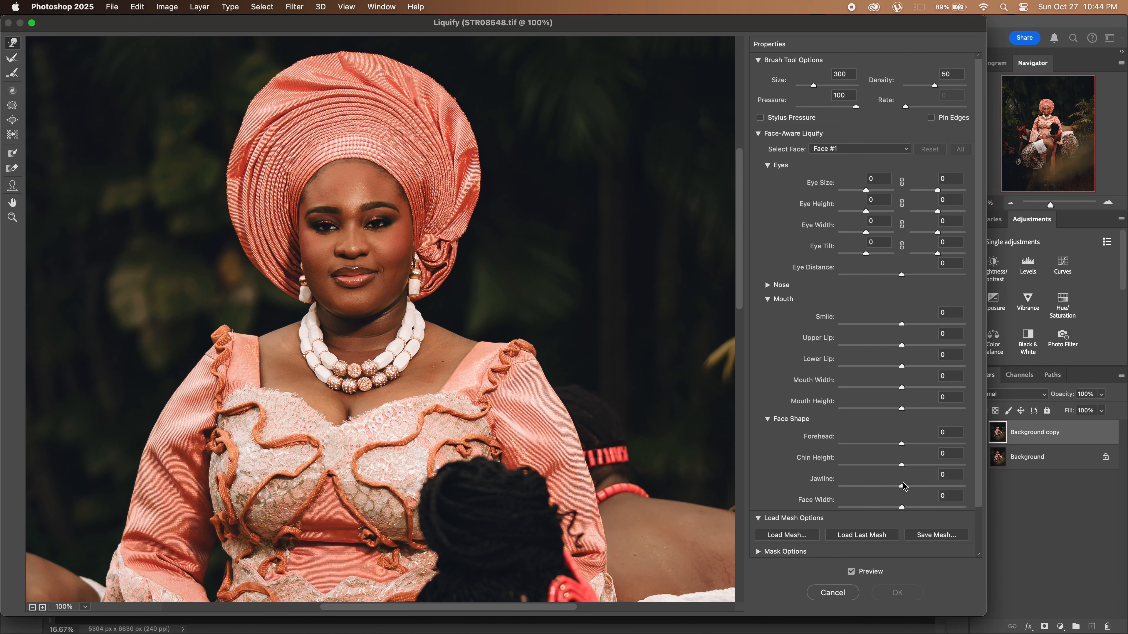
left_click_drag(902, 488, 861, 486)
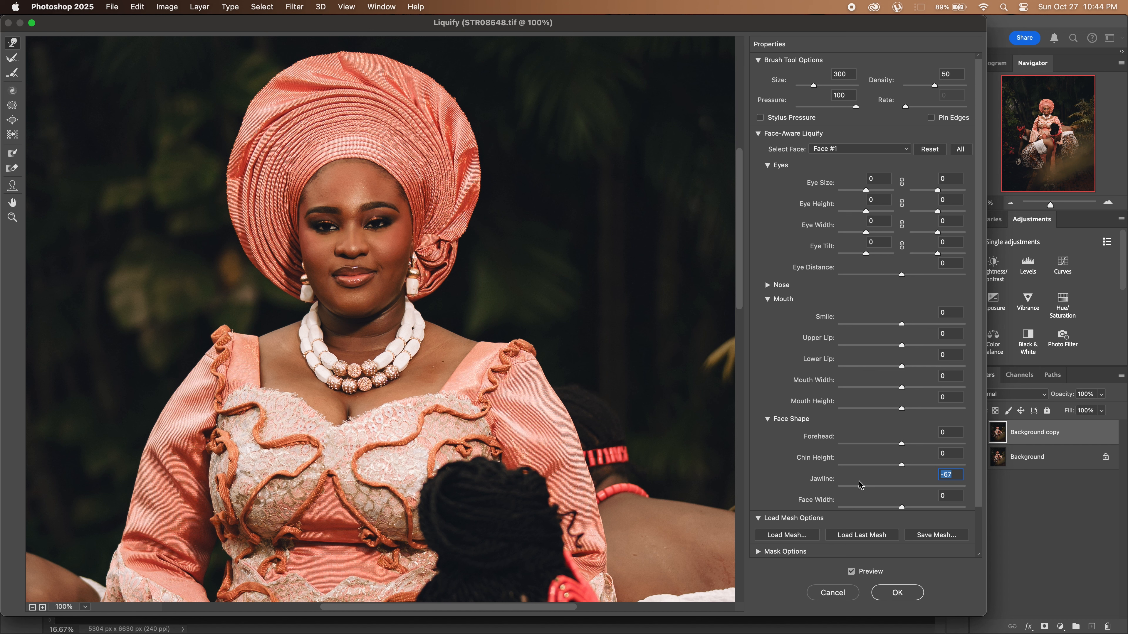
left_click_drag(876, 509, 870, 509)
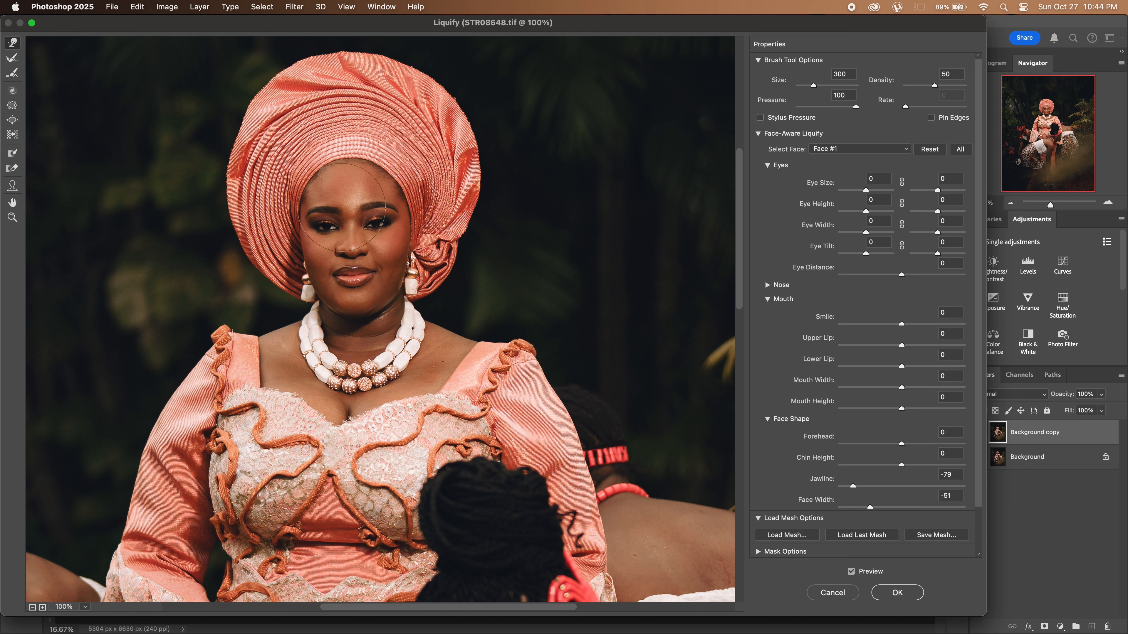
- Refine the seated woman's headwrap and dress outline with the Forward Warp tool, using brush sizes between 200 and 600
key("bracketleft")
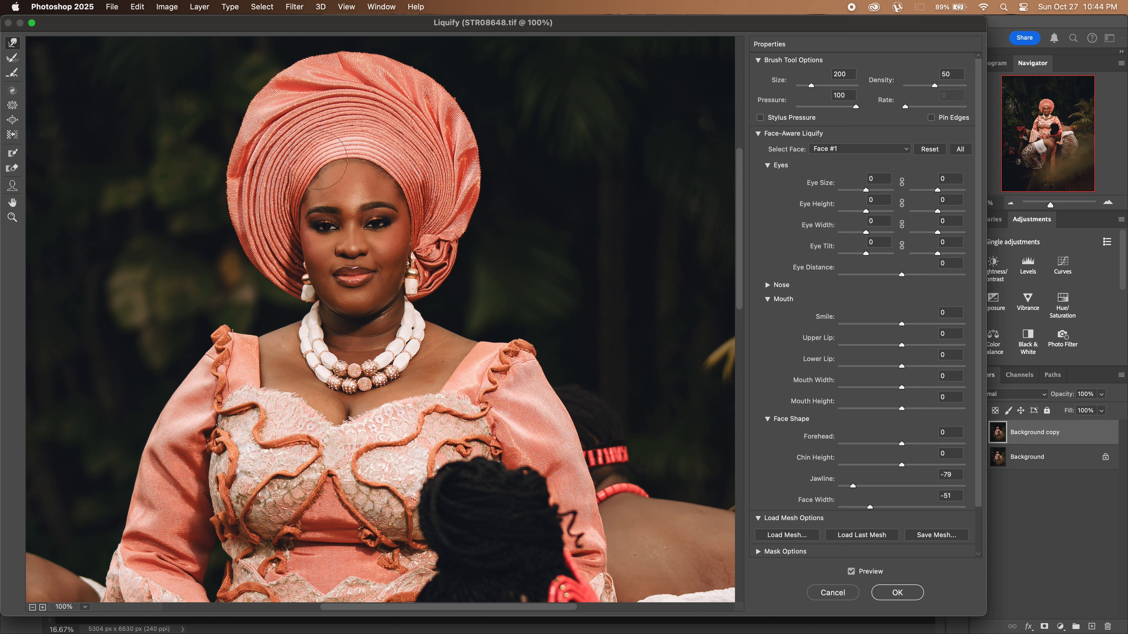
key("bracketright")
left_click_drag(738, 232, 738, 298)
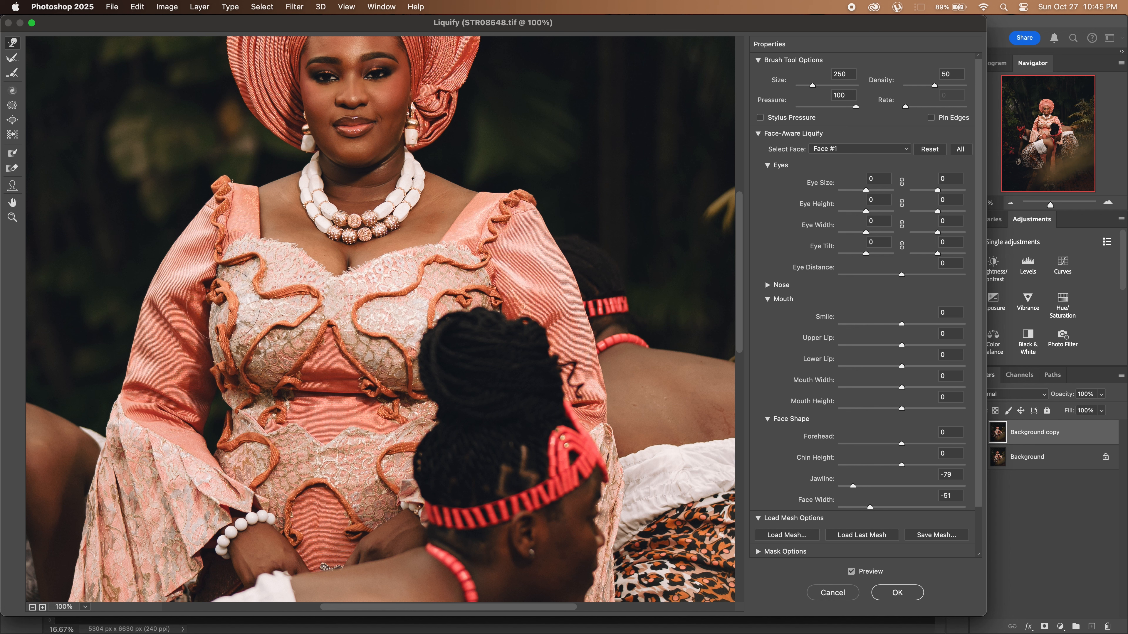
key("bracketright")
key("bracketright")
key("bracketright")
key("bracketright")
key("bracketright")
key("bracketright")
key("bracketright")
key("bracketleft")
key("bracketleft")
key("bracketleft")
key("bracketleft")
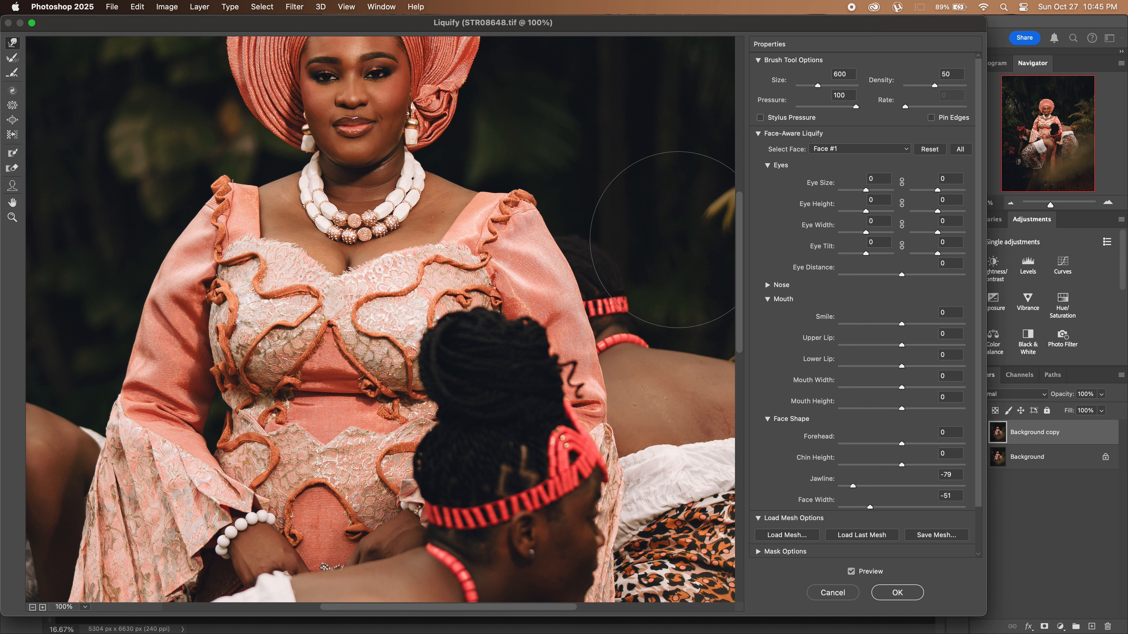
key("bracketleft")
key("bracketleft")
key("bracketleft")
scroll(739, 278, "down", 1)
scroll(739, 277, "down", 5)
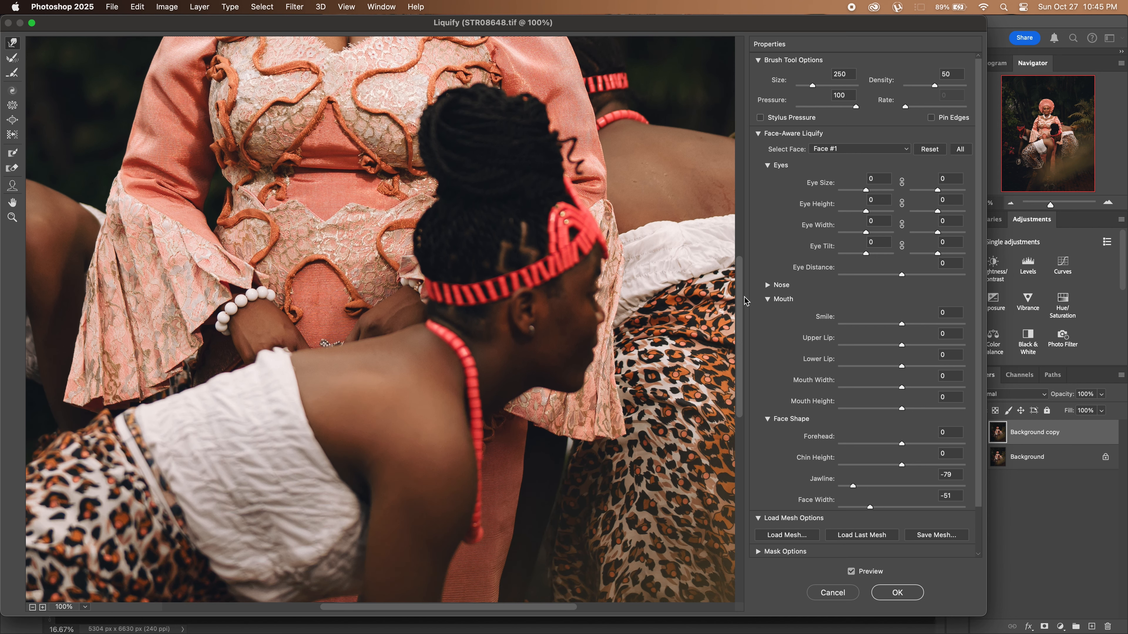
- Refine the leopard-print skirts and hanging pink cloth with the Forward Warp tool, using brush sizes up to 500
scroll(739, 309, "down", 7)
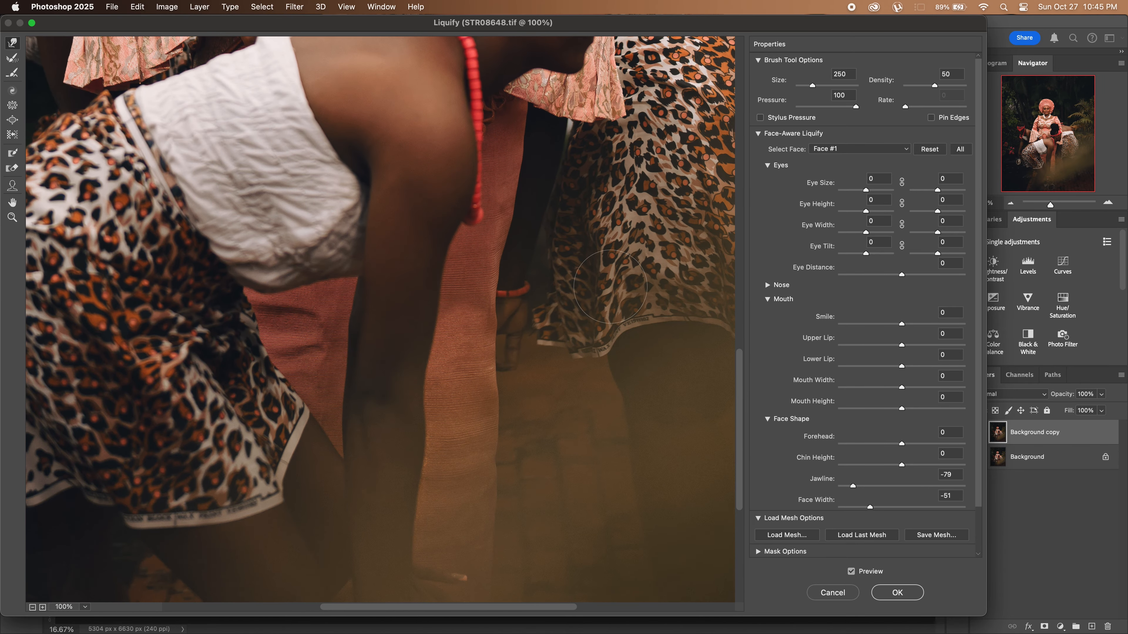
key("bracketleft")
key("bracketleft")
key("bracketright")
key("bracketright")
key("bracketleft")
key("bracketleft")
key("bracketleft")
key("bracketright")
key("bracketright")
key("bracketright")
key("bracketright")
key("bracketright")
key("bracketright")
key("bracketright")
key("bracketright")
key("bracketright")
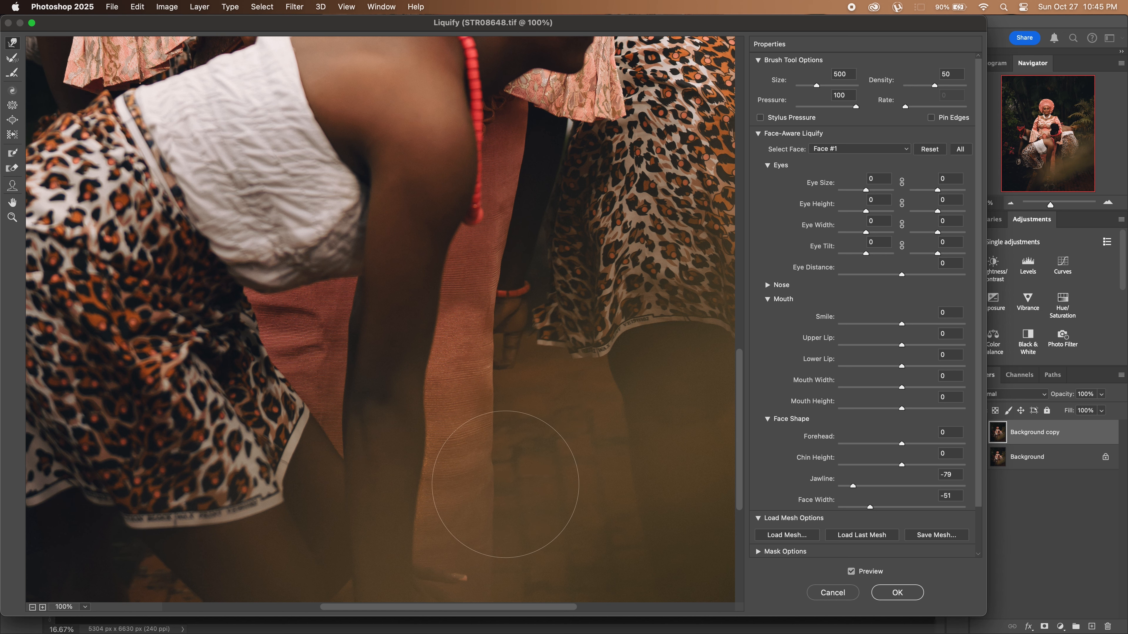
key("bracketleft")
key("bracketleft")
- Refine the seated woman's shoulders and upper dress with the Forward Warp tool at about size 200
mouse_move(740, 364)
left_mouse_down()
mouse_move(740, 453)
mouse_move(785, 209)
mouse_move(797, 198)
left_mouse_up()
key("[")
key("[")
key("[")
key("[")
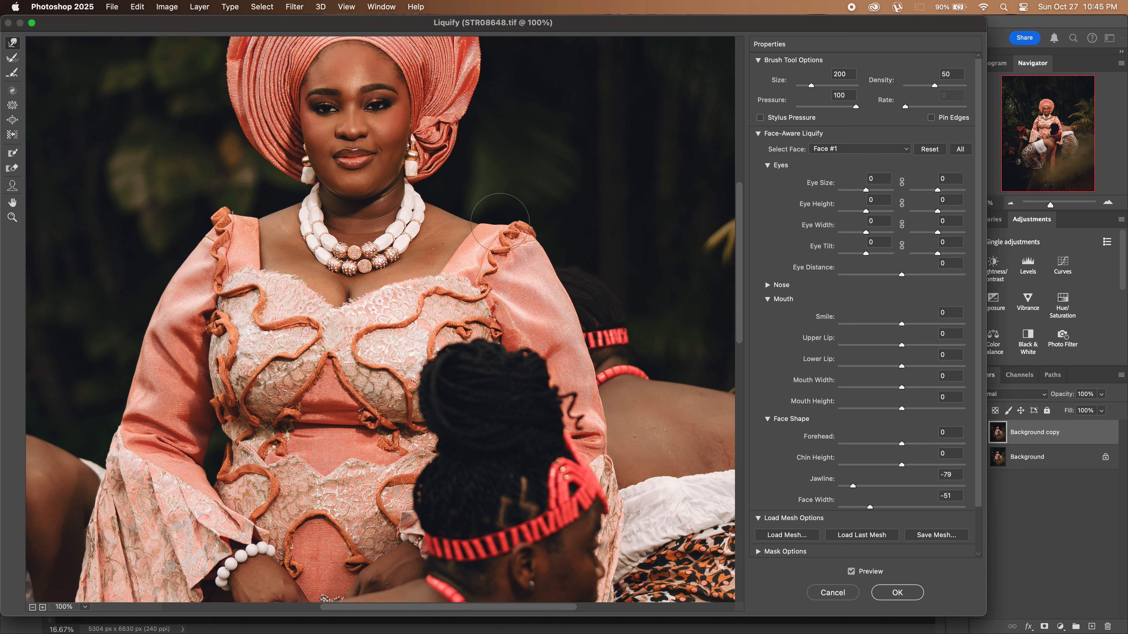
key("]")
key("]")
key("bracketleft")
key("bracketleft")
key("bracketleft")
key("bracketleft")
key("bracketright")
key("bracketright")
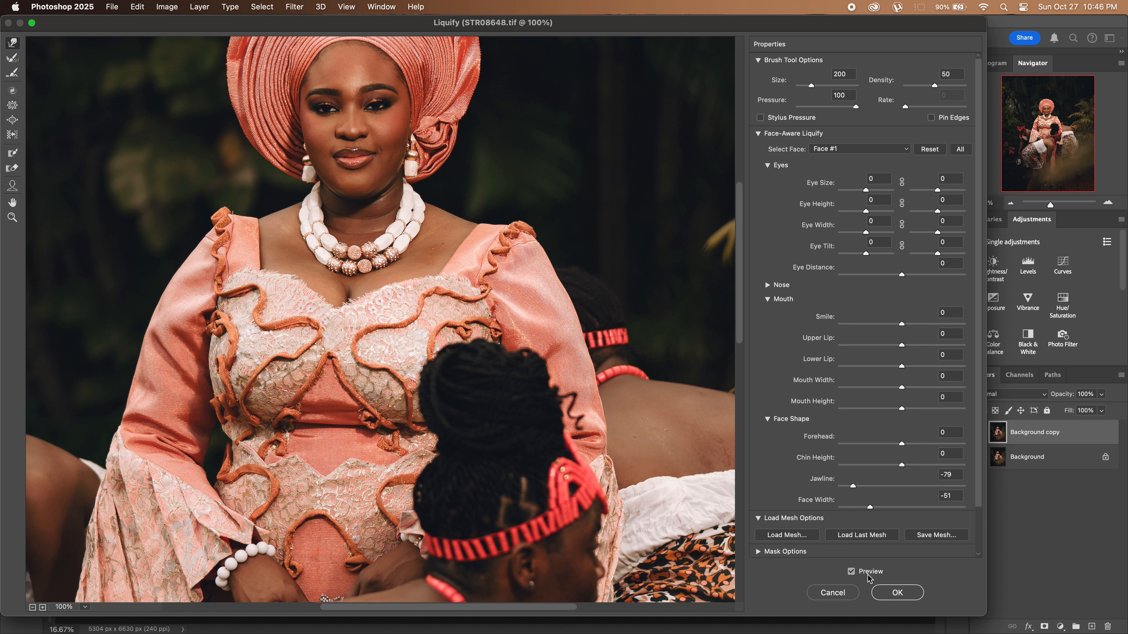
- Apply the Liquify changes and compare the photo with and without the Background copy layer
left_click(898, 592)
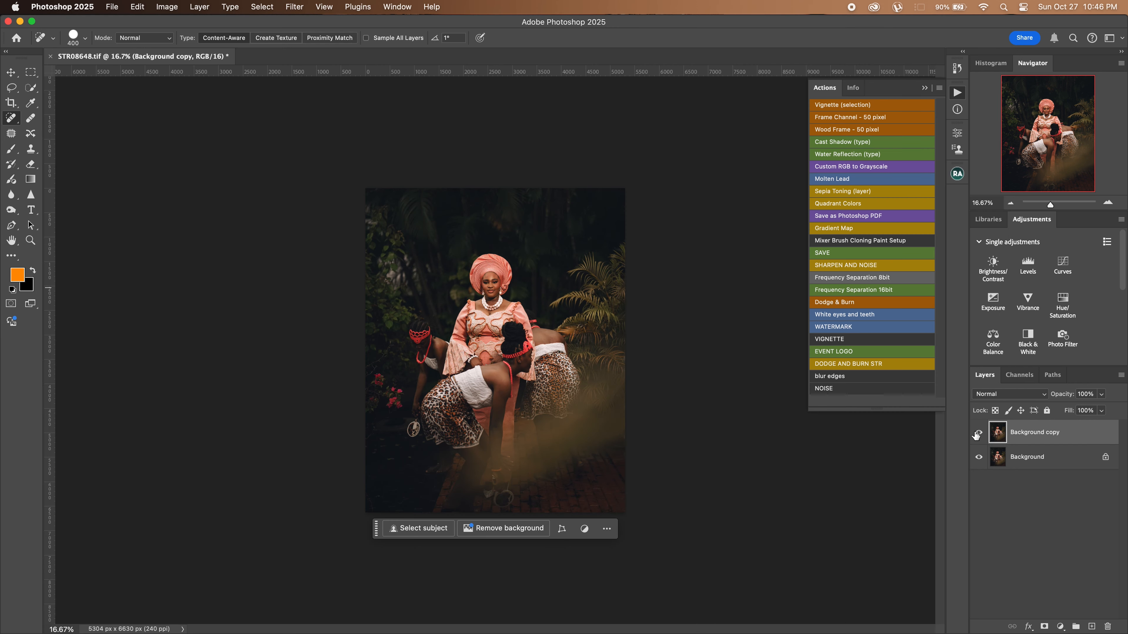
left_click(979, 434)
left_click(979, 433)
- Duplicate the Background copy layer and reduce the Spot Healing Brush to size 10 for retouching the woman's skin
left_click(1062, 203)
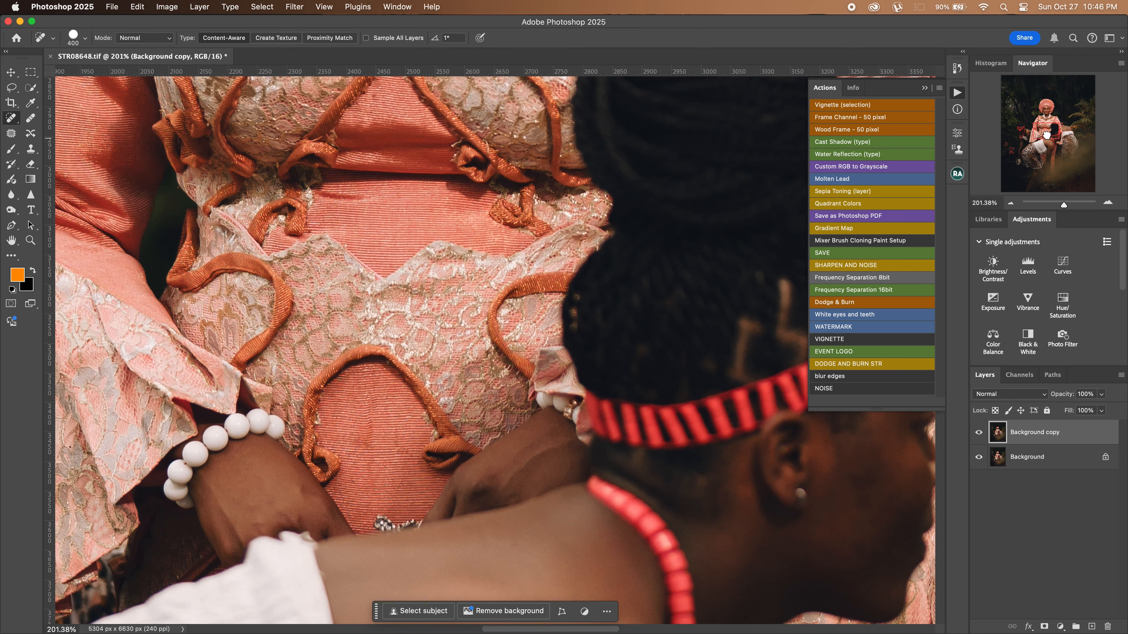
scroll(1052, 156, "up", 10)
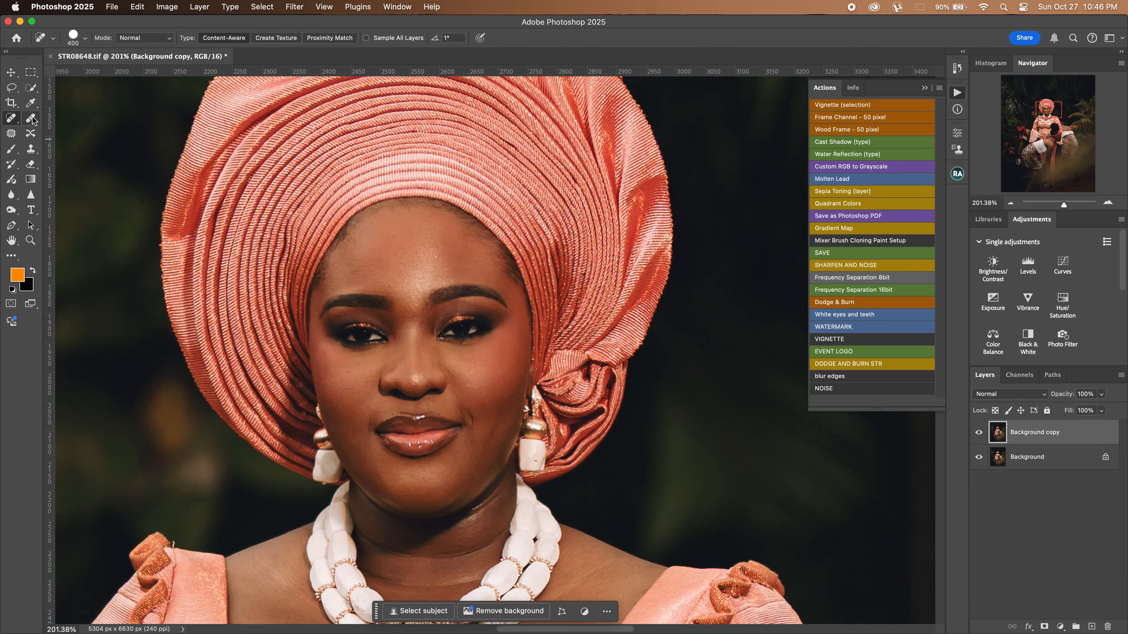
key("super+j")
key("bracketleft")
key("bracketleft")
key("bracketleft")
key("bracketleft")
key("bracketleft")
key("bracketleft")
key("bracketleft")
key("bracketleft")
key("bracketleft")
key("bracketleft")
key("bracketleft")
key("bracketleft")
key("bracketleft")
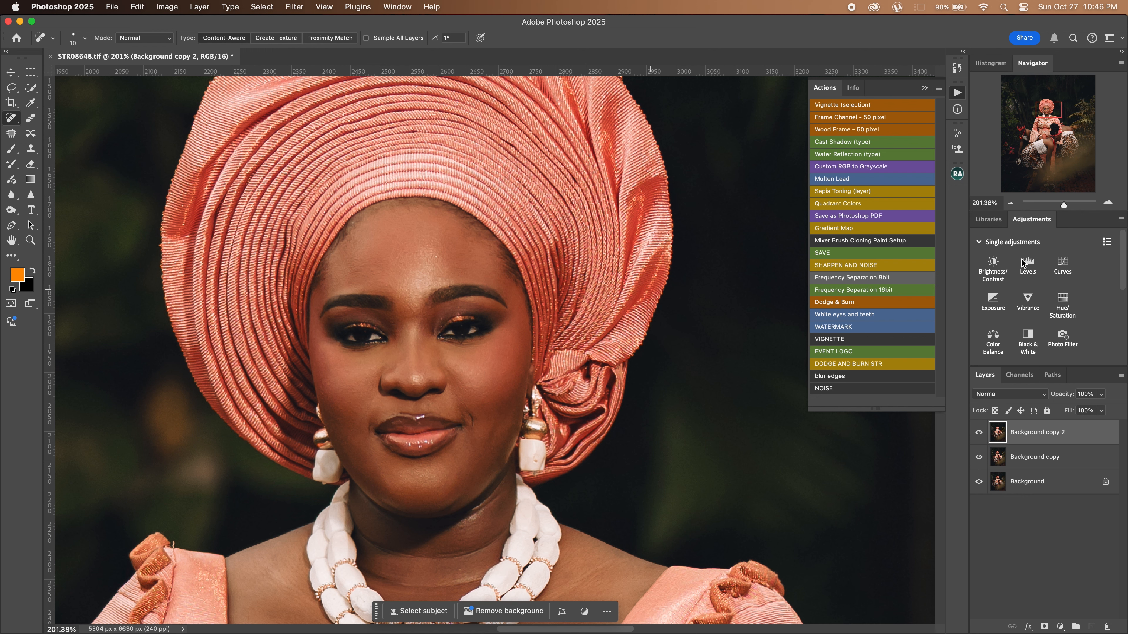
- Heal the small dark spot on the woman's chest beside the necklace with a size 25 brush
scroll(648, 350, "down", 10)
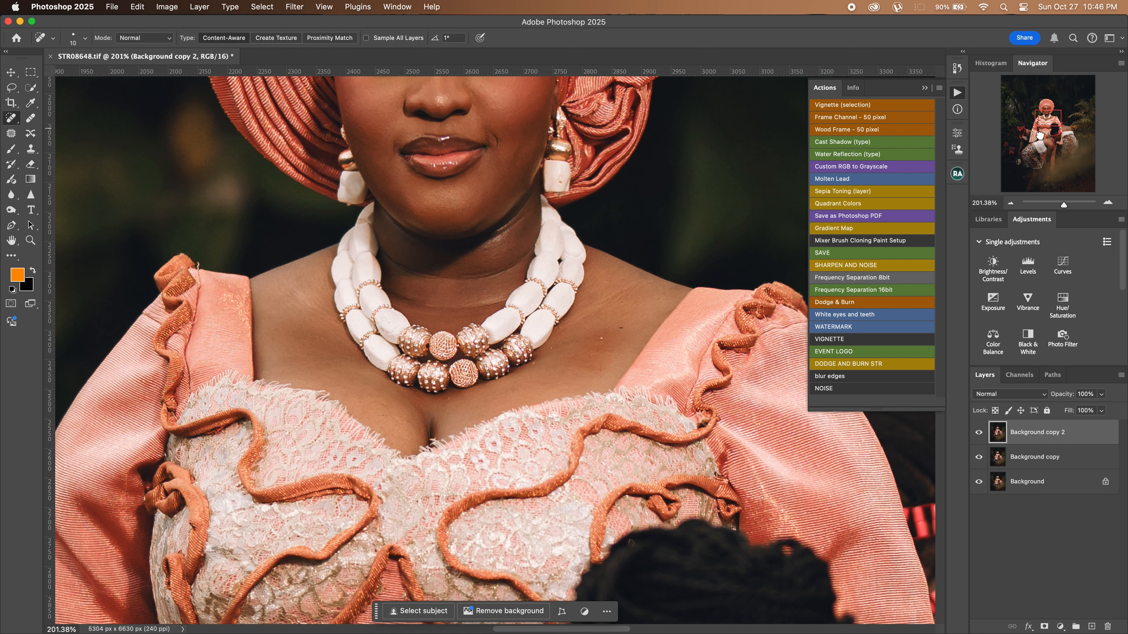
key("bracketright")
left_click(622, 334)
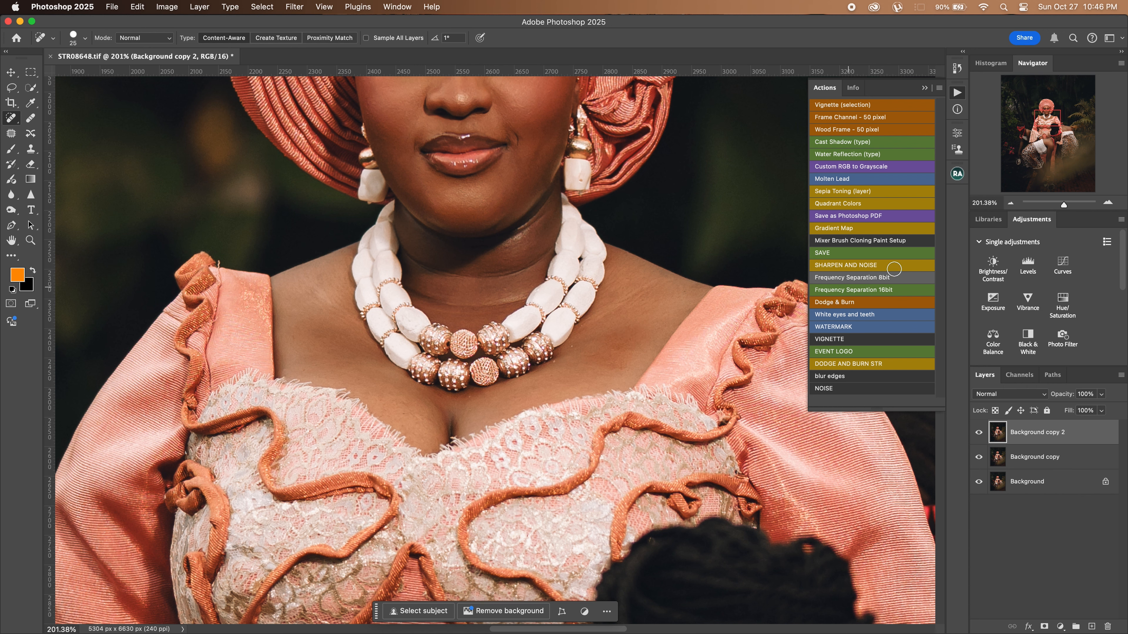
- Heal the mark on the brick floor near the photo's bottom edge with a size 50 brush
left_click_drag(1044, 126, 1043, 192)
key("bracketright")
key("bracketright")
key("bracketright")
left_click_drag(411, 496, 455, 498)
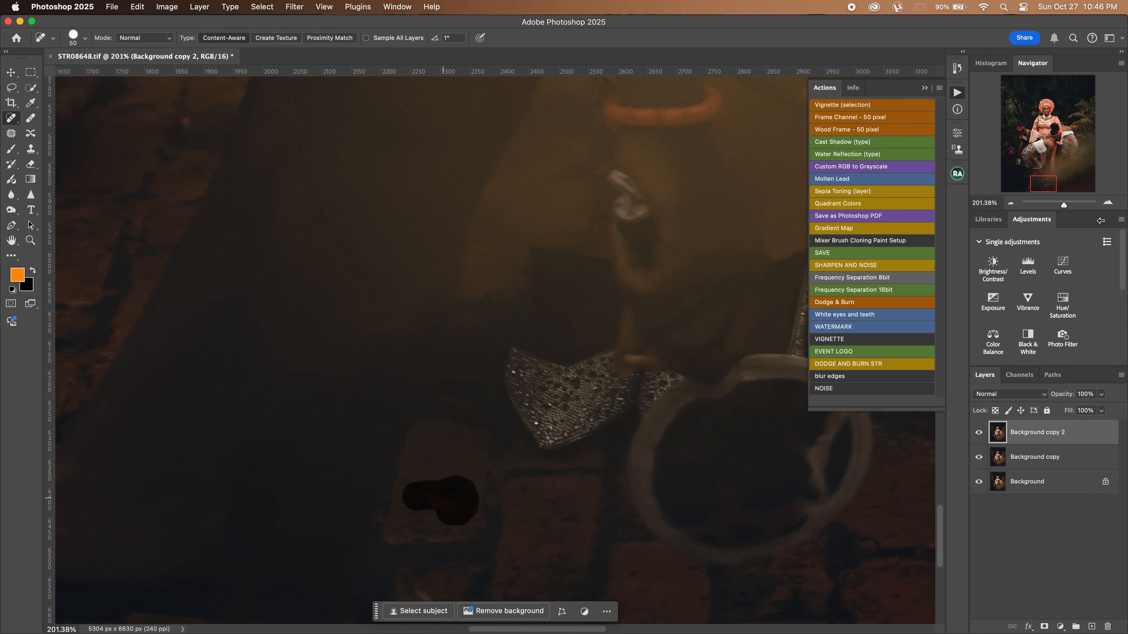
- Bring the woman's face into view and choose the Mixer Brush with the soft round tip
left_click_drag(1051, 177, 1055, 102)
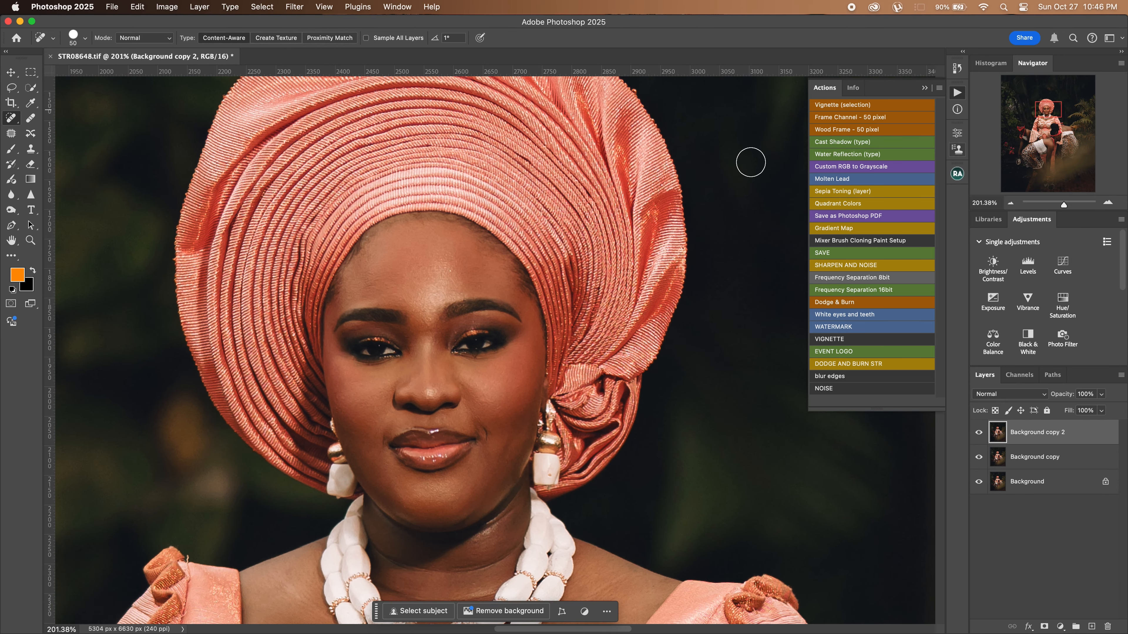
left_click(9, 149)
left_click(32, 160)
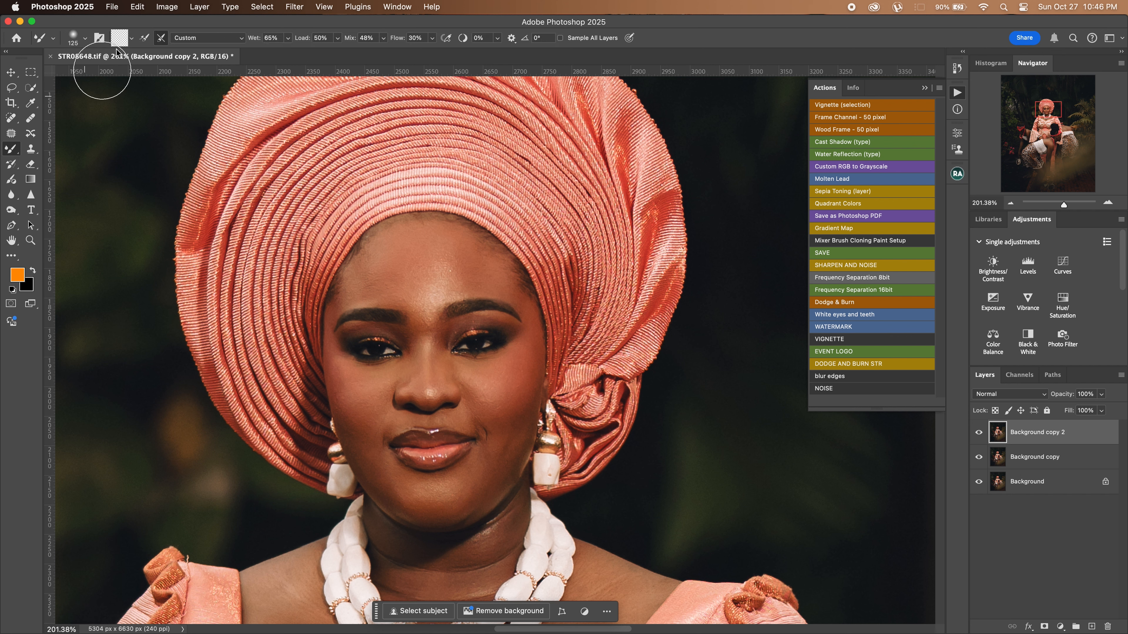
left_click(130, 41)
left_click(88, 44)
left_click(86, 41)
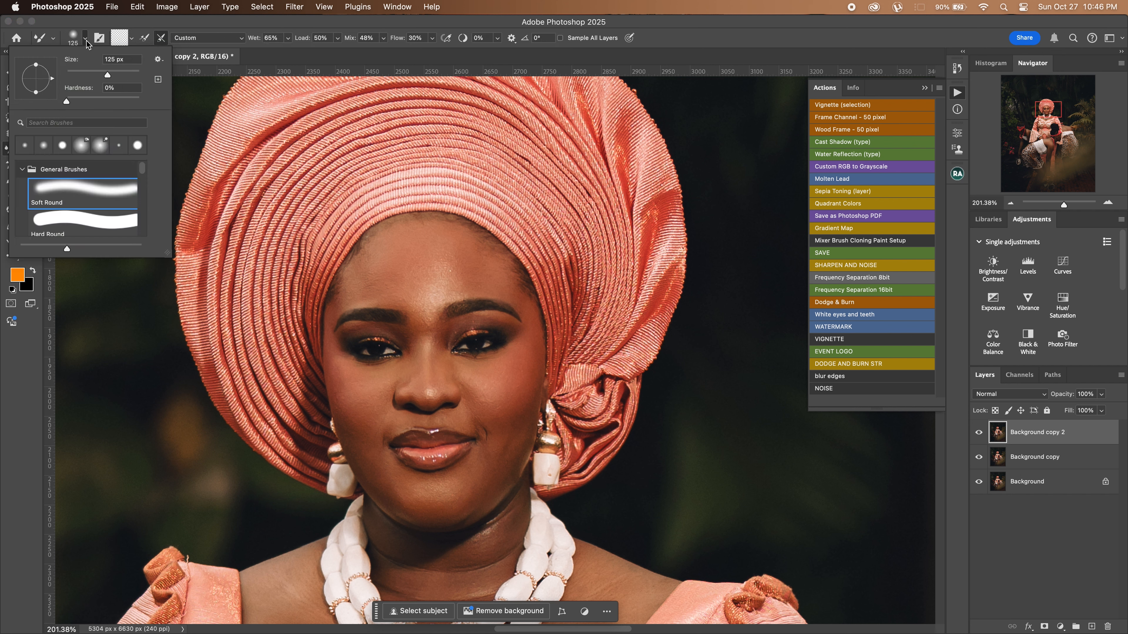
left_click(87, 40)
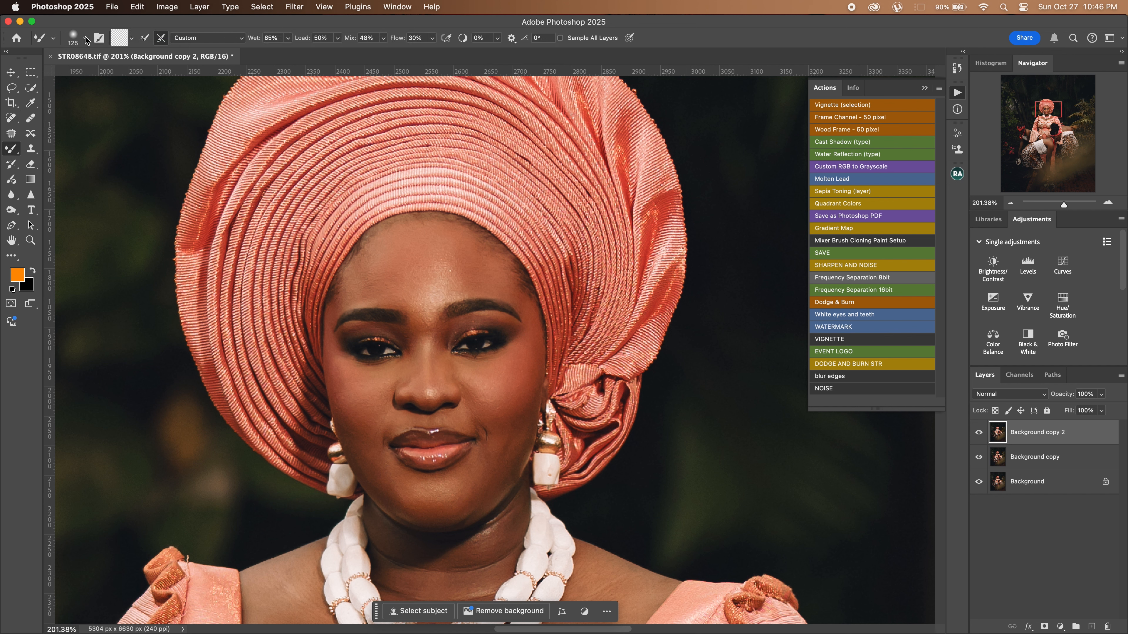
right_click(15, 148)
left_click(33, 161)
- Reduce the Mixer Brush to size 60 and revert the photo's history to the last Spot Healing Brush state
key("[")
key("bracketleft")
key("bracketleft")
key("bracketleft")
key("bracketleft")
left_click(958, 68)
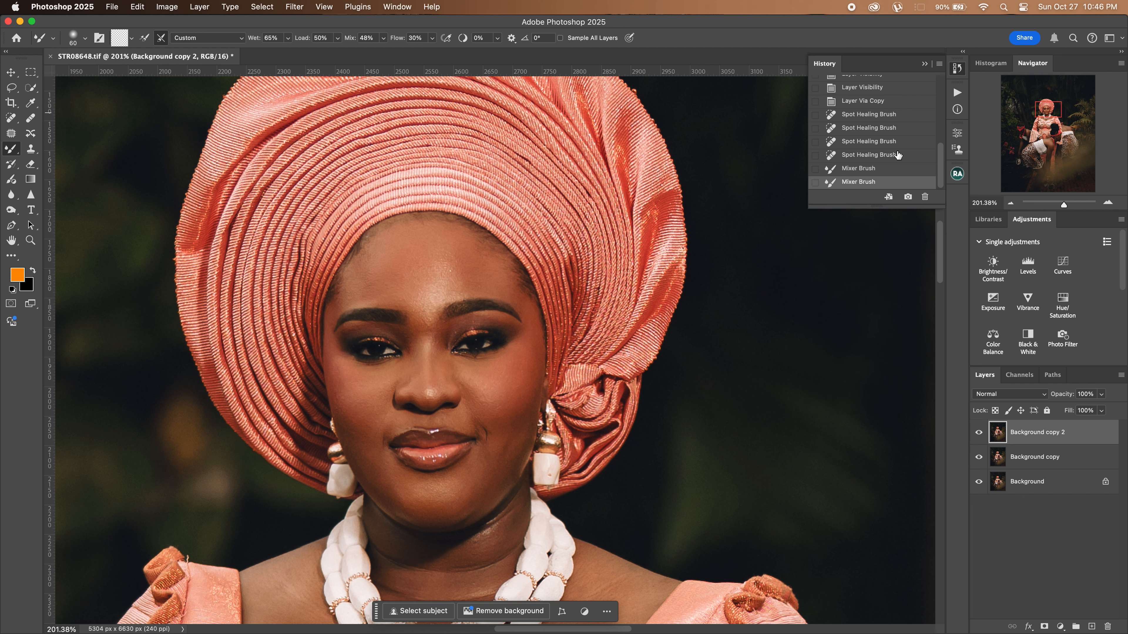
left_click(875, 155)
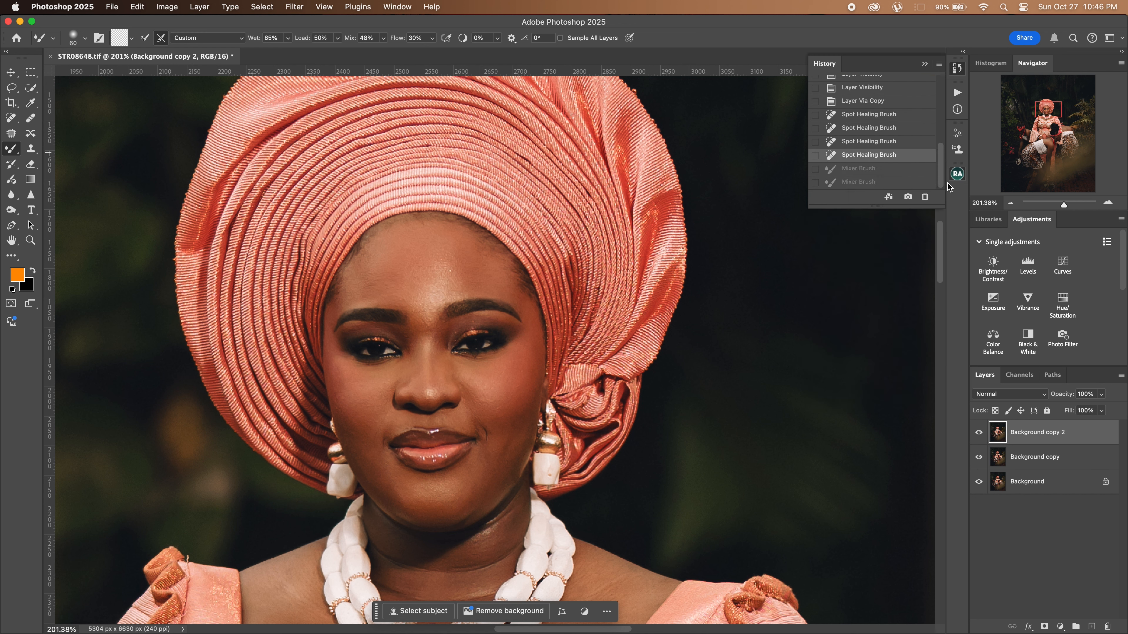
- Run the Beauty Retouch frequency separation via Gaussian Blur with a radius of 2 pixels
left_click(956, 174)
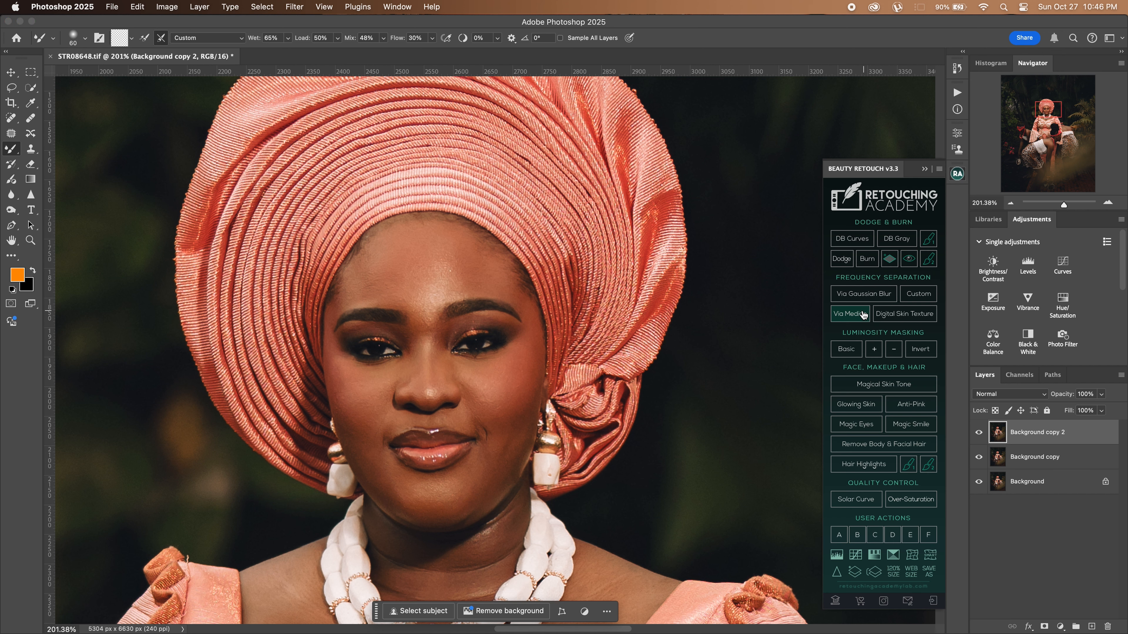
left_click(860, 301)
type("2")
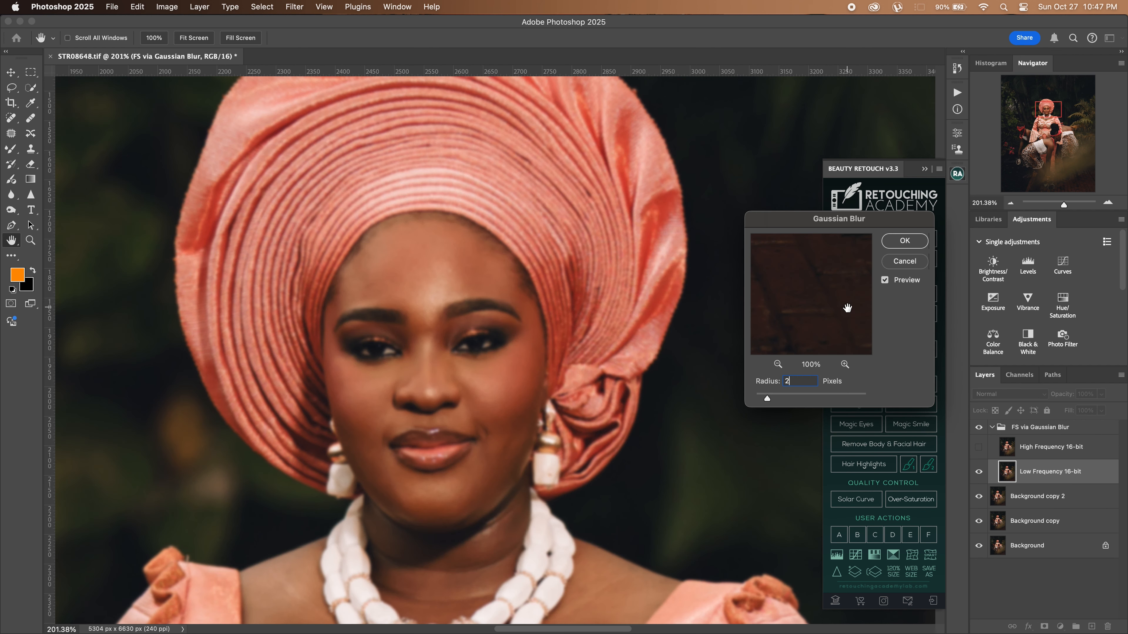
key("Return")
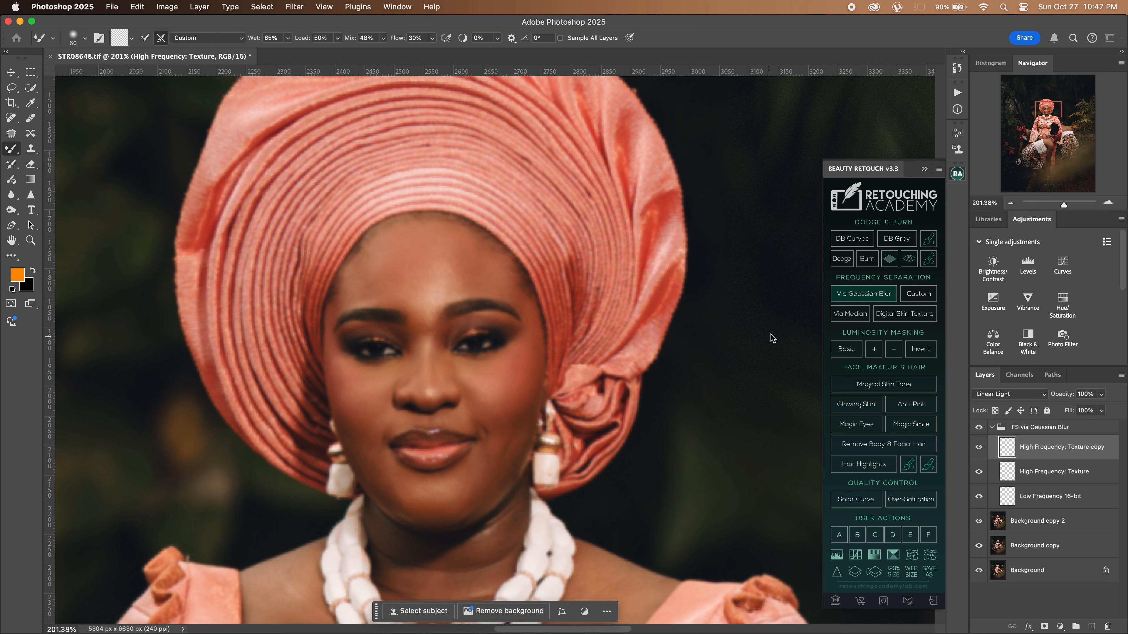
- Blend the woman's face, neck and chest skin tones on the Low Frequency: Colors & Tones layer with the Mixer Brush, varying its size
left_click(1009, 203)
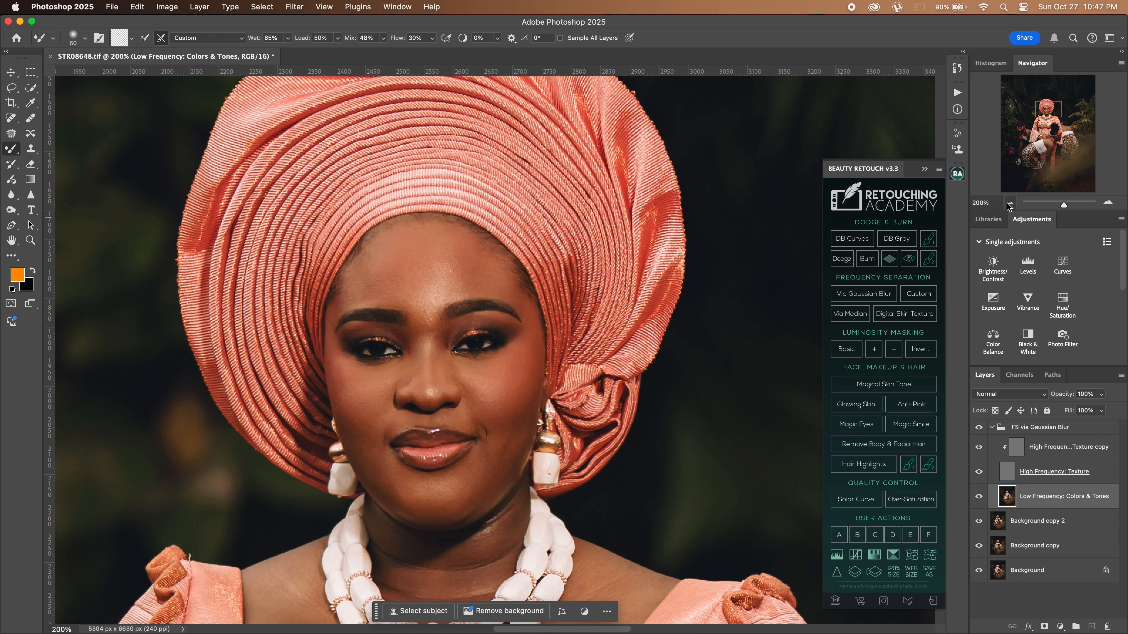
left_click(1009, 202)
key("bracketright")
key("bracketright")
key("bracketright")
key("bracketright")
key("bracketright")
key("bracketright")
key("bracketright")
key("bracketright")
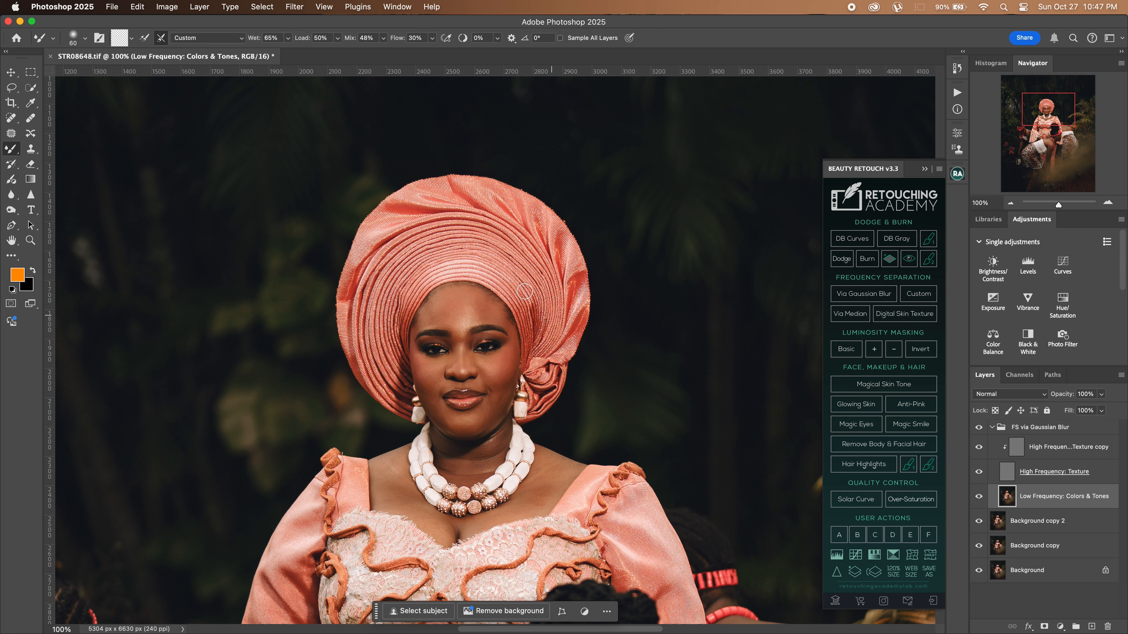
key("bracketleft")
key("bracketleft")
key("bracketleft")
key("bracketleft")
key("bracketleft")
key("bracketleft")
key("bracketleft")
key("bracketright")
key("bracketright")
key("bracketright")
key("bracketright")
key("bracketleft")
key("bracketleft")
key("bracketright")
key("bracketright")
key("bracketleft")
key("bracketleft")
key("bracketright")
key("bracketright")
key("bracketright")
key("bracketleft")
key("bracketleft")
key("bracketleft")
key("bracketleft")
key("bracketright")
key("bracketleft")
key("bracketright")
key("bracketright")
key("bracketleft")
key("bracketright")
key("bracketright")
key("bracketright")
key("bracketleft")
key("bracketright")
- Blend the skin tones of the hands and arms around the woman's lap with a smaller Mixer Brush
left_click_drag(1057, 113, 1061, 132)
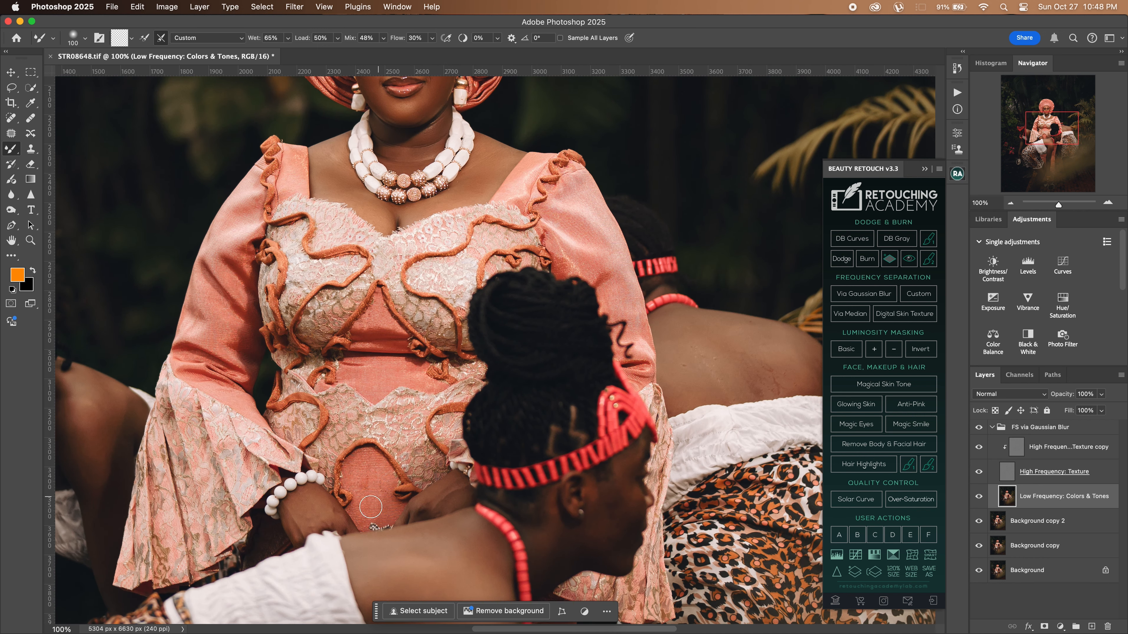
key("bracketleft")
key("bracketleft")
key("bracketleft")
key("bracketright")
key("bracketleft")
- Touch up the skin tones on the woman's forehead with the Mixer Brush at about size 60
mouse_move(1055, 143)
left_mouse_down()
mouse_move(1049, 191)
mouse_move(1052, 131)
left_mouse_up()
key("bracketleft")
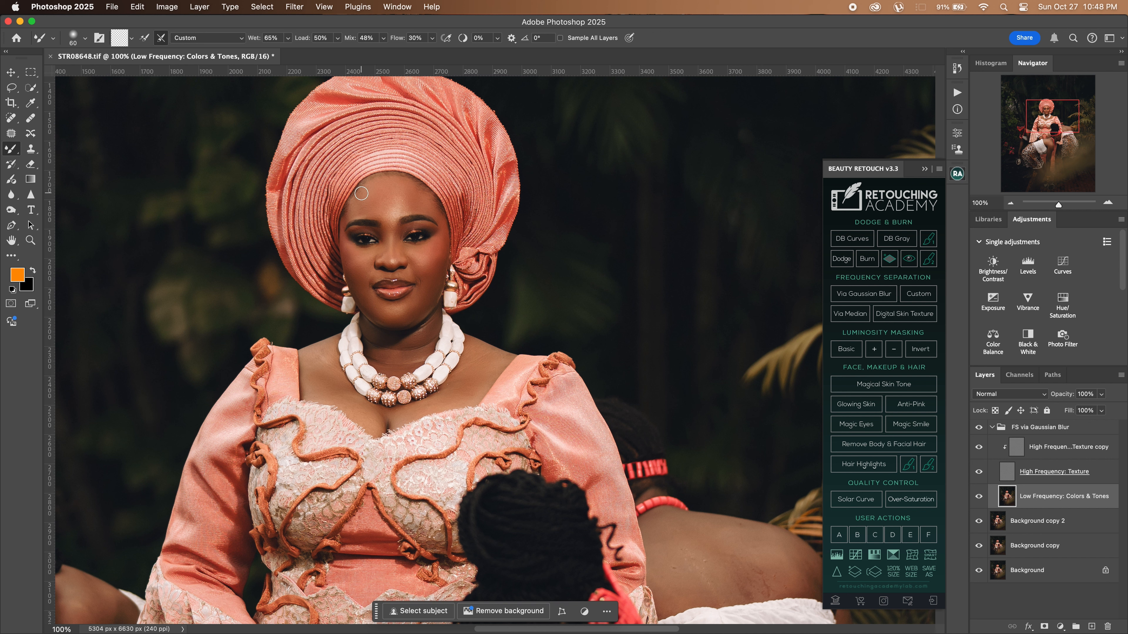
key("bracketright")
- Collapse the FS via Gaussian Blur group and compare the whole photo with and without it
left_click(1009, 203)
left_click(1009, 203)
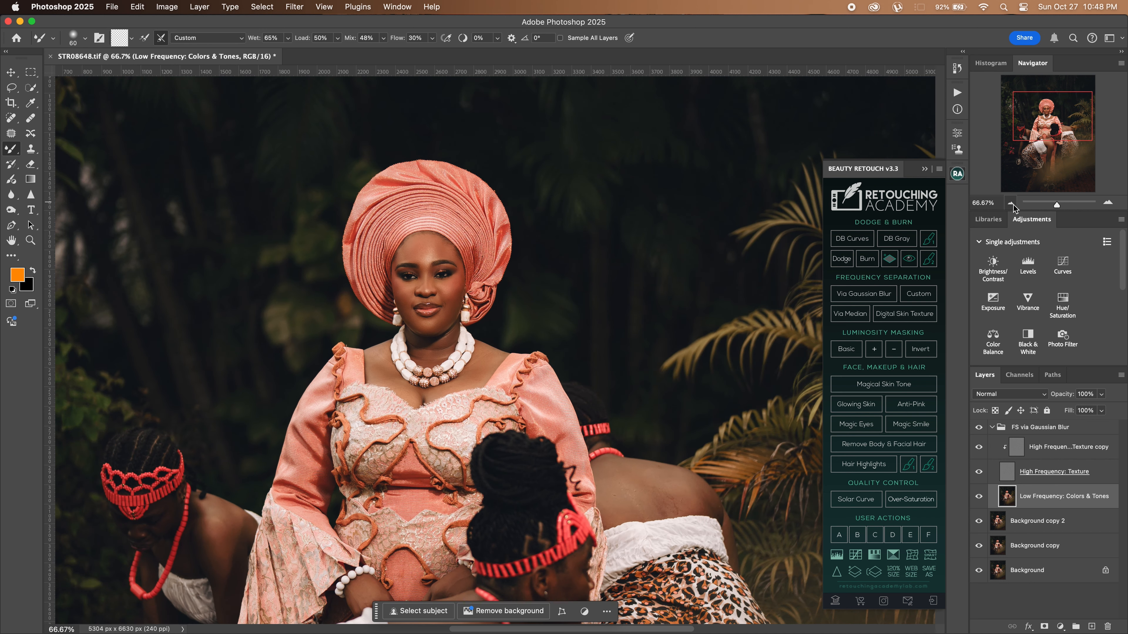
left_click(1010, 204)
left_click(1010, 203)
left_click(1009, 203)
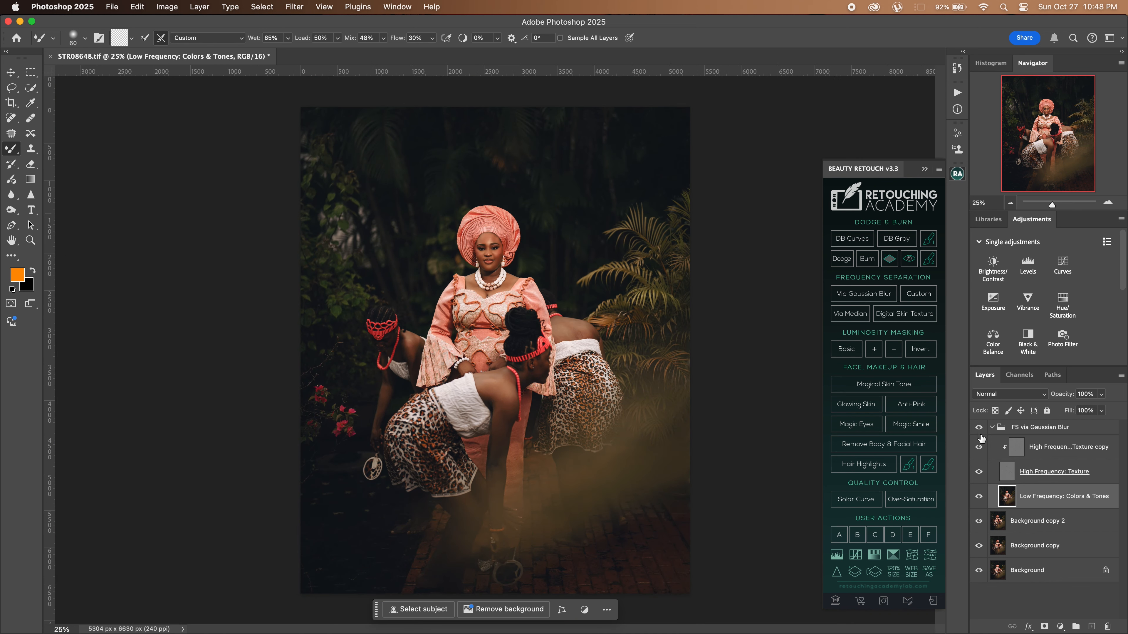
left_click(992, 427)
left_click(980, 427)
left_click(980, 427)
left_click(979, 427)
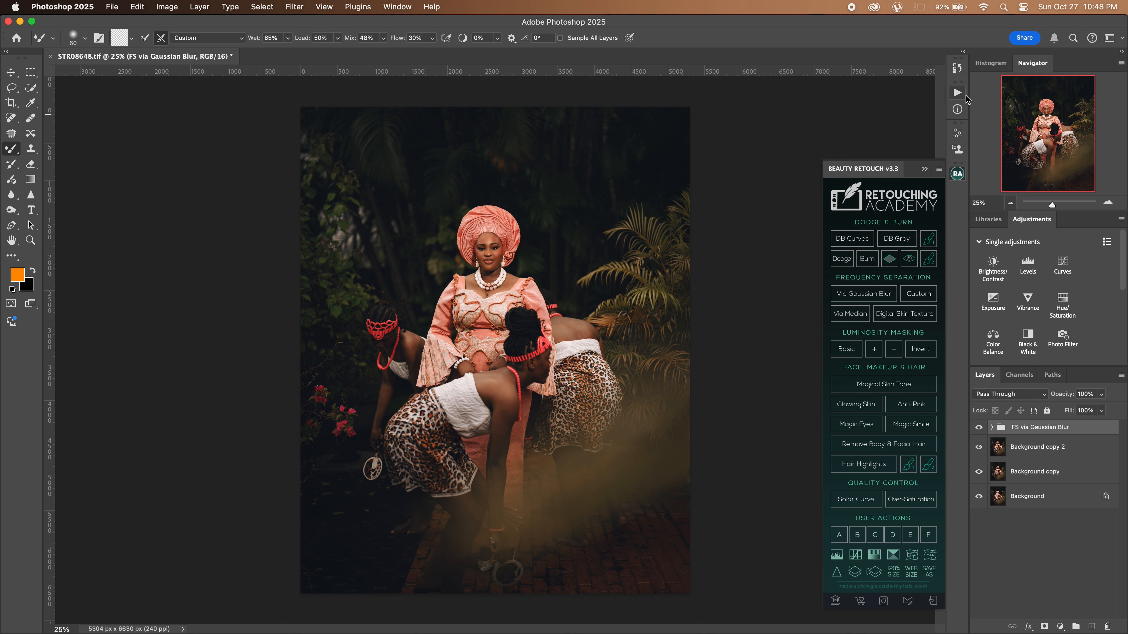
- Run the White eyes and teeth action on the photo
left_click(958, 93)
left_click(845, 315)
scroll(505, 233, "up", 10)
left_click(926, 90)
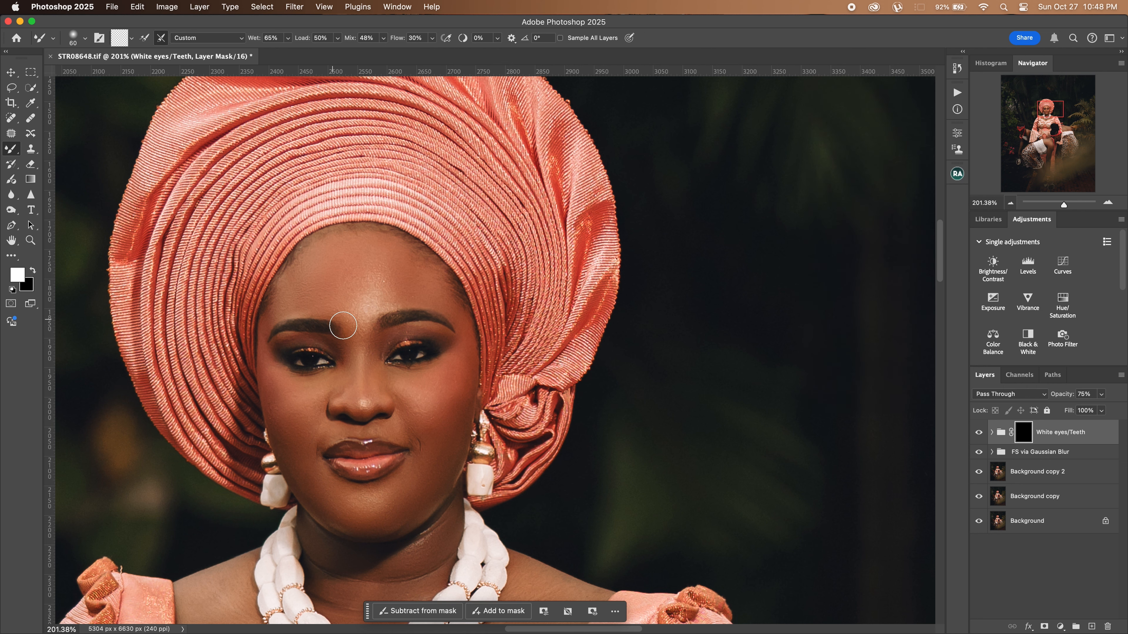
- Paint white over the whites of the woman's eyes on the White eyes/Teeth mask with a size 10 Brush
key("bracketleft")
left_click(1108, 202)
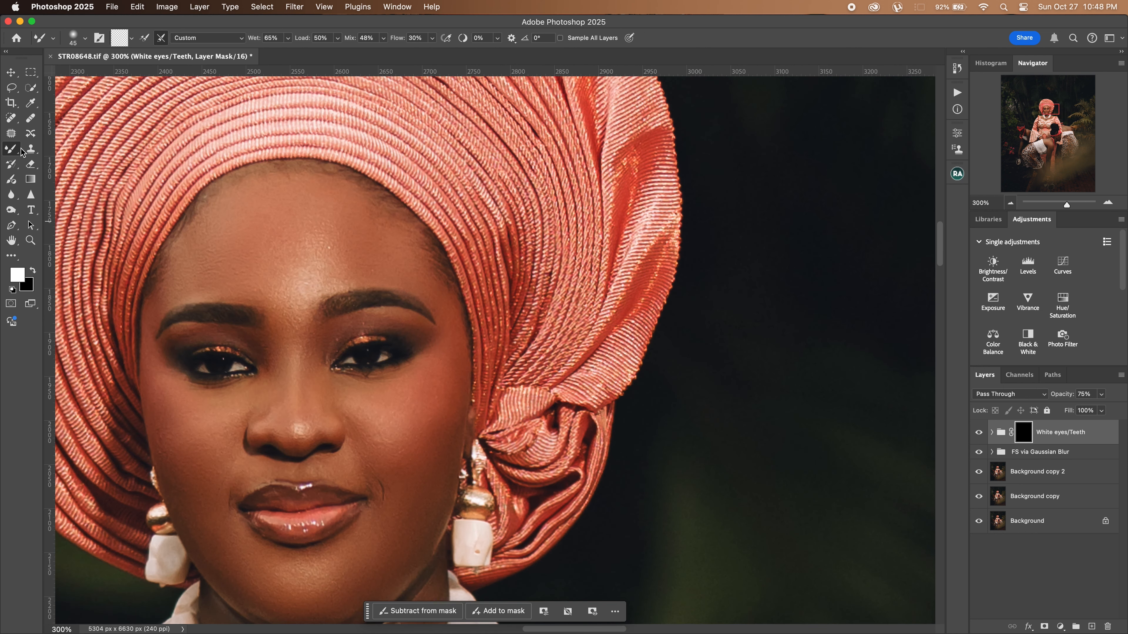
left_click_drag(12, 150, 45, 148)
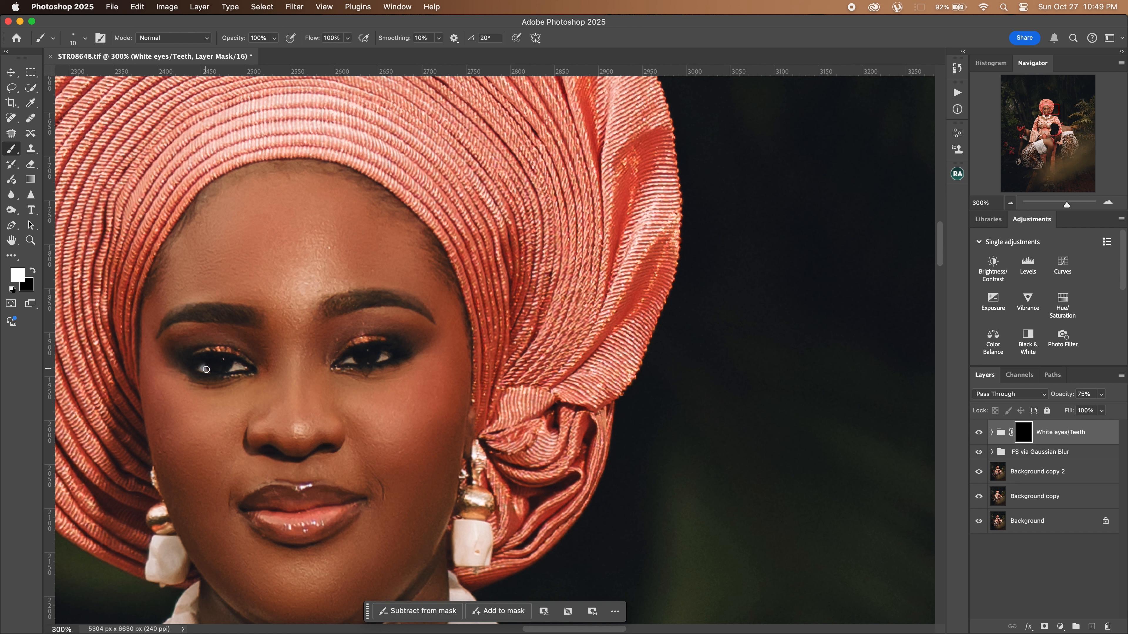
left_click_drag(237, 365, 233, 367)
- Refine the White eyes/Teeth mask around the eyes with a small black brush and restore white as foreground color
left_click(33, 270)
key("bracketright")
key("bracketright")
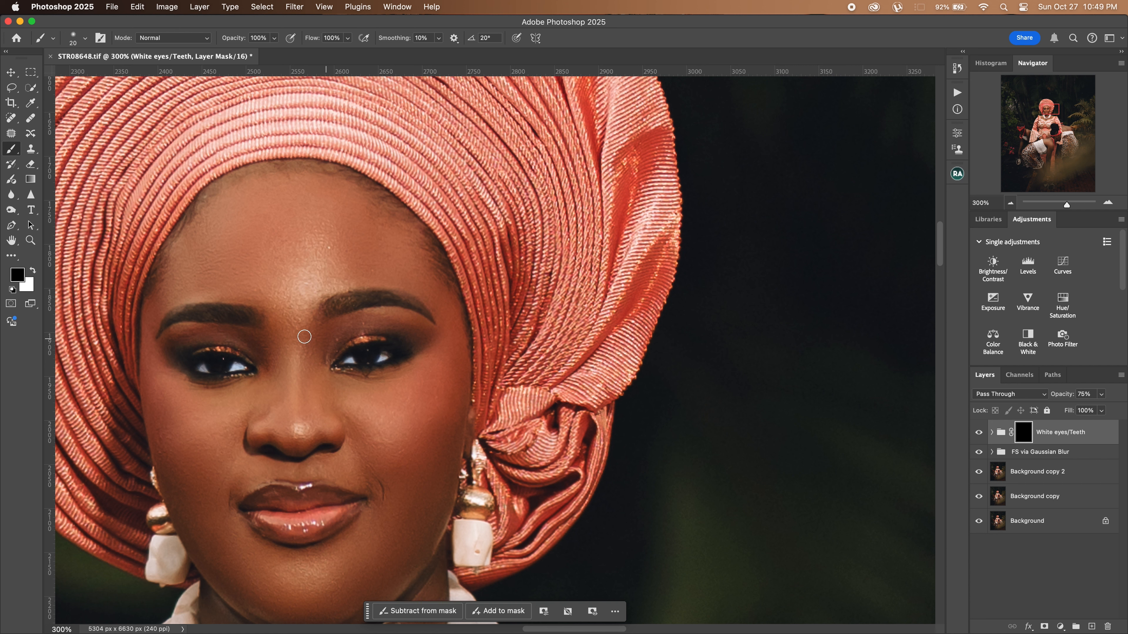
key("bracketleft")
key("bracketleft")
left_click(32, 270)
- Set the White eyes/Teeth group's opacity to 35%
key("super+minus")
key("super+minus")
key("super+minus")
key("super+minus")
key("super+minus")
key("super+minus")
key("v")
key("3")
key("5")
left_click(295, 7)
left_click(294, 6)
left_click(957, 93)
left_click(957, 93)
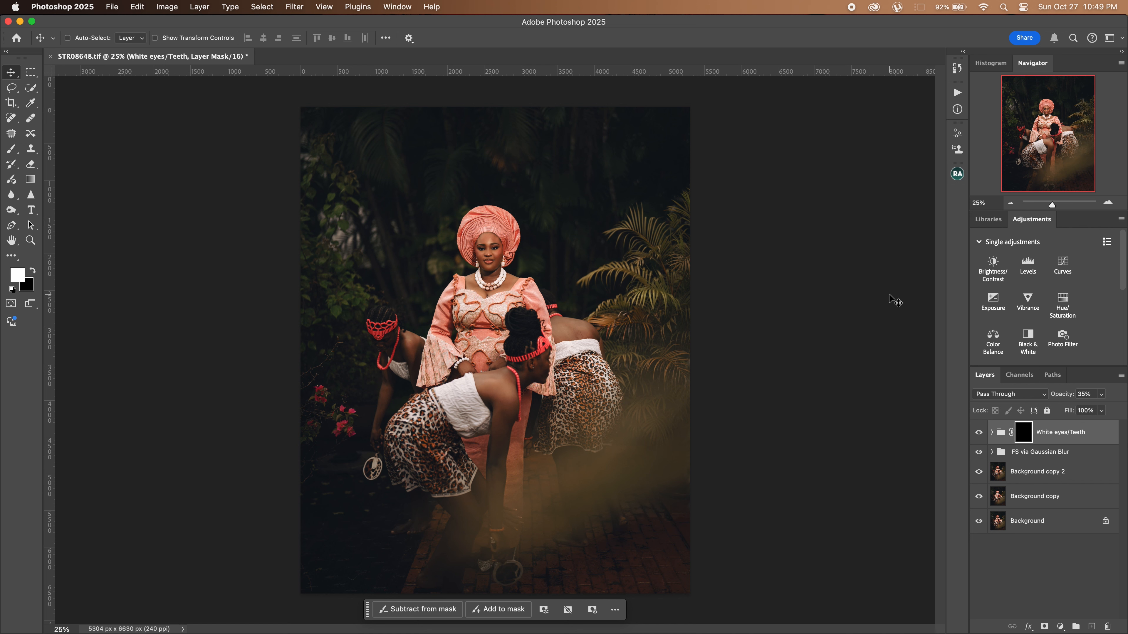
- Stamp the visible layers into two new merged layers and rename the upper one BLUR EFFECT
key("super+shift+alt+e")
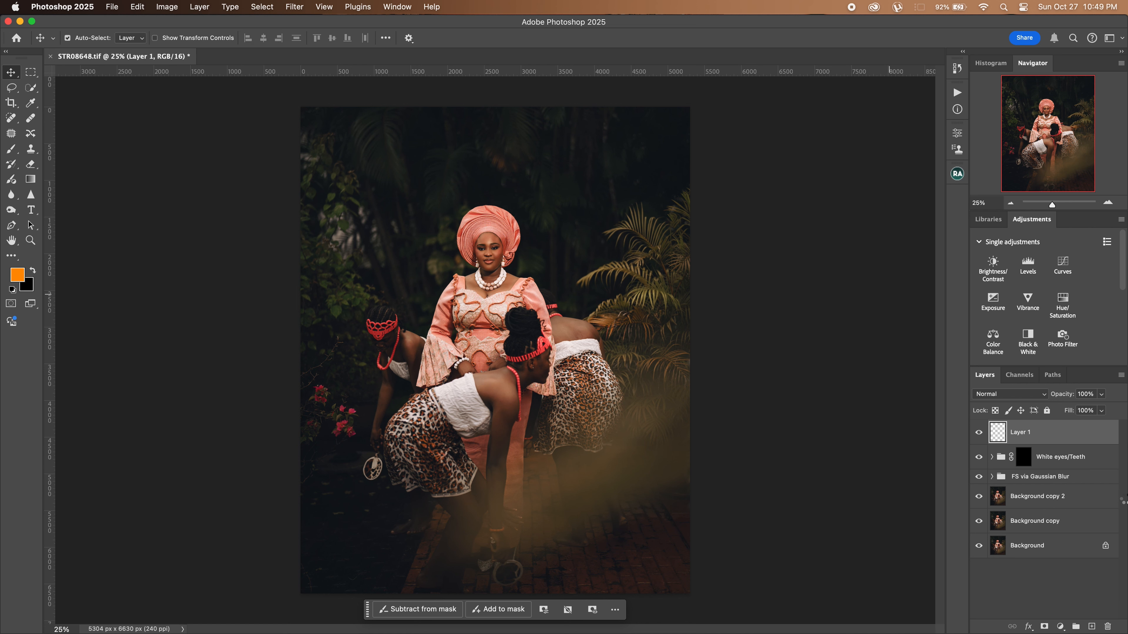
key("super+shift+alt+e")
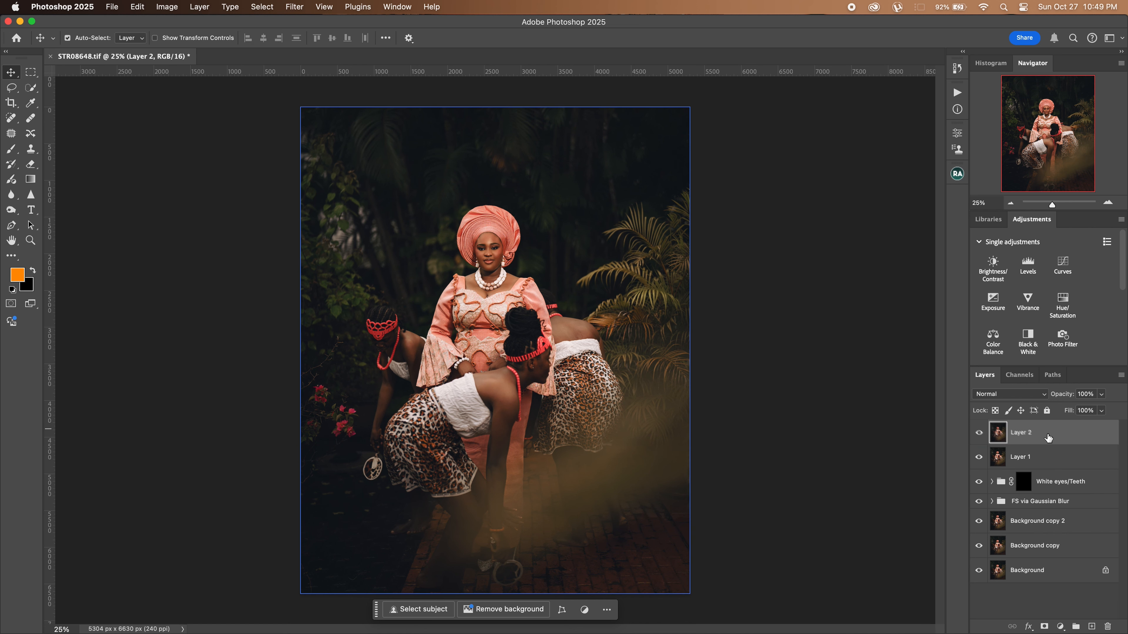
double_click(1044, 435)
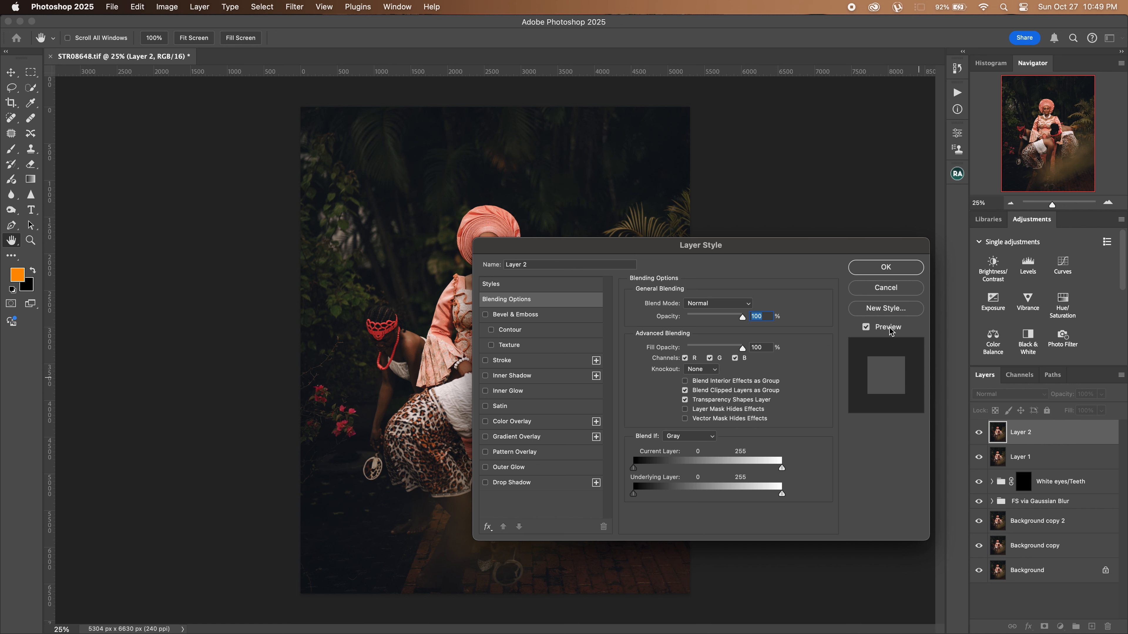
left_click(886, 287)
double_click(1020, 434)
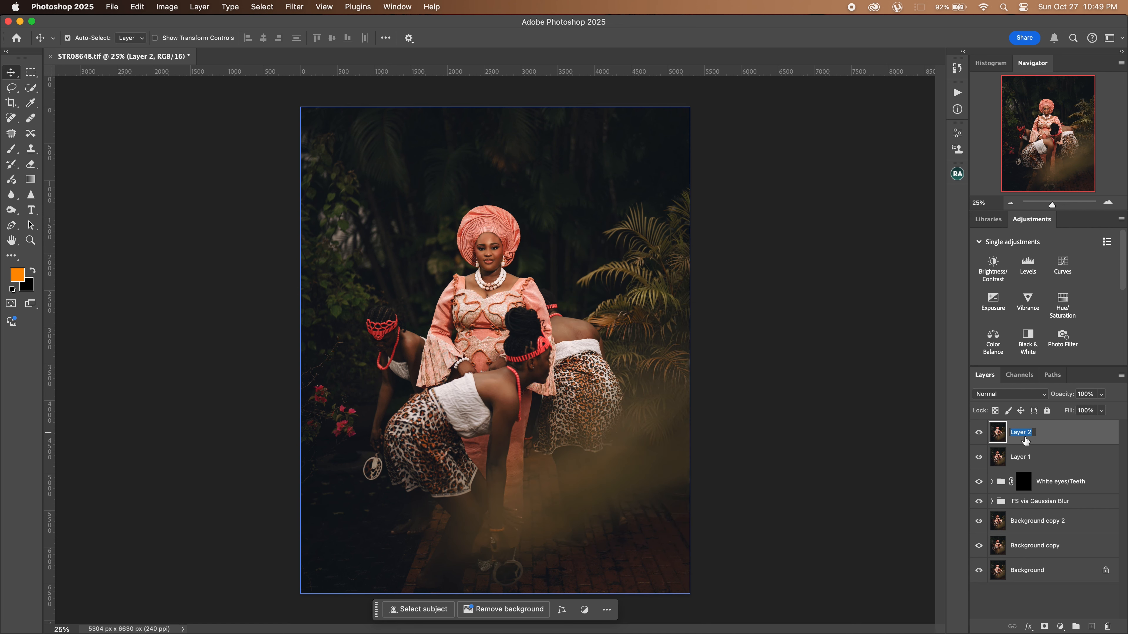
type("BLUR EFFECT")
key("Return")
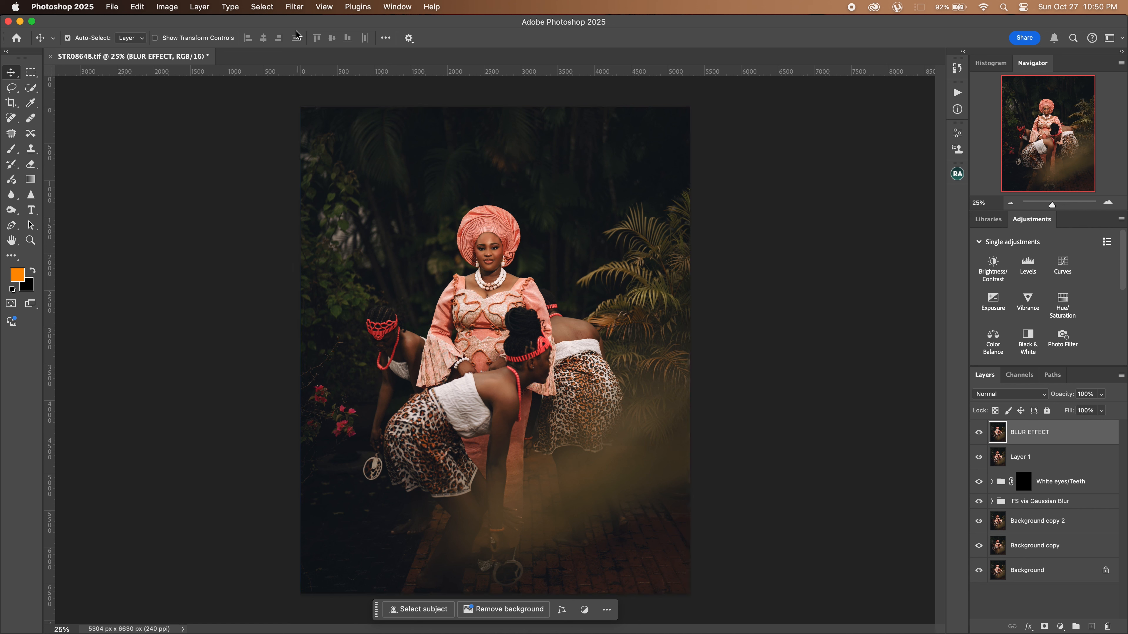
- Convert the BLUR EFFECT layer to a smart object and apply a Motion Blur at angle 0 with a distance of about 150 pixels
right_click(1081, 433)
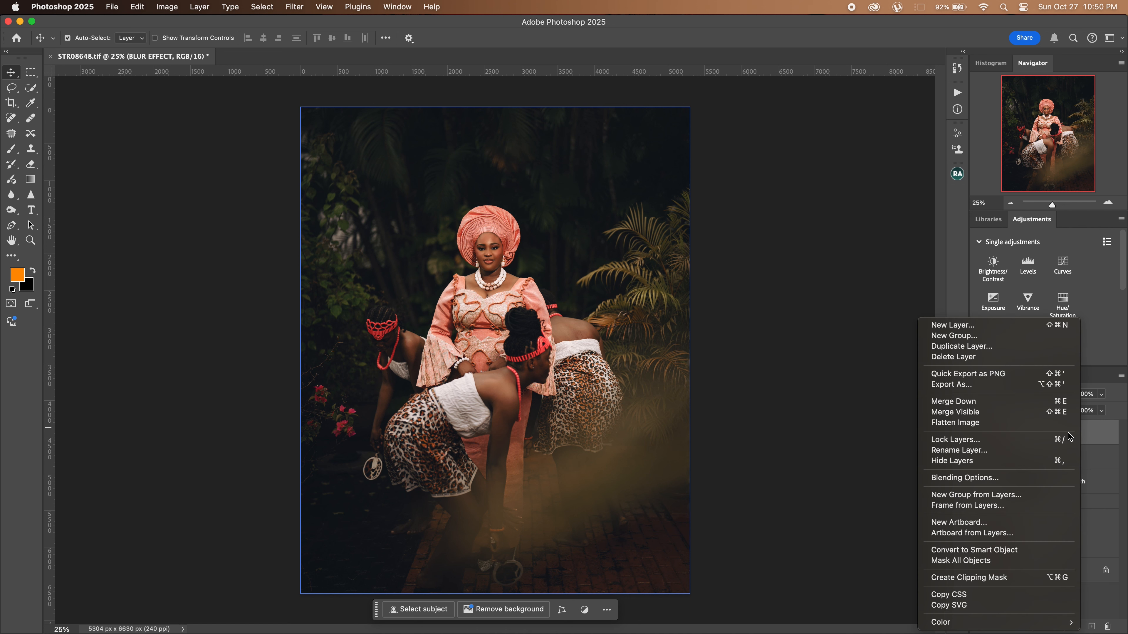
left_click(976, 552)
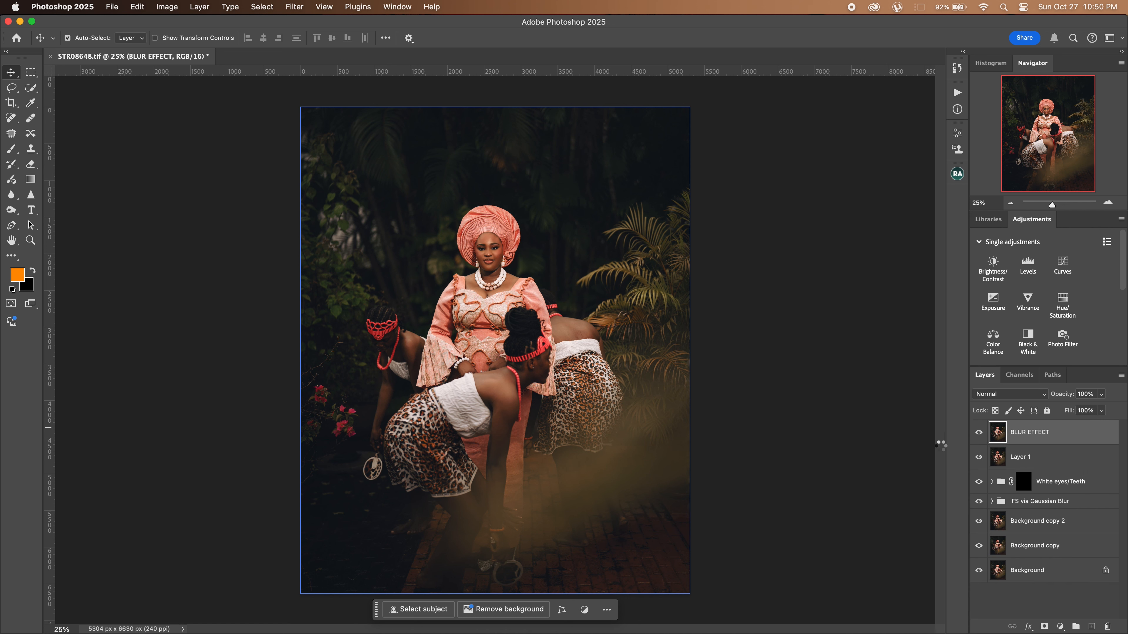
left_click(294, 7)
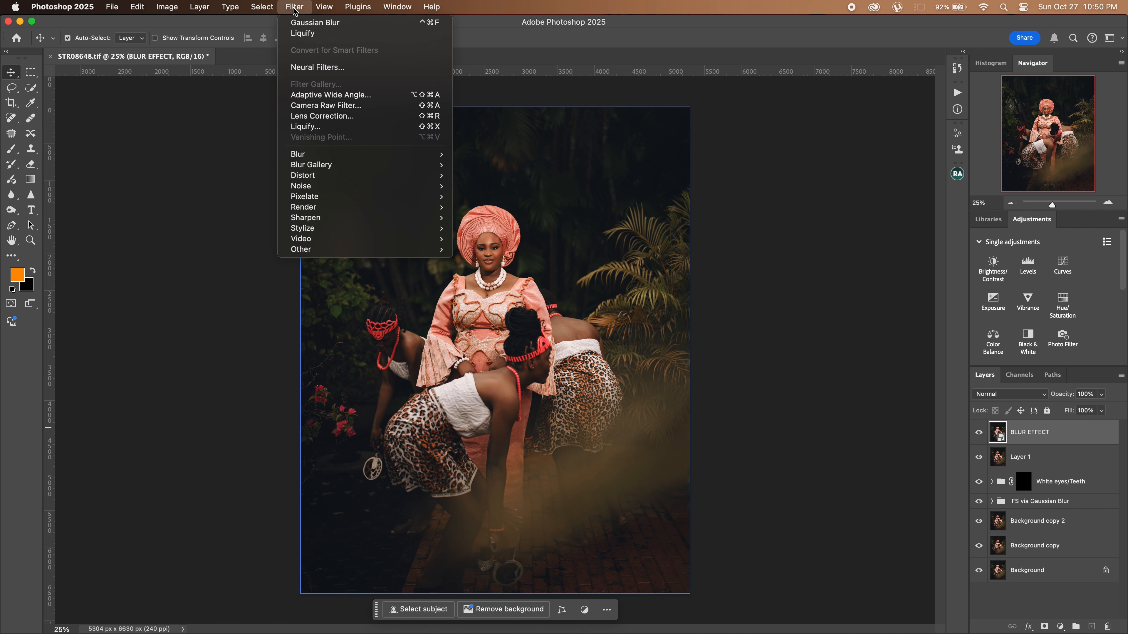
mouse_move(376, 154)
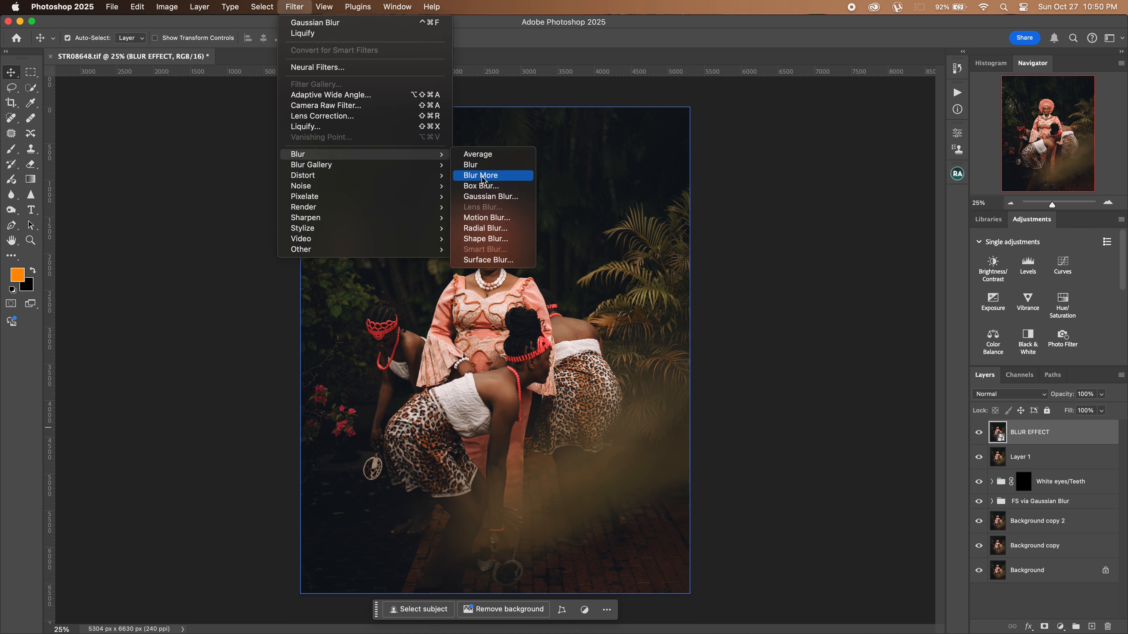
left_click(487, 217)
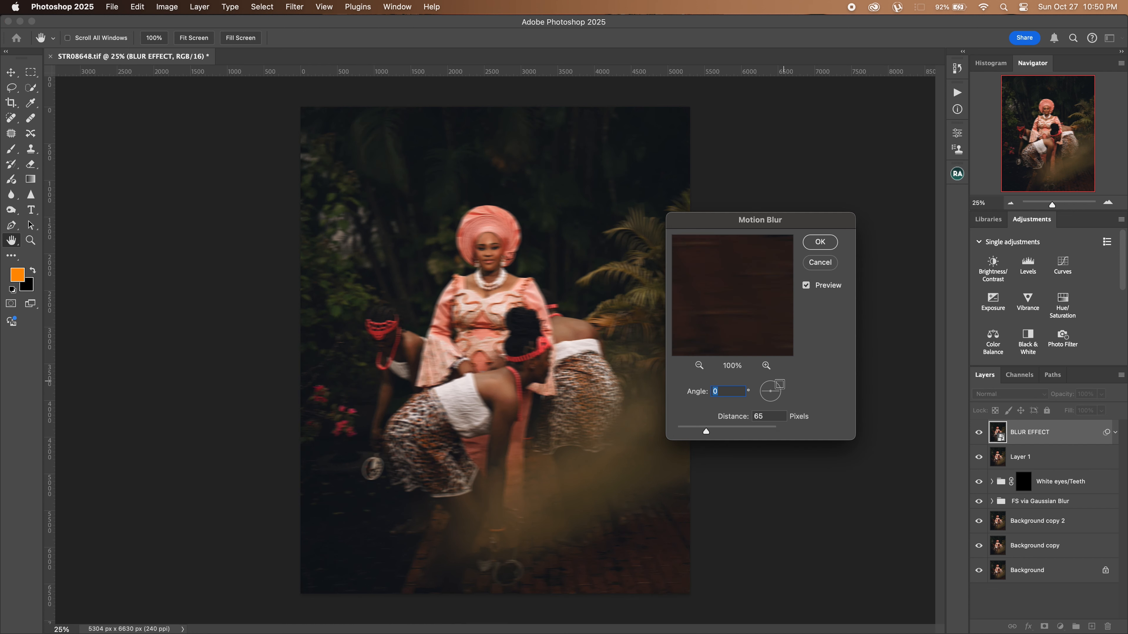
left_click(719, 431)
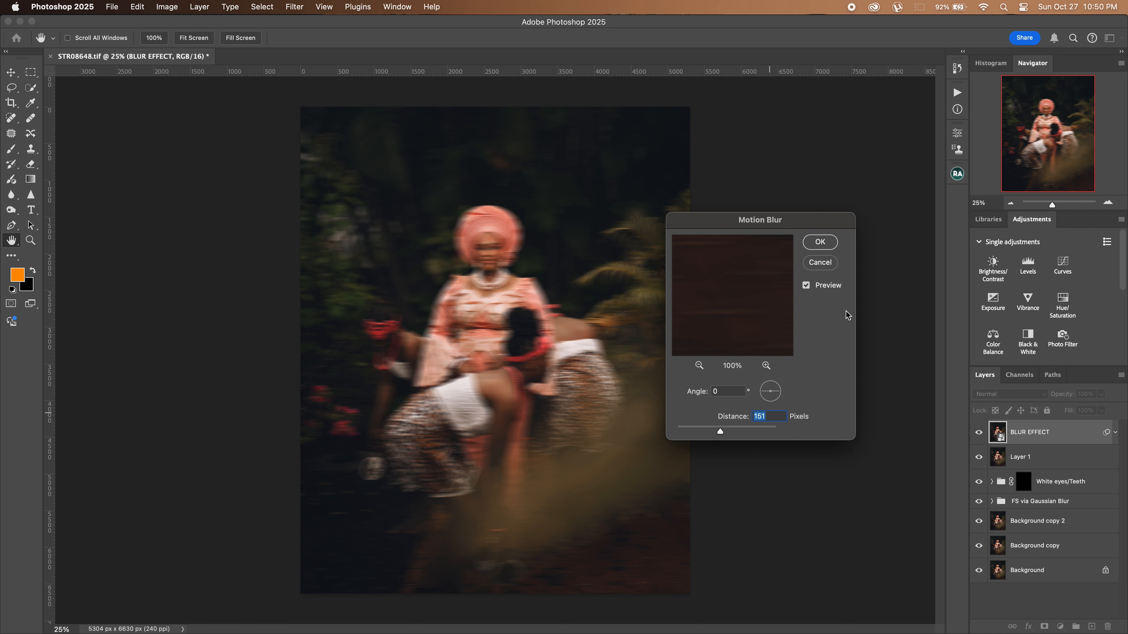
key("Down")
left_click(820, 247)
- Add a layer mask to the BLUR EFFECT layer and invert it to black
left_click(1115, 431)
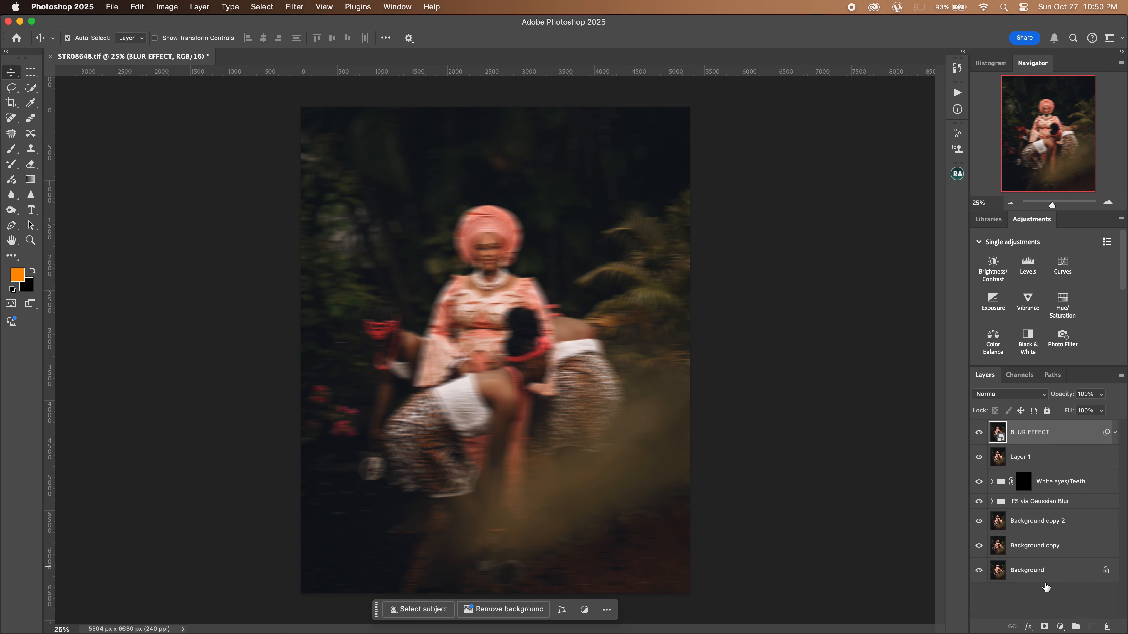
left_click(1044, 627)
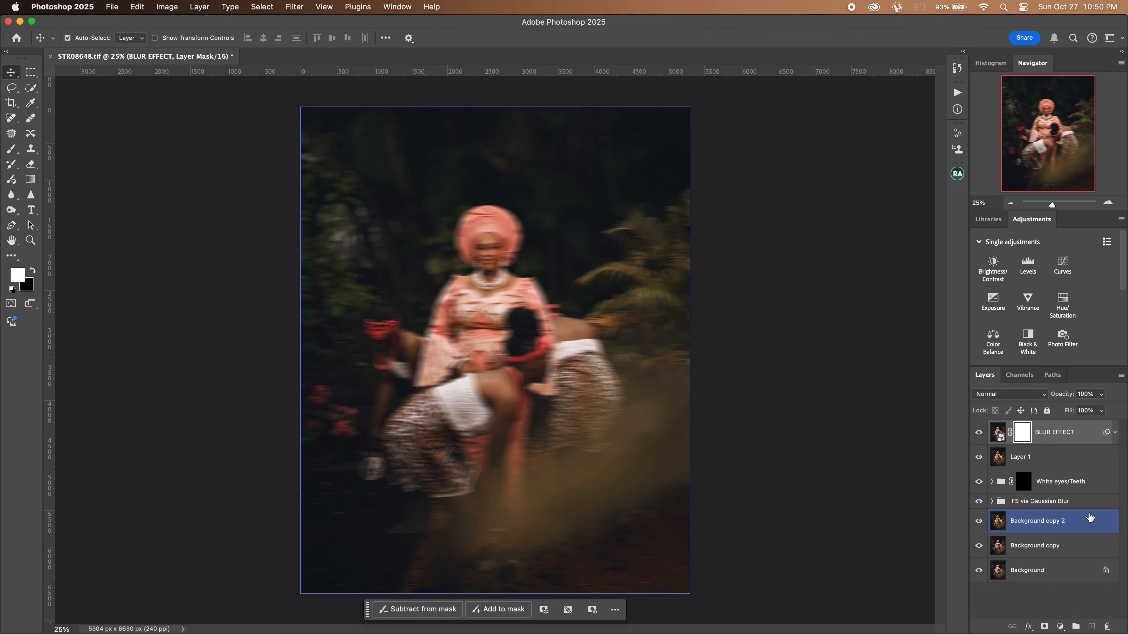
key("super+i")
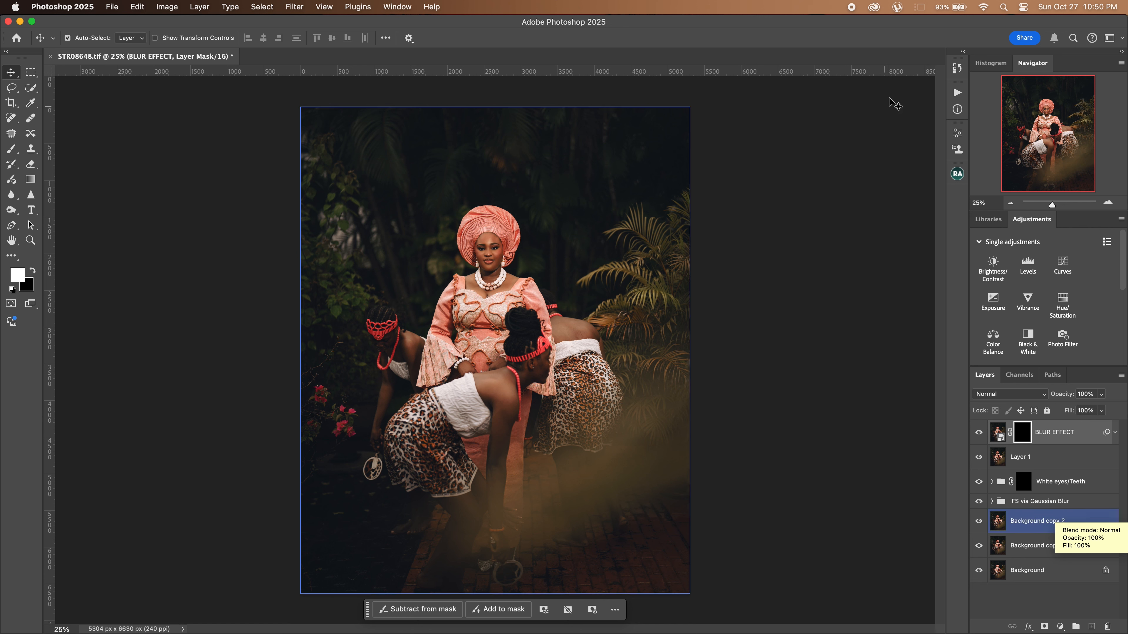
- Paint white with a large soft brush on the BLUR EFFECT mask over the kneeling attendant beside the red flowers
left_click(12, 150)
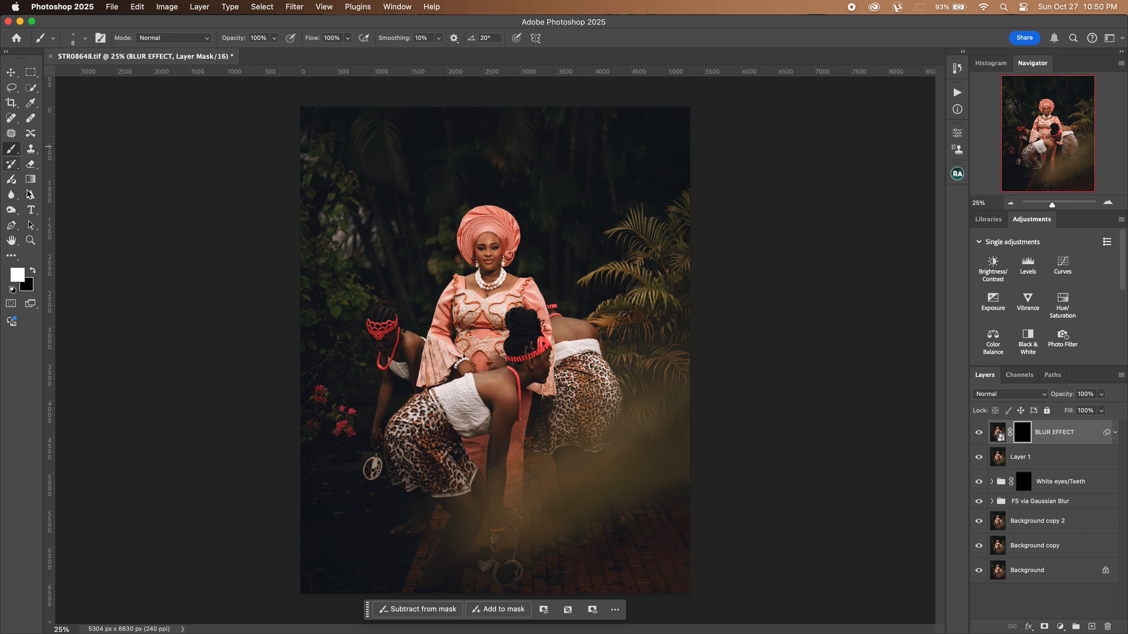
left_click(33, 270)
key("bracketright")
key("bracketright")
key("bracketright")
key("bracketright")
key("bracketright")
key("bracketright")
key("bracketright")
key("bracketright")
key("bracketright")
key("bracketright")
key("bracketright")
key("bracketright")
key("bracketright")
key("bracketright")
key("bracketright")
key("bracketright")
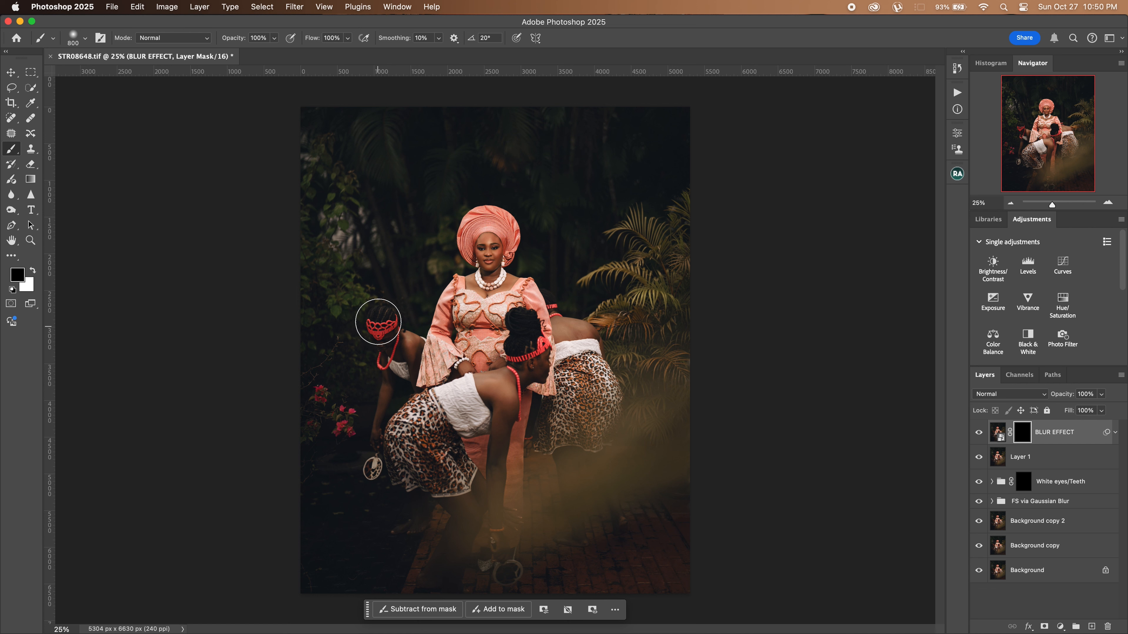
key("bracketleft")
key("bracketleft")
left_click(32, 273)
key("bracketright")
mouse_move(376, 323)
left_mouse_down()
mouse_move(392, 417)
mouse_move(381, 432)
mouse_move(418, 457)
mouse_move(385, 466)
left_mouse_up()
- Reveal the motion blur over the front attendant's body and legs by painting white on the BLUR EFFECT mask
key("bracketright")
mouse_move(475, 480)
left_mouse_down()
mouse_move(443, 479)
mouse_move(476, 493)
mouse_move(503, 542)
mouse_move(486, 569)
mouse_move(440, 571)
mouse_move(475, 523)
mouse_move(446, 416)
mouse_move(428, 413)
mouse_move(506, 404)
mouse_move(491, 401)
mouse_move(527, 367)
mouse_move(528, 331)
mouse_move(528, 372)
mouse_move(496, 458)
mouse_move(496, 433)
mouse_move(493, 481)
left_mouse_up()
key("bracketleft")
key("bracketright")
key("bracketleft")
key("bracketleft")
key("bracketleft")
key("bracketleft")
key("bracketleft")
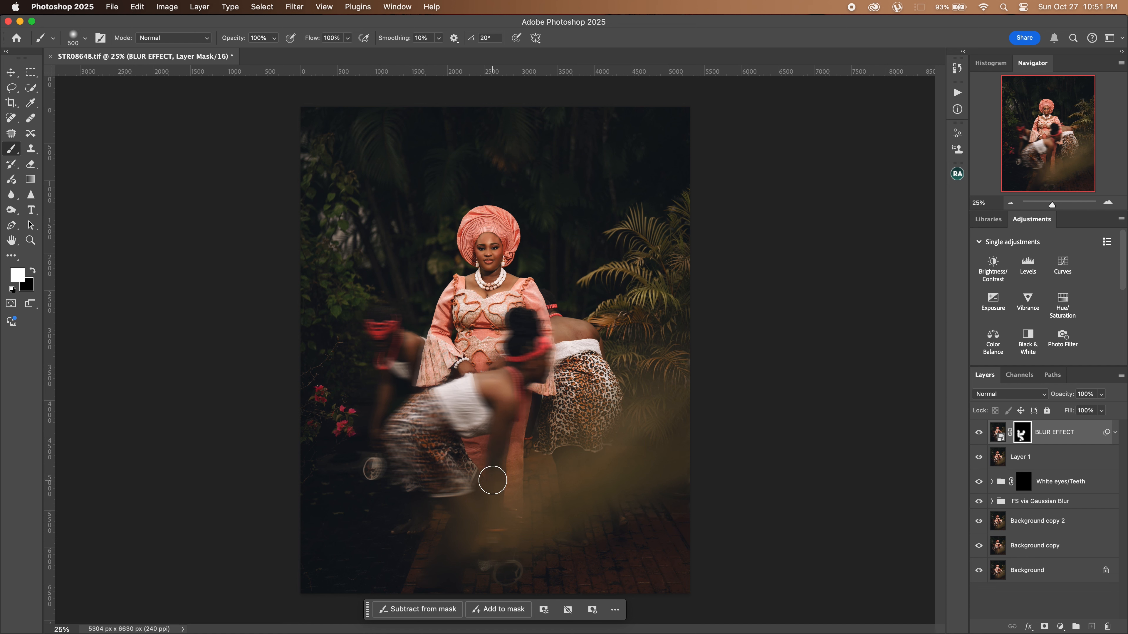
- Paint white with an 800 px soft brush on the mask over the leopard-print skirt of the attendant near the palm
key("bracketright")
key("bracketright")
key("bracketright")
left_click_drag(559, 423, 556, 427)
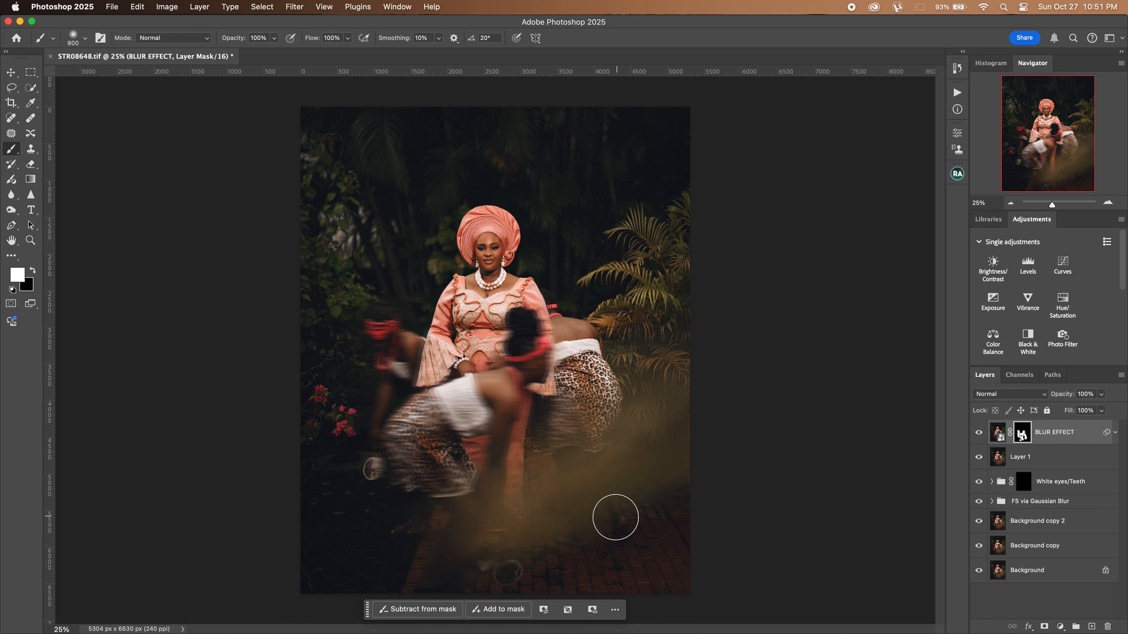
mouse_move(604, 450)
left_mouse_down()
mouse_move(599, 377)
mouse_move(599, 419)
mouse_move(608, 390)
left_mouse_up()
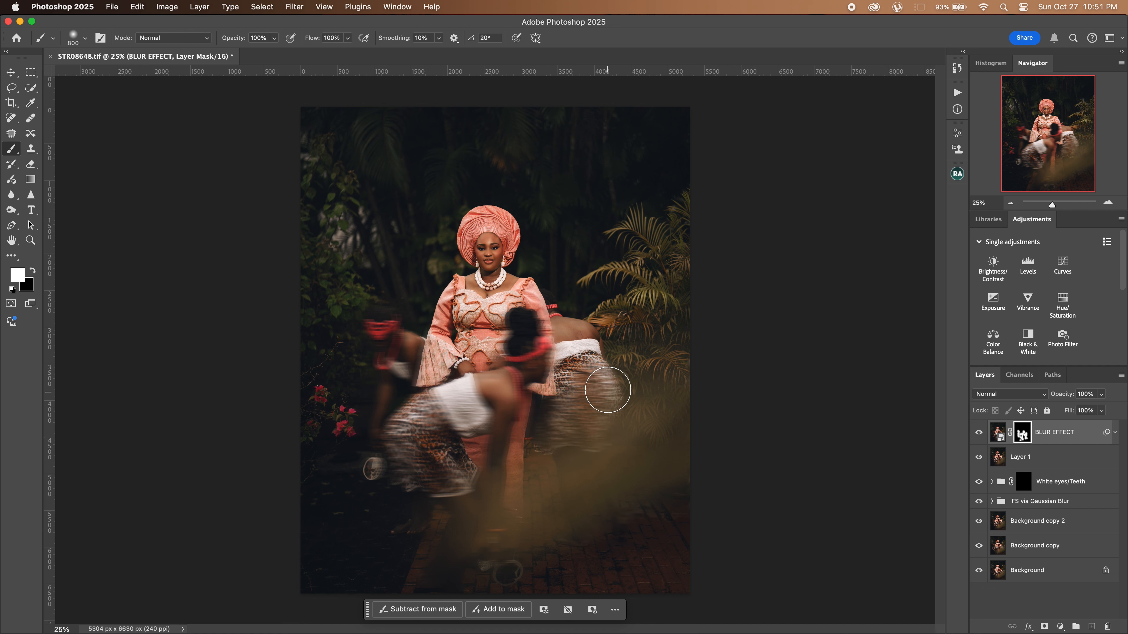
- Reveal the blur on that attendant's white waistband and back with progressively smaller white brush strokes on the mask
key("bracketleft")
left_click(575, 352)
key("bracketleft")
key("bracketleft")
key("bracketleft")
left_click(595, 348)
key("bracketleft")
key("bracketleft")
key("bracketleft")
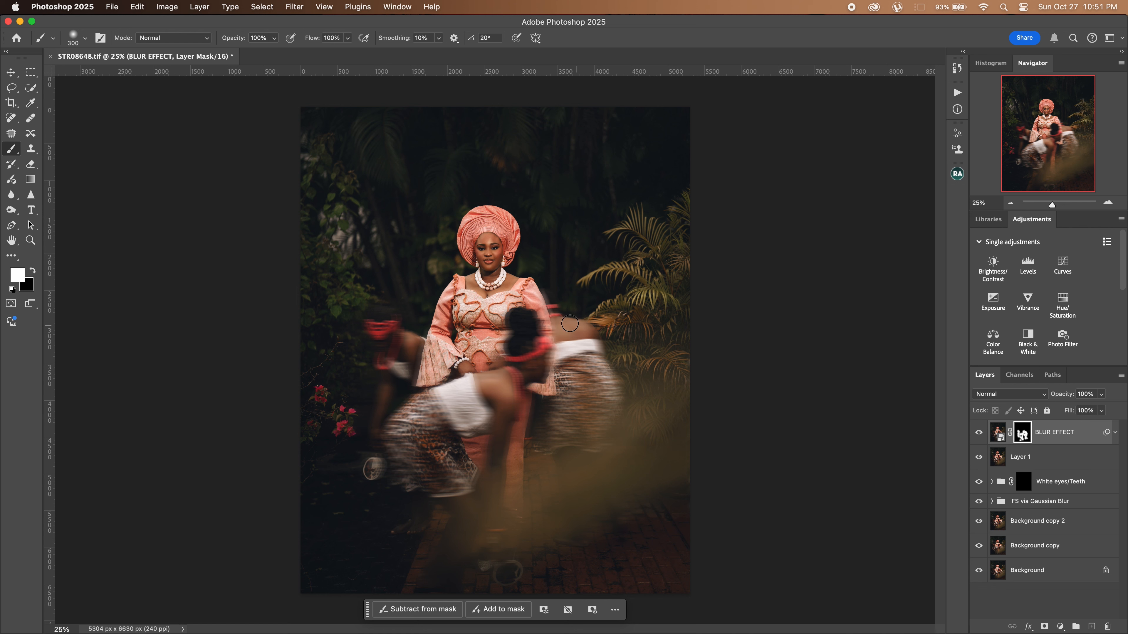
- Extend the motion blur over the front attendant's skirt by painting white on the mask with a larger brush
key("bracketright")
key("bracketright")
key("bracketright")
mouse_move(429, 437)
left_mouse_down()
mouse_move(432, 440)
mouse_move(455, 482)
left_mouse_up()
- Paint black on the mask with small soft brushes to restore the central woman's dress around the front attendant's head
key("bracketleft")
left_click(32, 271)
key("bracketright")
key("bracketright")
key("bracketleft")
key("bracketleft")
key("bracketleft")
key("bracketleft")
key("bracketright")
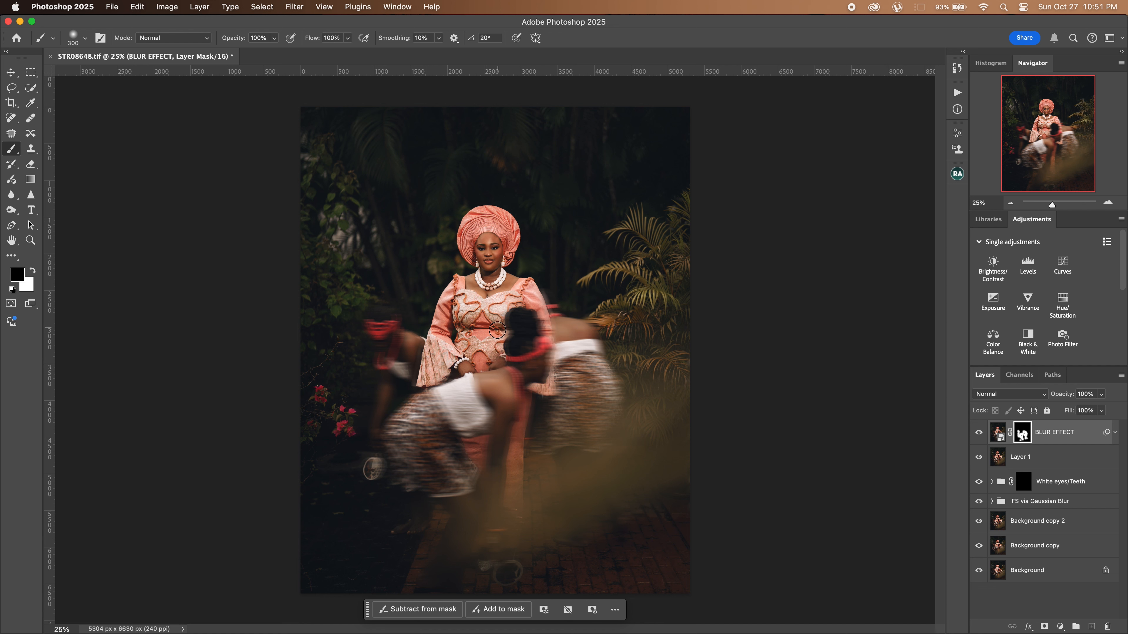
key("bracketleft")
key("bracketleft")
key("bracketleft")
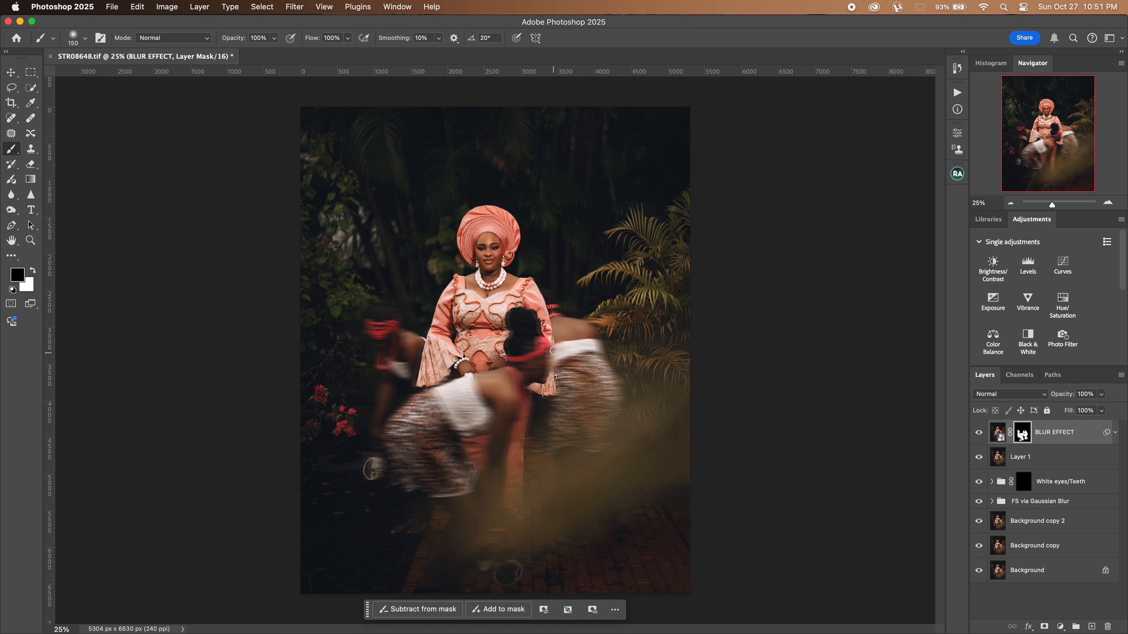
- Refine the blur's edges around the central woman and attendants with alternating white and black strokes on the mask
left_click(33, 271)
key("bracketright")
key("bracketright")
key("bracketright")
left_click(33, 271)
key("bracketleft")
key("bracketleft")
key("bracketleft")
key("bracketright")
key("bracketright")
key("bracketright")
key("bracketright")
key("bracketleft")
key("bracketleft")
key("bracketright")
key("bracketright")
key("bracketleft")
key("bracketleft")
key("bracketright")
key("bracketright")
key("bracketleft")
key("bracketleft")
key("bracketright")
key("bracketright")
key("bracketright")
key("bracketright")
key("bracketright")
key("bracketleft")
key("bracketleft")
key("bracketleft")
key("bracketleft")
left_click(34, 270)
key("bracketright")
key("bracketright")
key("bracketright")
key("bracketright")
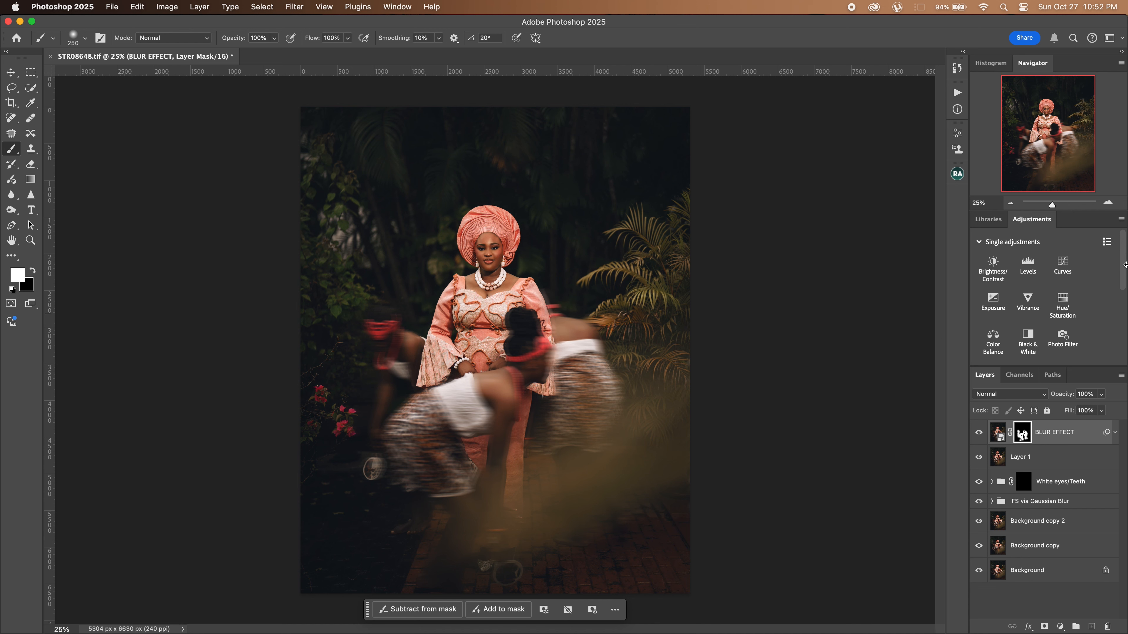
- Reopen the BLUR EFFECT layer's Motion Blur smart filter and set its distance to 154 pixels
left_click(1011, 203)
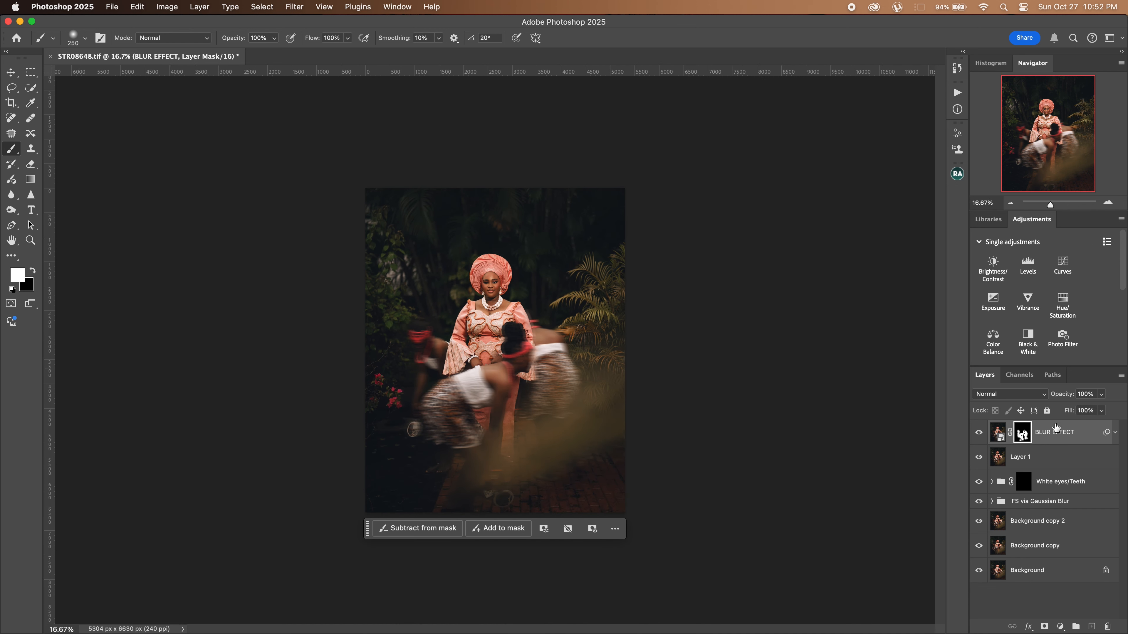
left_click(1114, 434)
double_click(1037, 474)
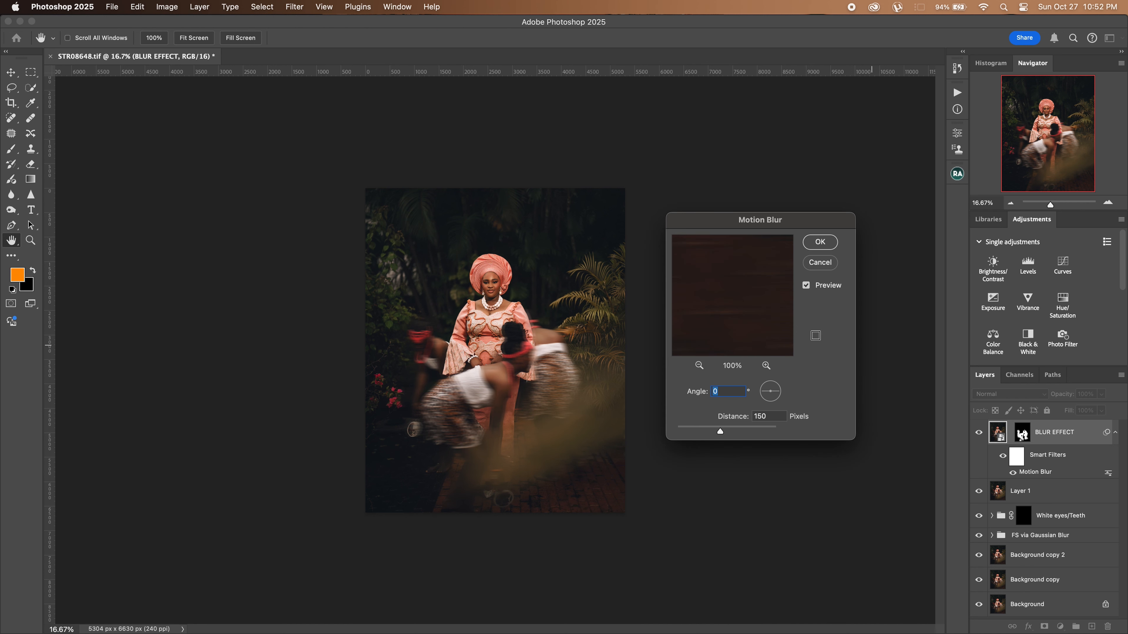
left_click_drag(720, 433, 723, 430)
left_click(820, 242)
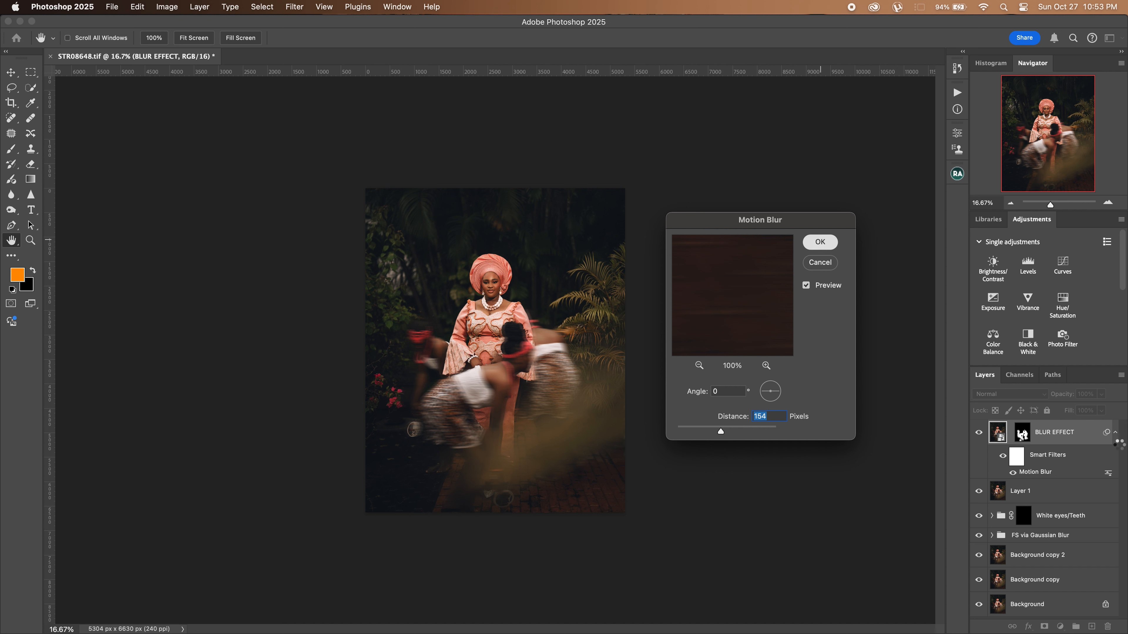
left_click(1115, 440)
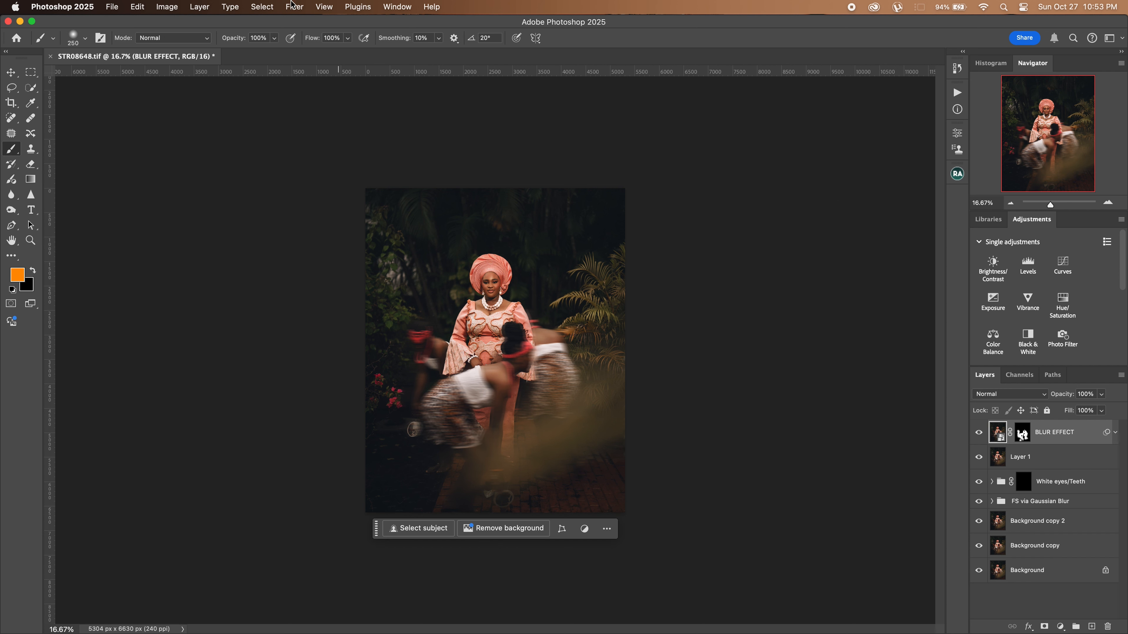
- Duplicate the BLUR EFFECT layer and remove the copy's layer mask, filter mask and smart filters
left_click_drag(1079, 442, 1091, 627)
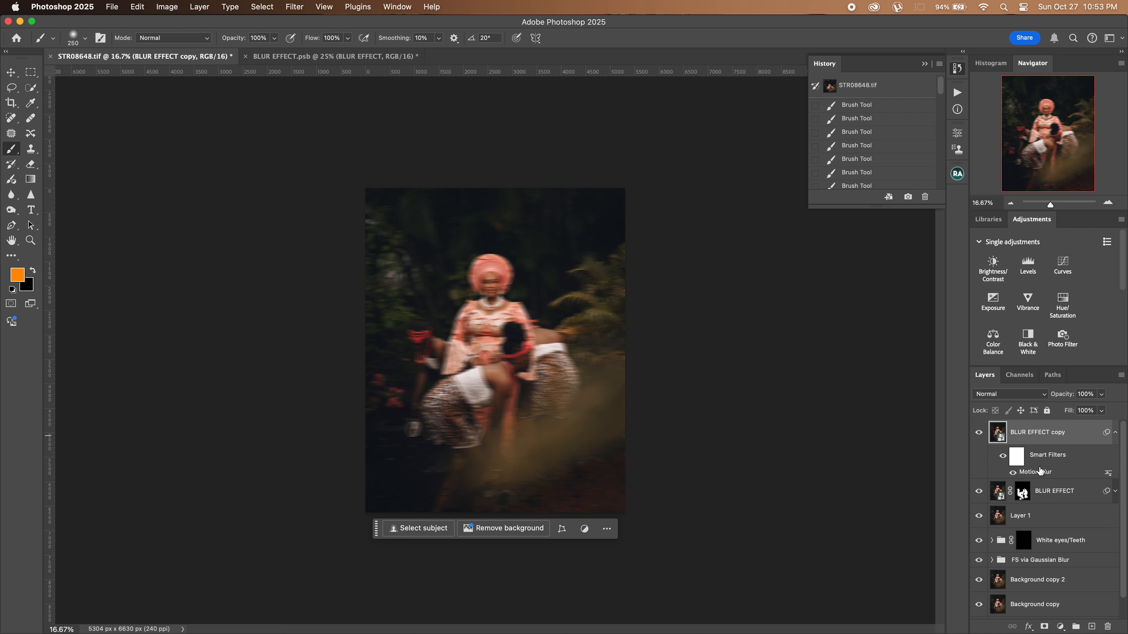
right_click(1036, 470)
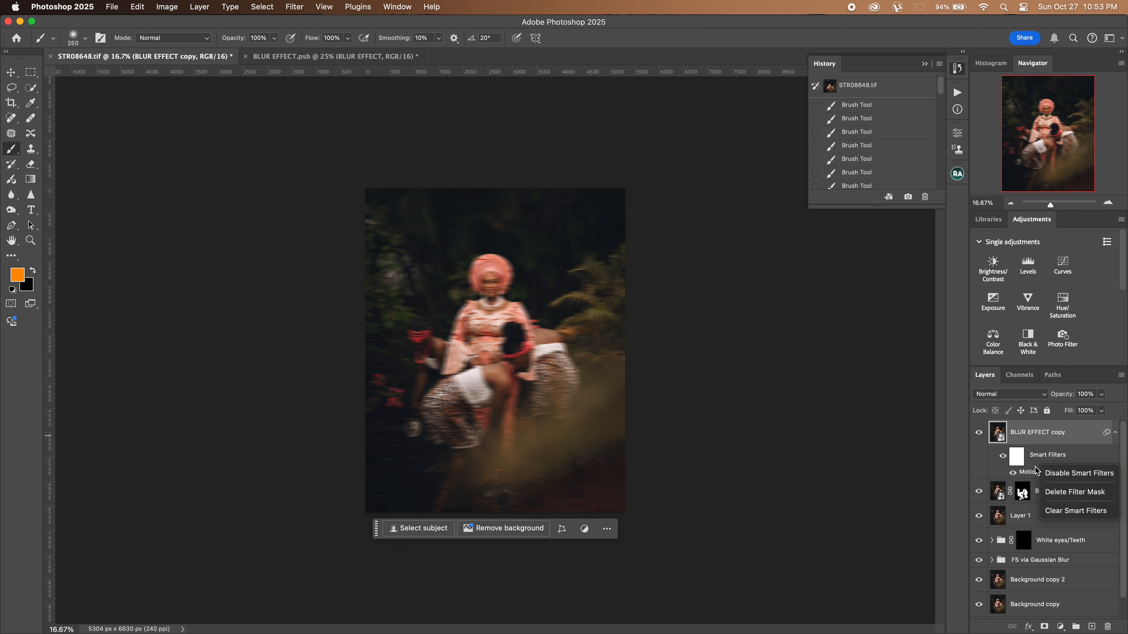
left_click(1079, 493)
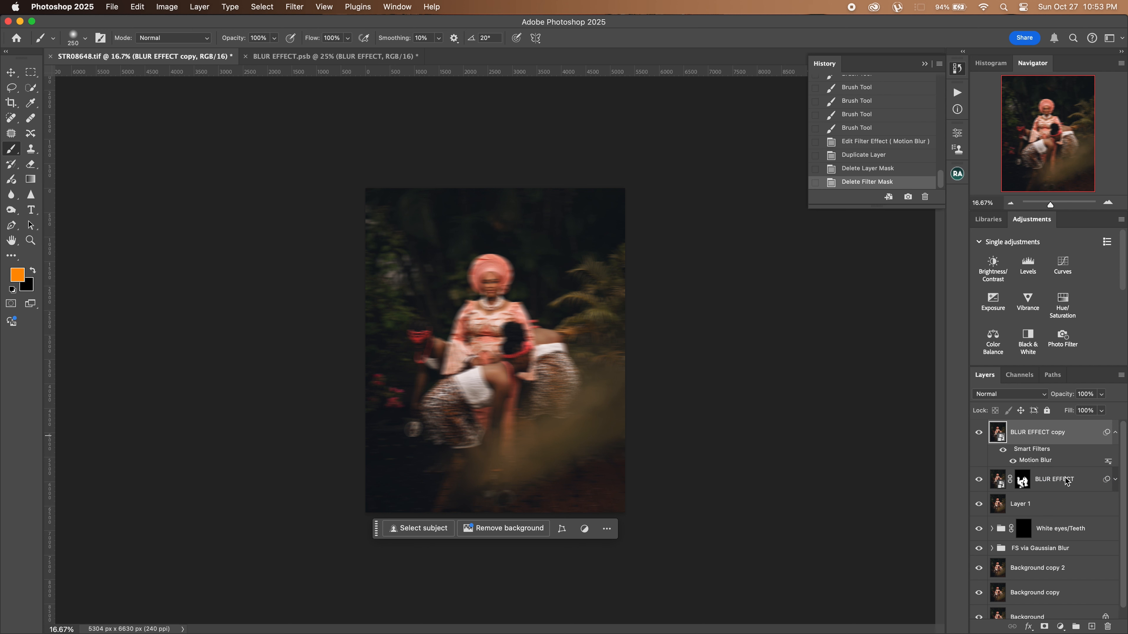
right_click(1028, 452)
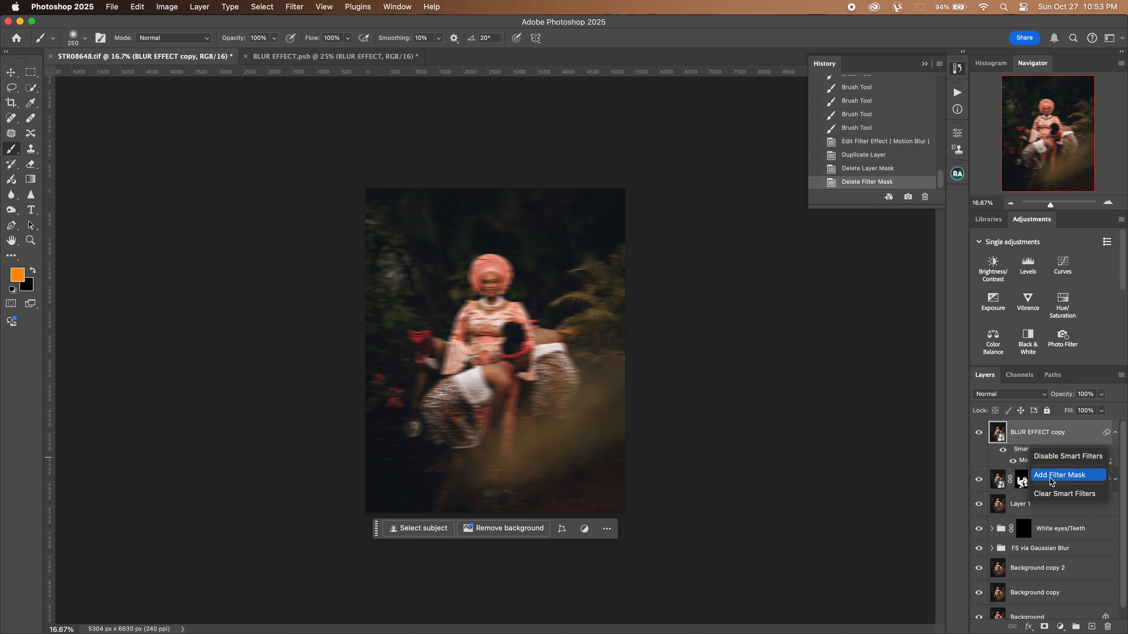
left_click(1076, 425)
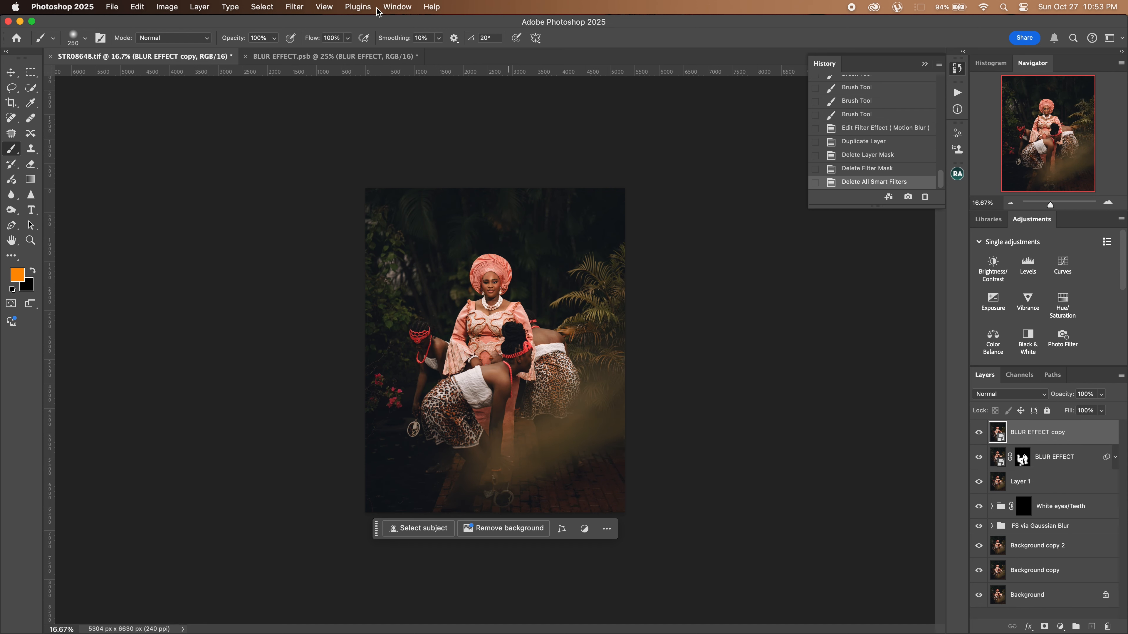
- Try a Gaussian Blur with a 10.1-pixel radius on the copied layer, clipped to the BLUR EFFECT layer
left_click(294, 6)
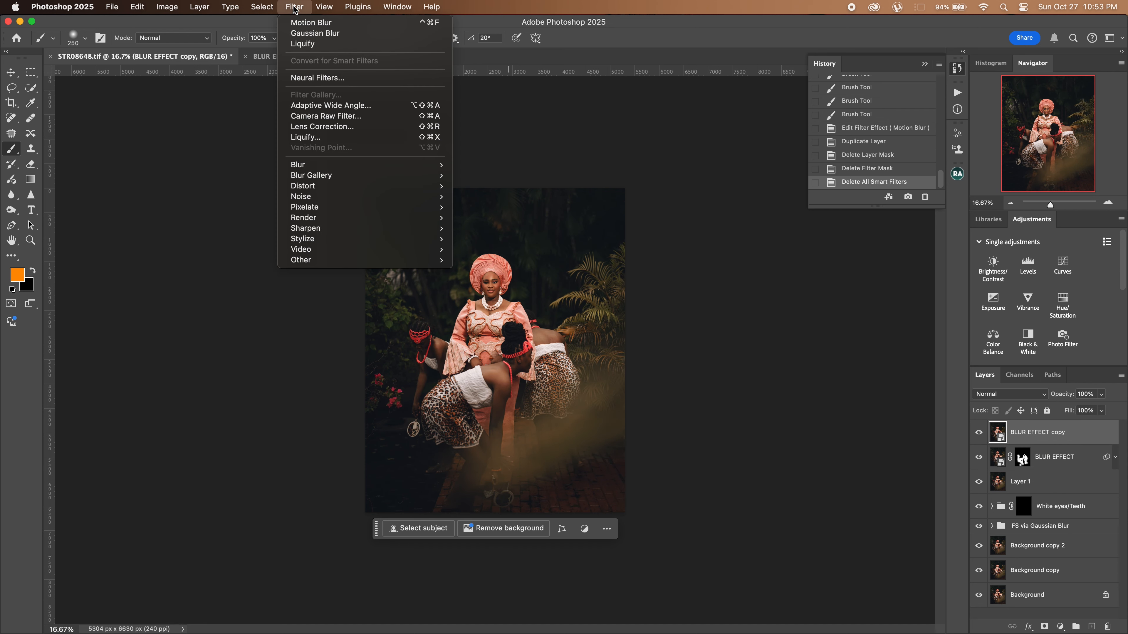
mouse_move(368, 166)
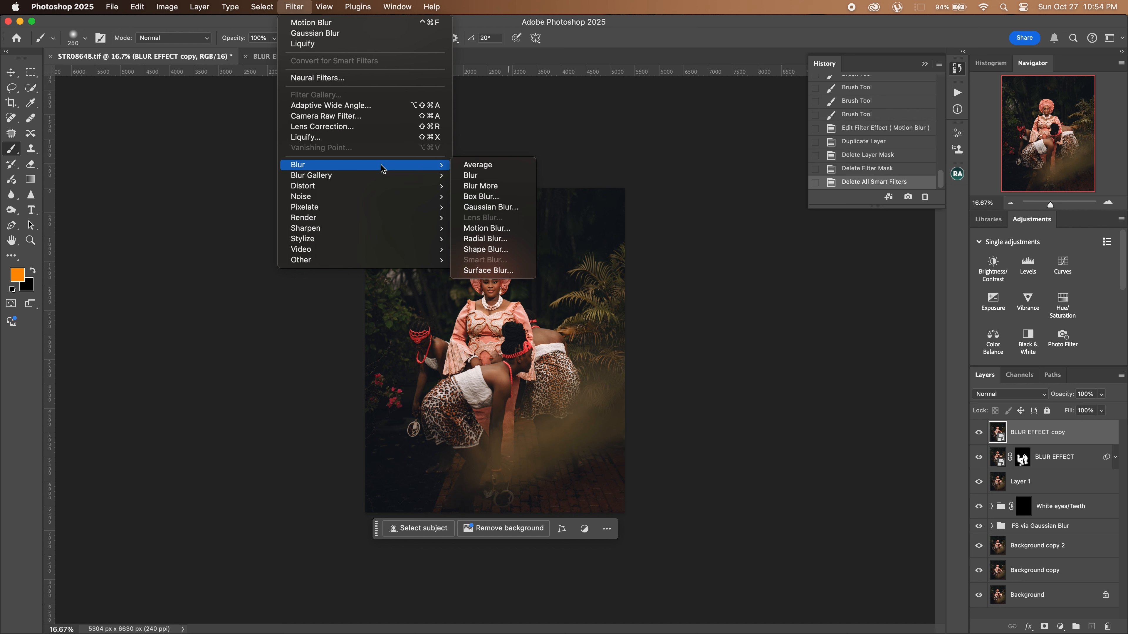
left_click(491, 207)
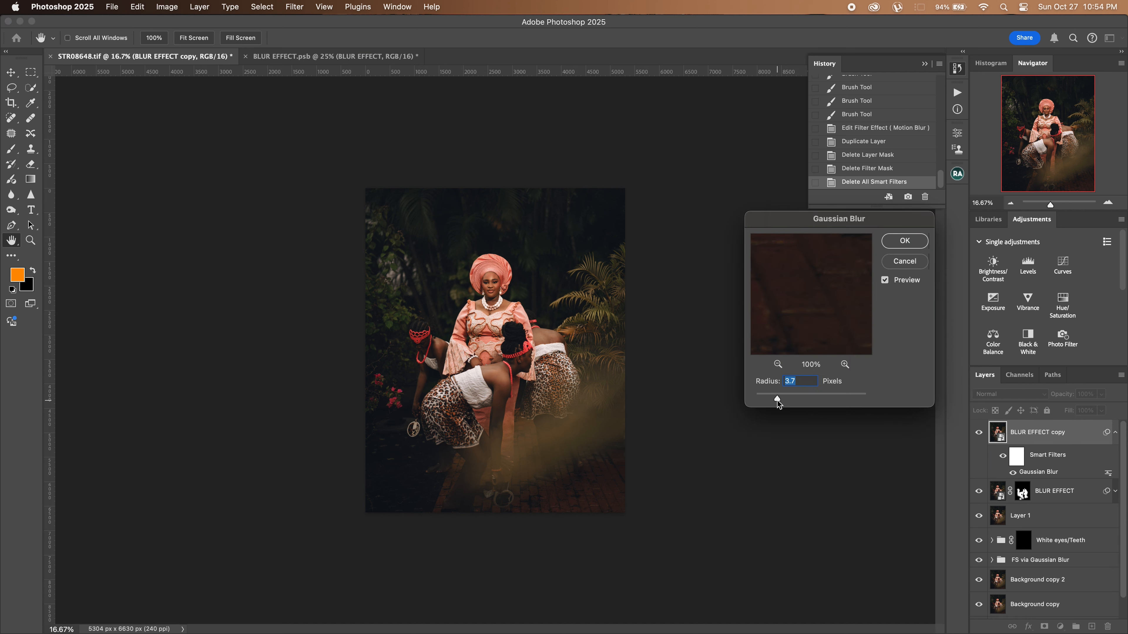
left_click_drag(792, 398, 800, 398)
left_click(908, 244)
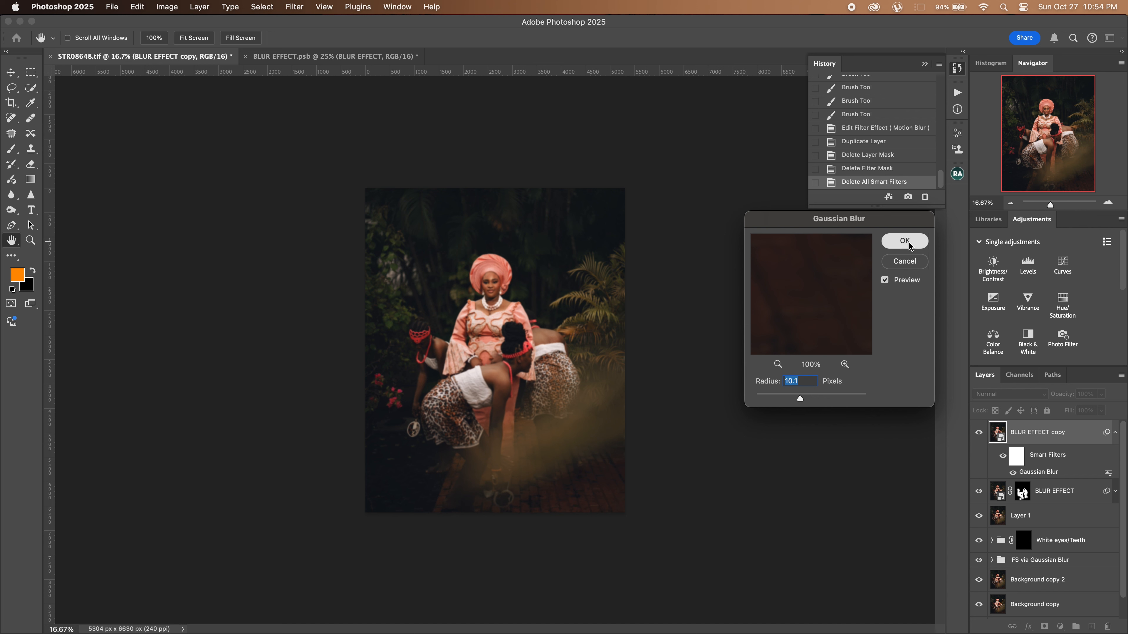
left_click(1115, 434)
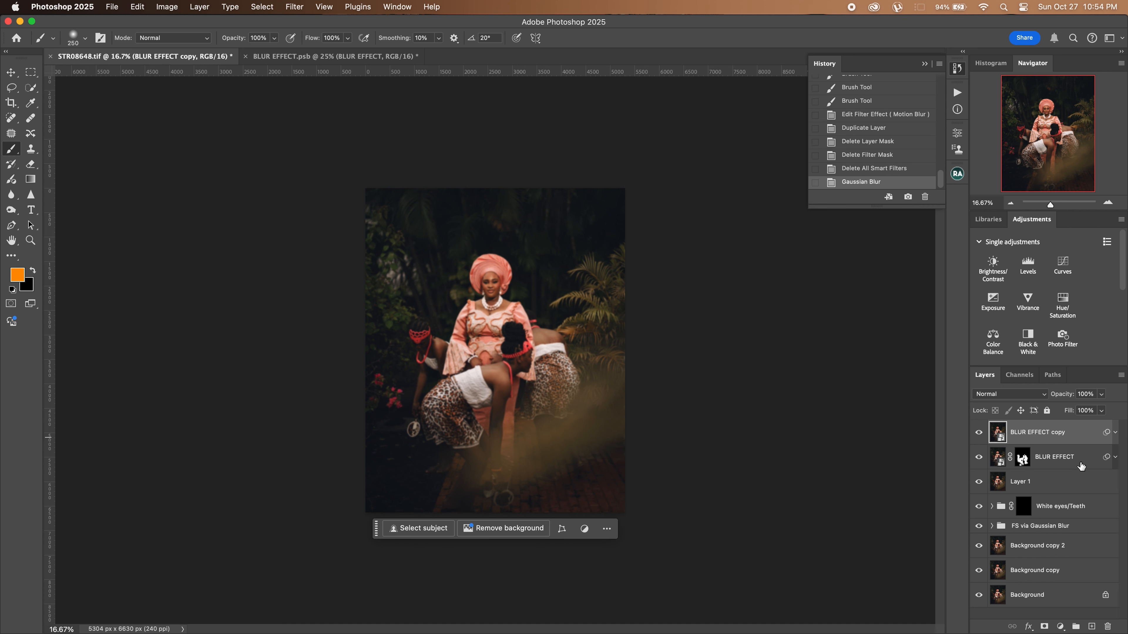
left_click(1054, 443, "alt")
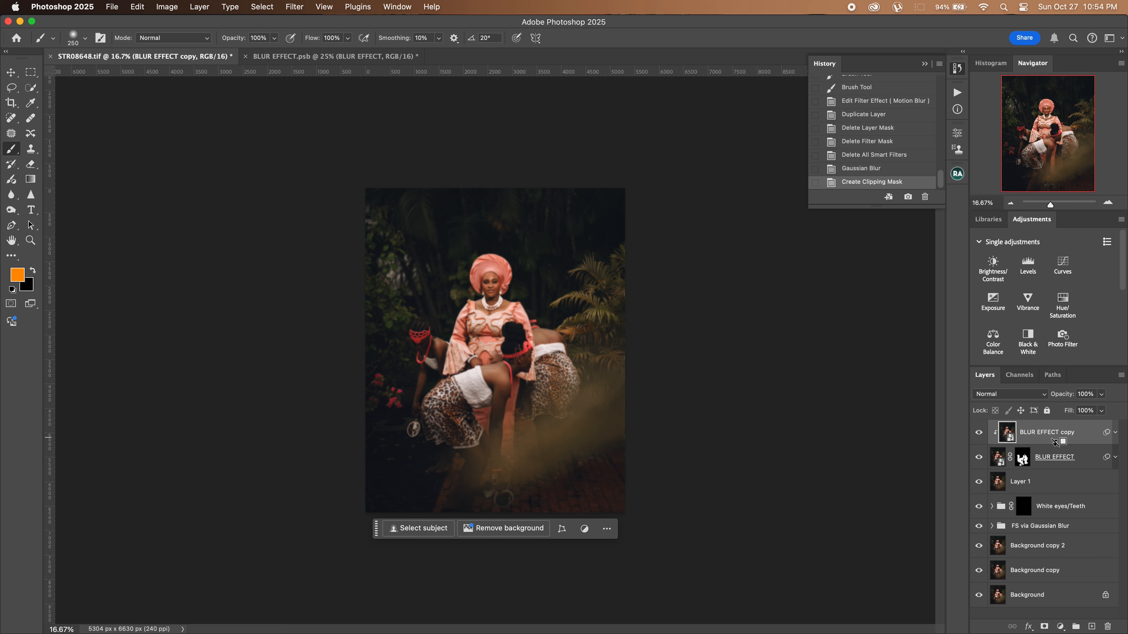
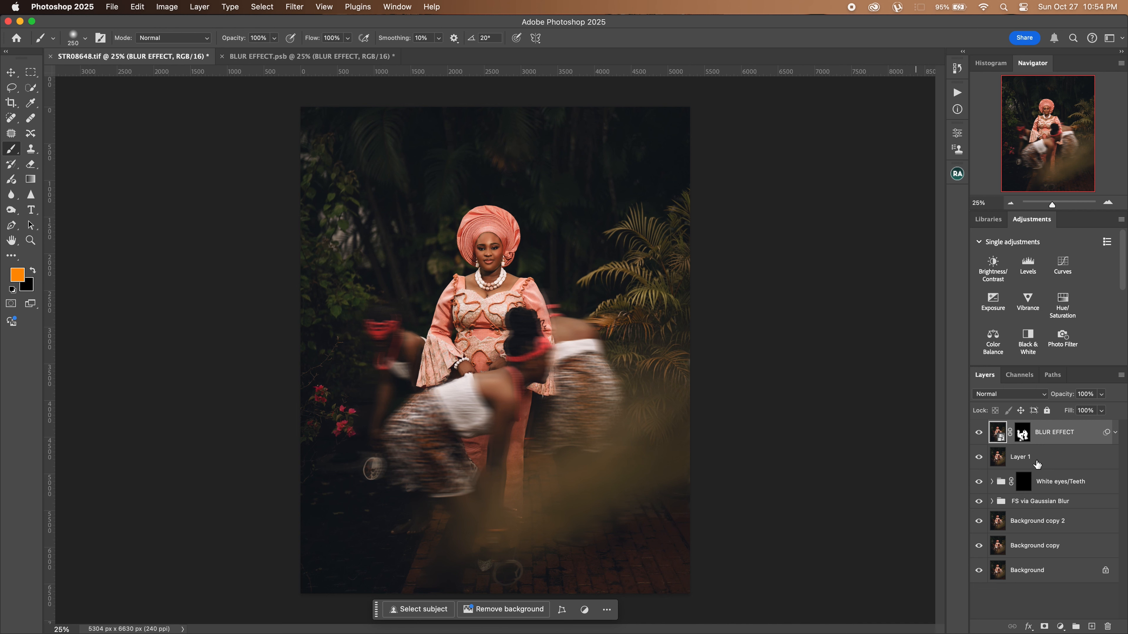
- Add a new layer and paint an orange glow in the photo's upper-left area with a 5000 px soft brush
left_click(1091, 626)
left_click(1010, 202)
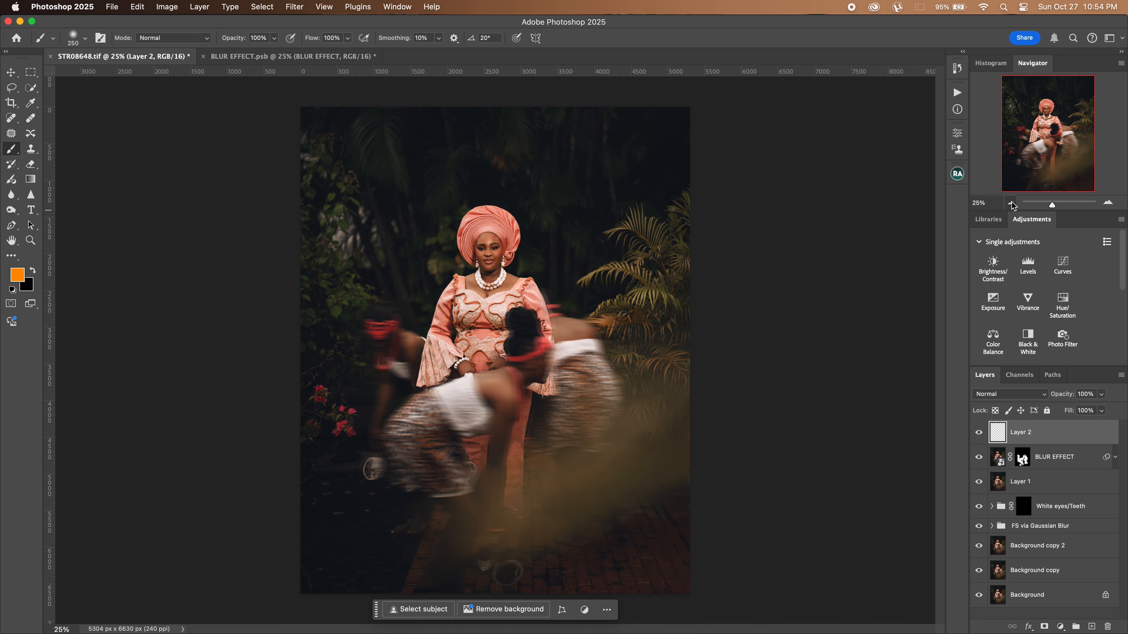
right_click(440, 299)
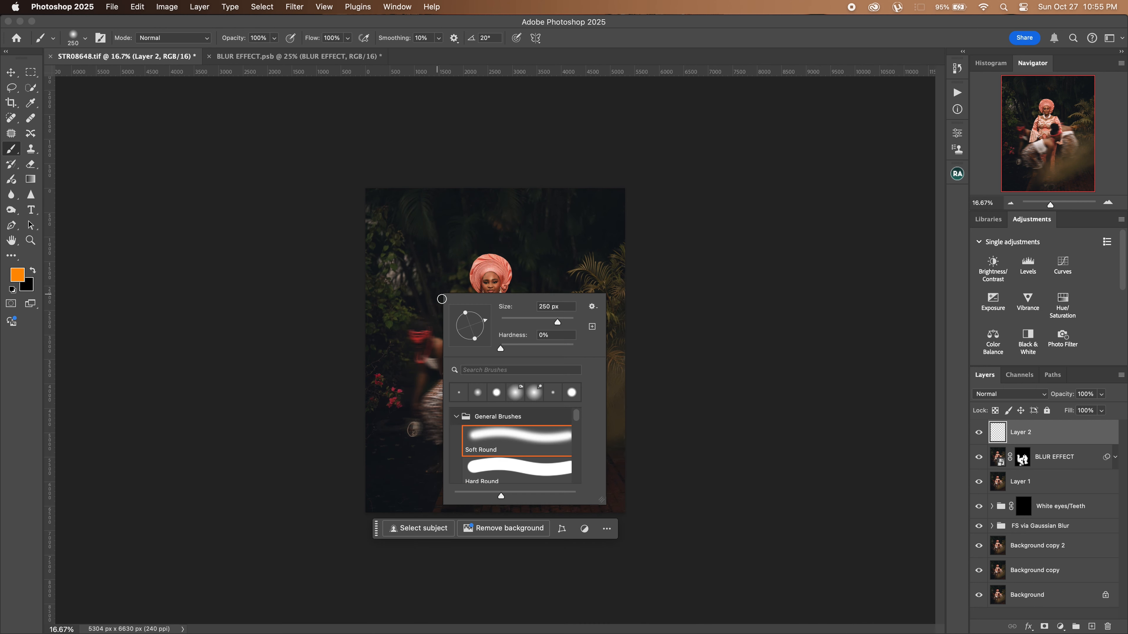
left_click_drag(557, 322, 758, 312)
key("Return")
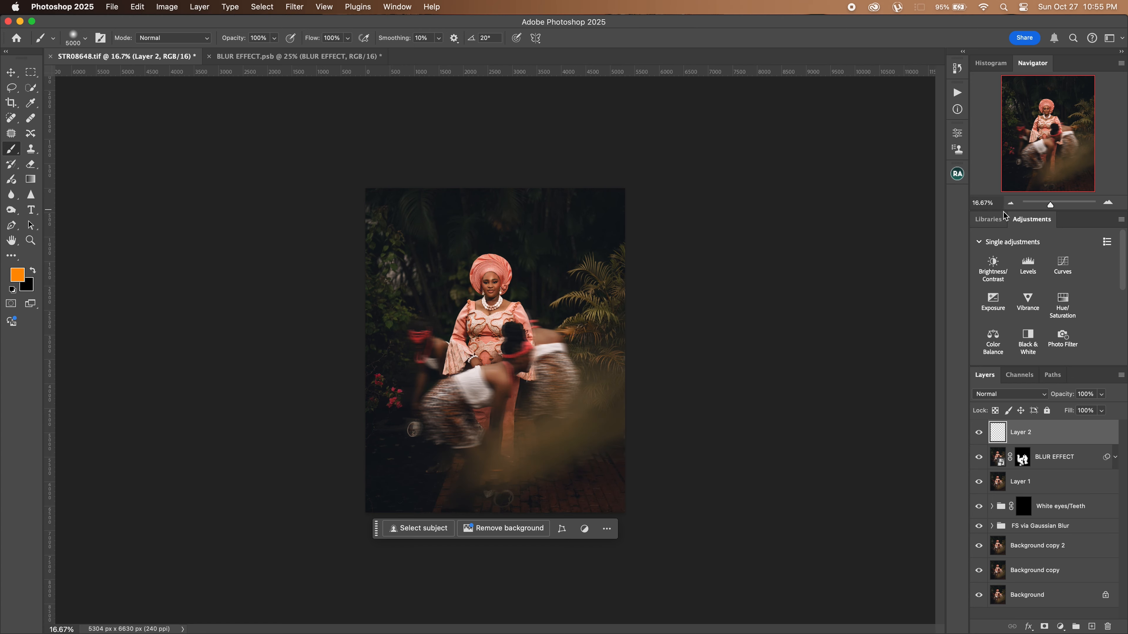
left_click_drag(1021, 202, 1014, 205)
left_click(1052, 203)
left_click(1107, 202)
left_click(1010, 203)
left_click(1009, 202)
left_click(1009, 203)
left_click(1009, 203)
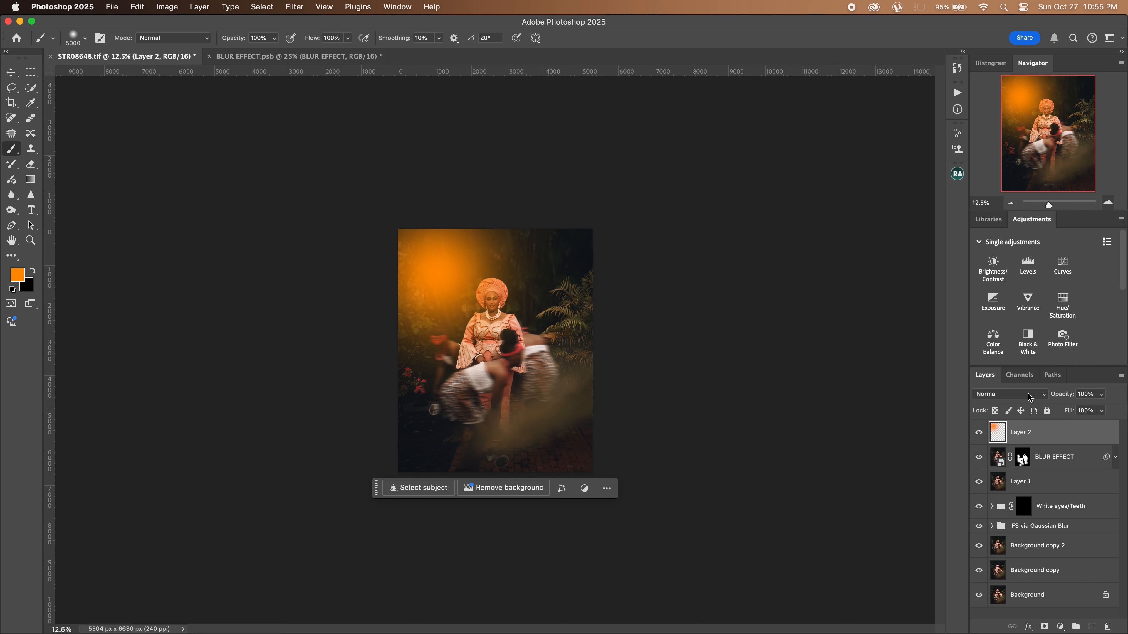
- Set the orange glow layer's blend mode to Screen and its opacity to 5%, and compare with it hidden
left_click(1029, 394)
left_click(997, 496)
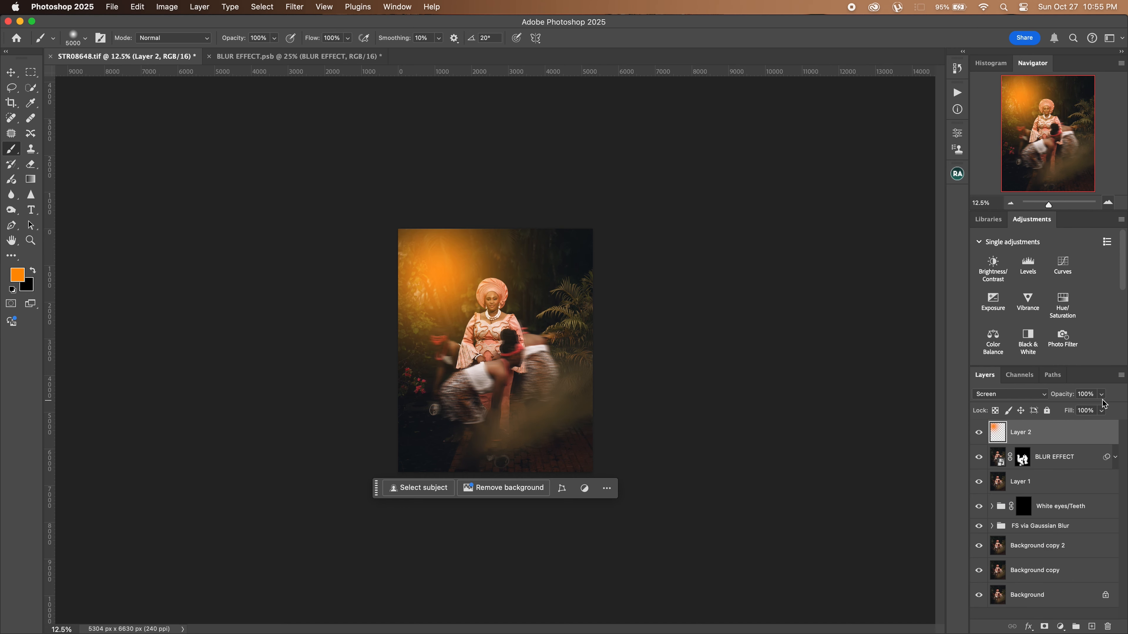
left_click(1102, 395)
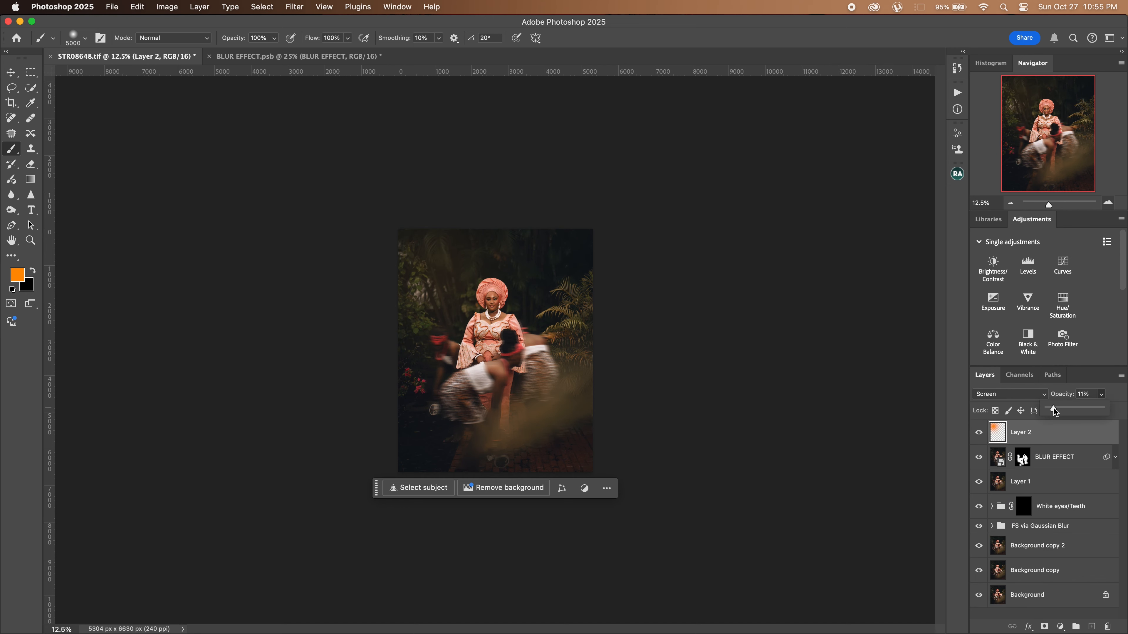
left_click(1069, 399)
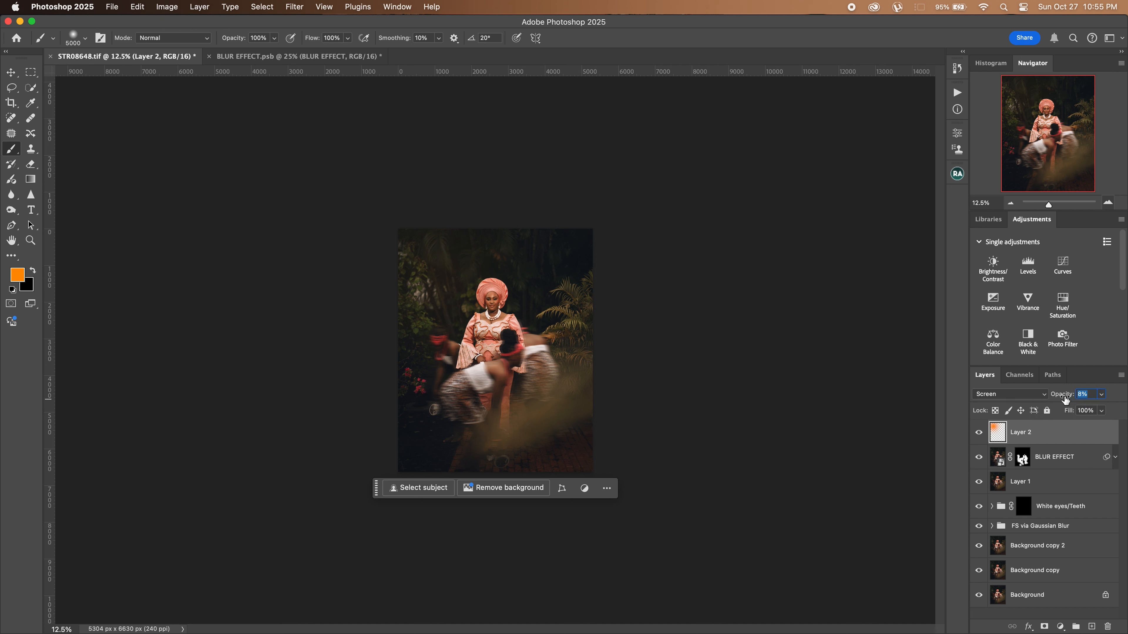
left_click(1057, 398)
left_click(978, 434)
left_click(978, 434)
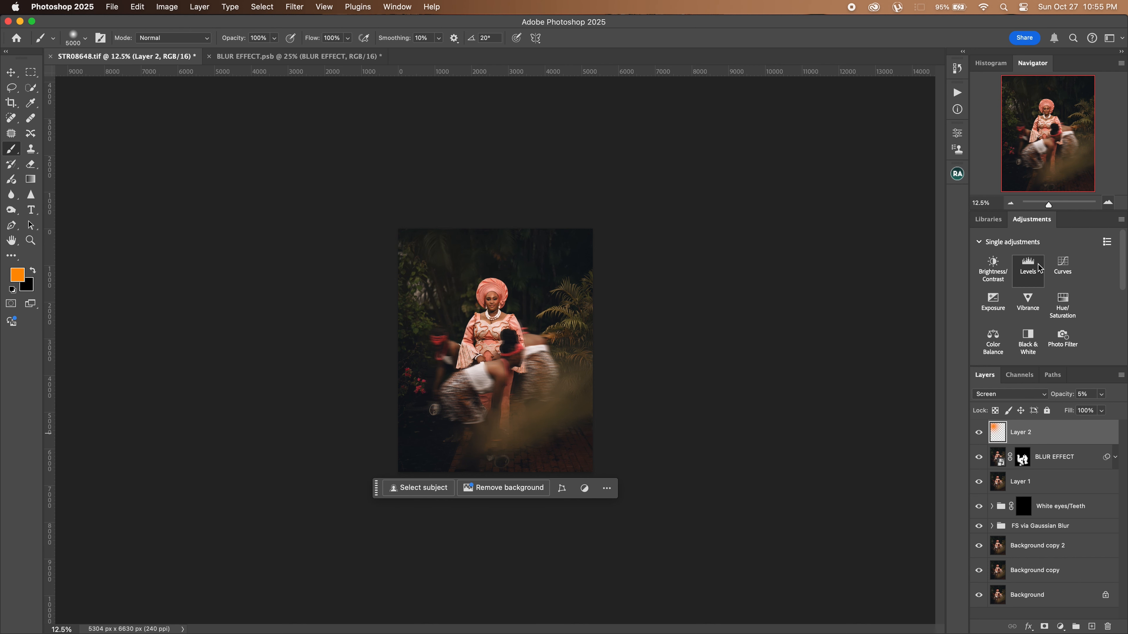
- Add a Levels adjustment layer with black input 4 and white input 252, and compare the image before and after
left_click(1028, 266)
key("super+equal")
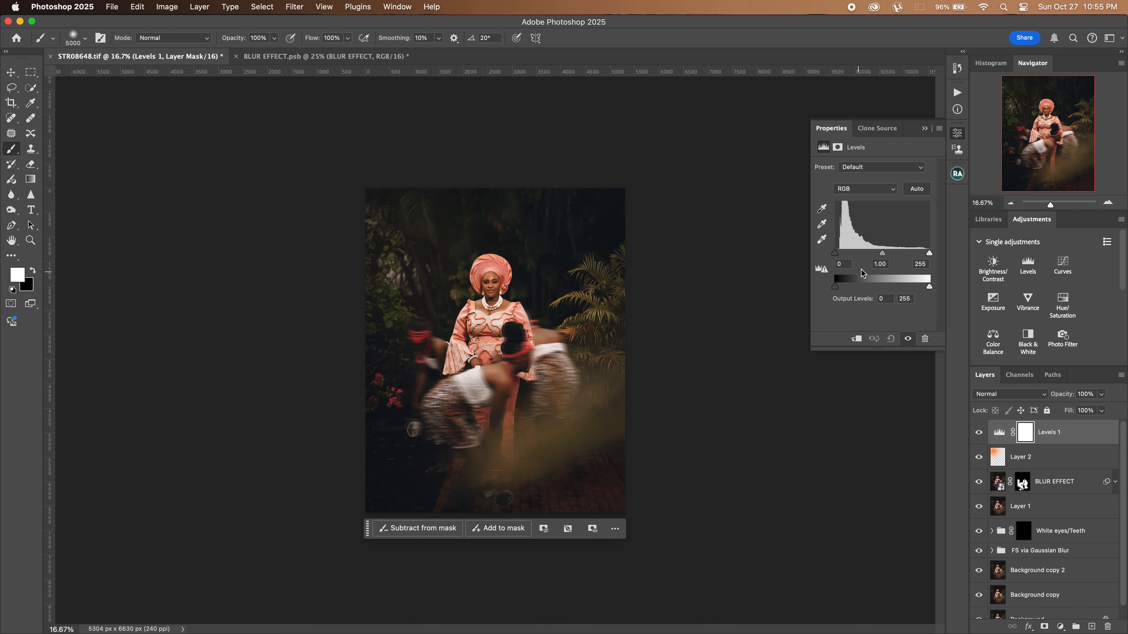
left_click_drag(834, 253, 840, 256)
left_click(923, 264)
key("Down")
left_click(907, 339)
left_click(907, 339)
left_click(907, 338)
left_click(908, 339)
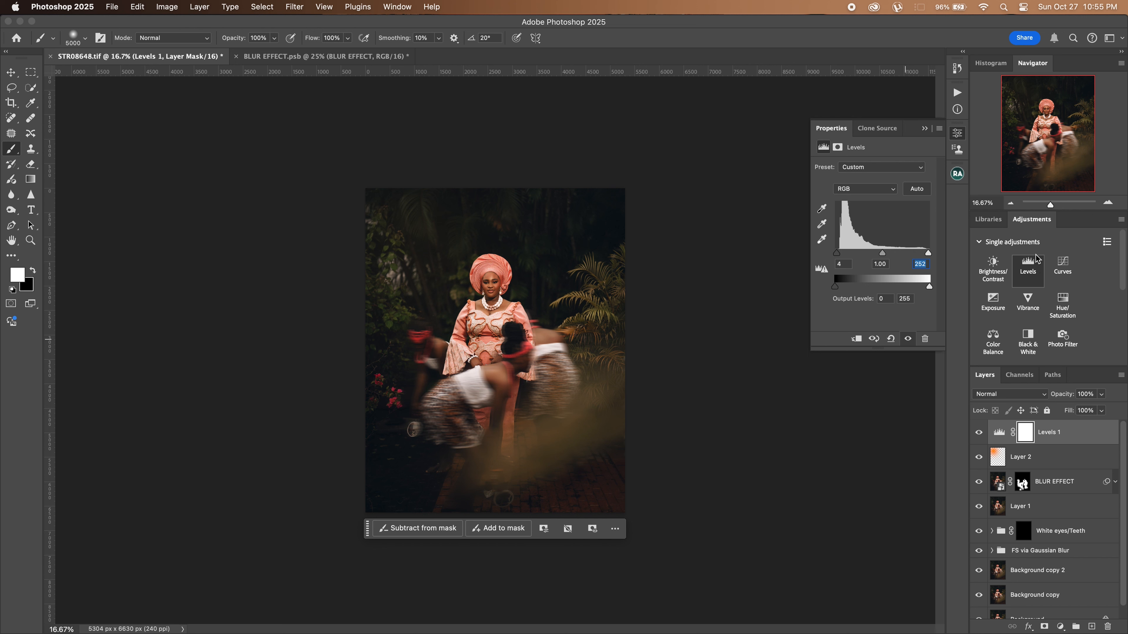
- Run the blur edges action on the portrait
left_click(956, 91)
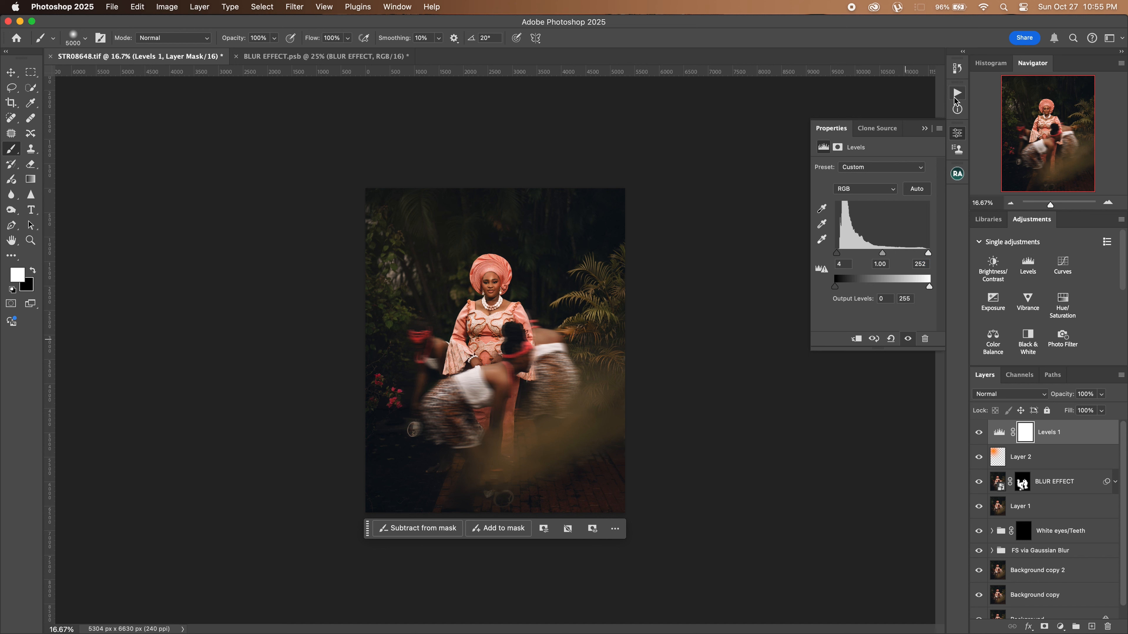
left_click(957, 93)
left_click(838, 381)
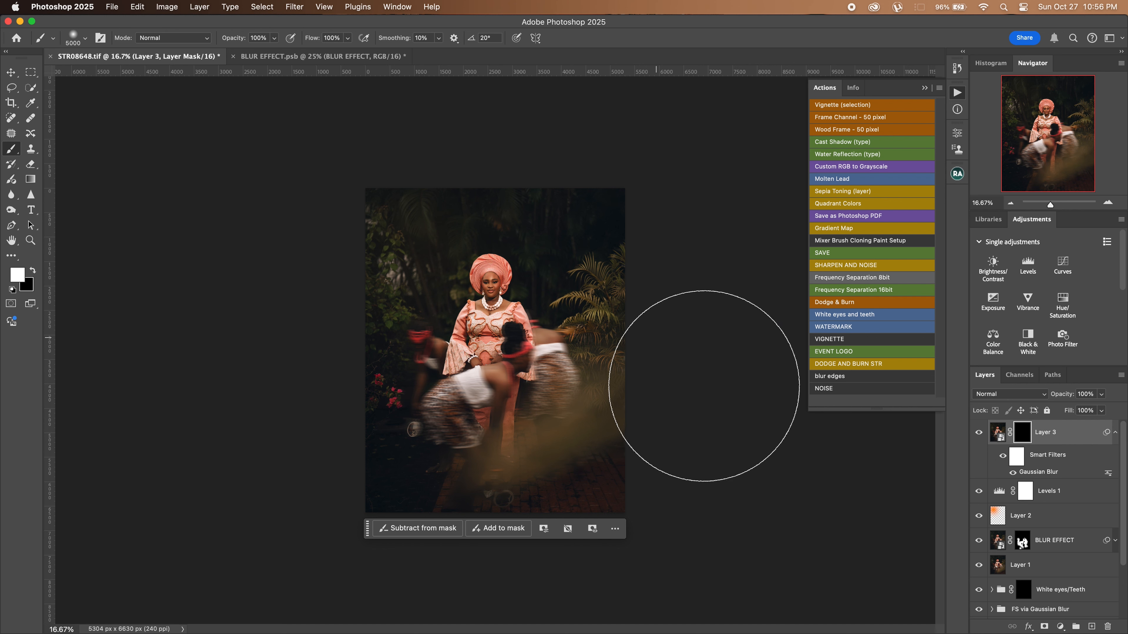
- Paint white on the blurred layer's mask along all edges of the photo with a soft brush reduced to about 2700 px
key("bracketleft")
key("bracketleft")
key("bracketleft")
key("bracketleft")
key("bracketleft")
key("bracketleft")
key("bracketleft")
key("bracketleft")
key("bracketleft")
key("bracketleft")
key("bracketleft")
key("bracketleft")
key("bracketleft")
key("bracketleft")
key("bracketleft")
key("bracketleft")
key("bracketleft")
key("bracketleft")
key("bracketleft")
key("bracketleft")
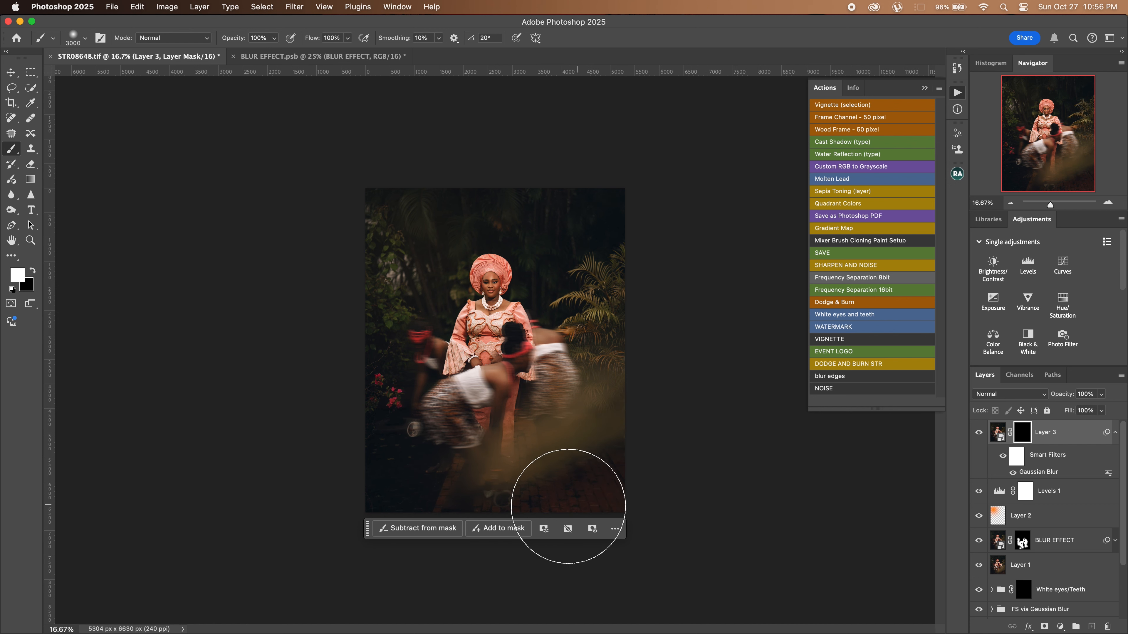
key("bracketleft")
key("bracketleft")
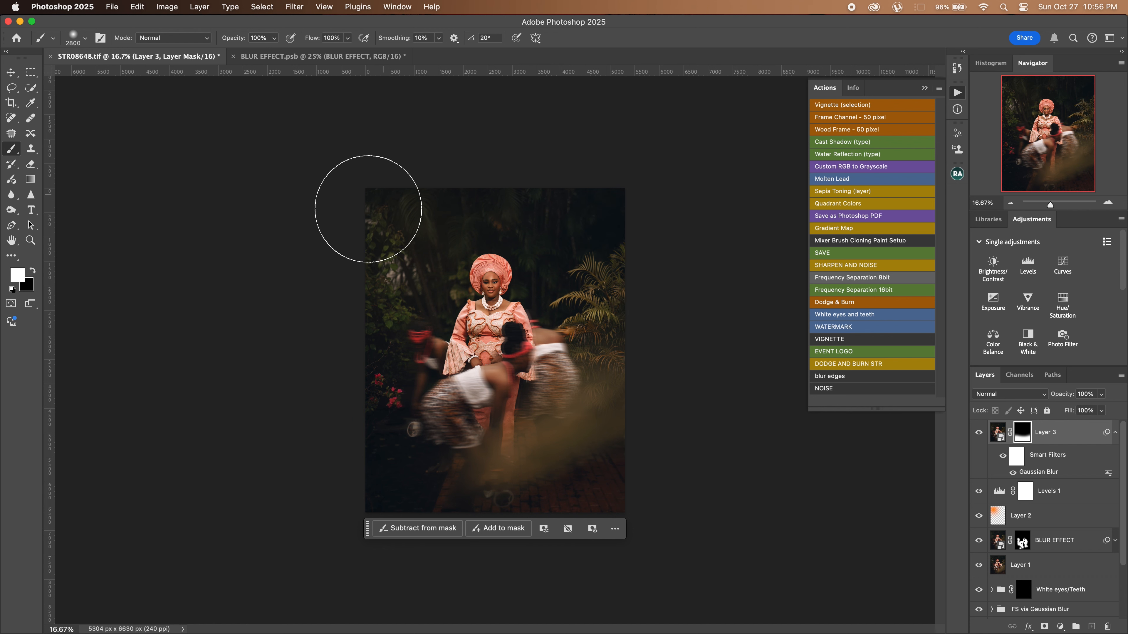
key("bracketleft")
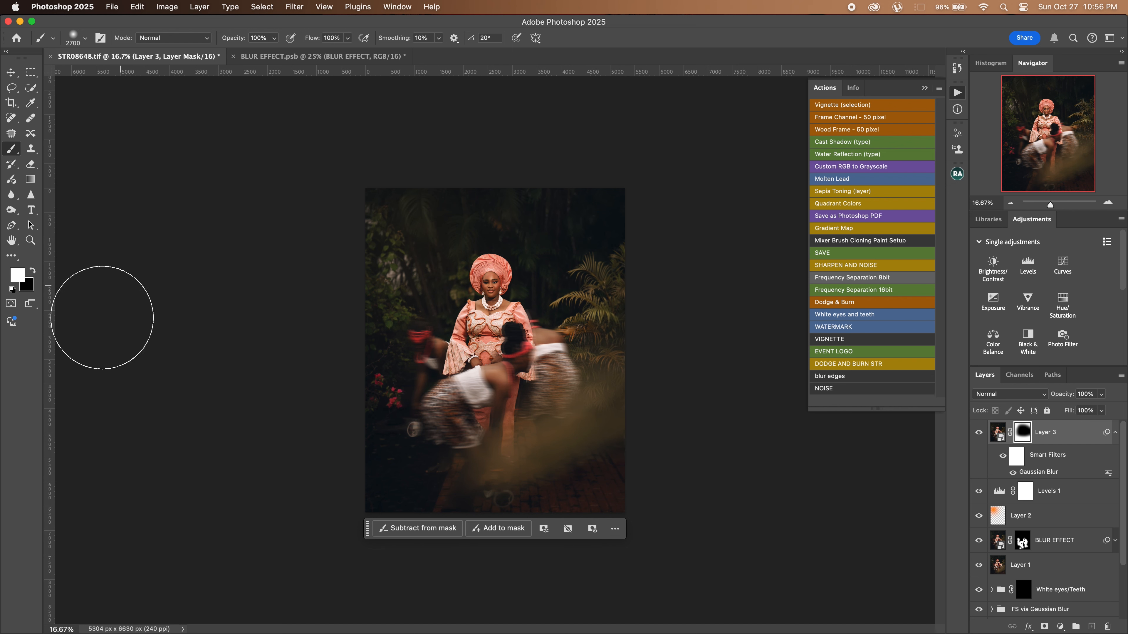
- Paint black on the blur mask around the seated woman with a 2300 to 2000 px brush, and compare with the blur layer hidden
left_click(33, 269)
key("bracketleft")
key("bracketleft")
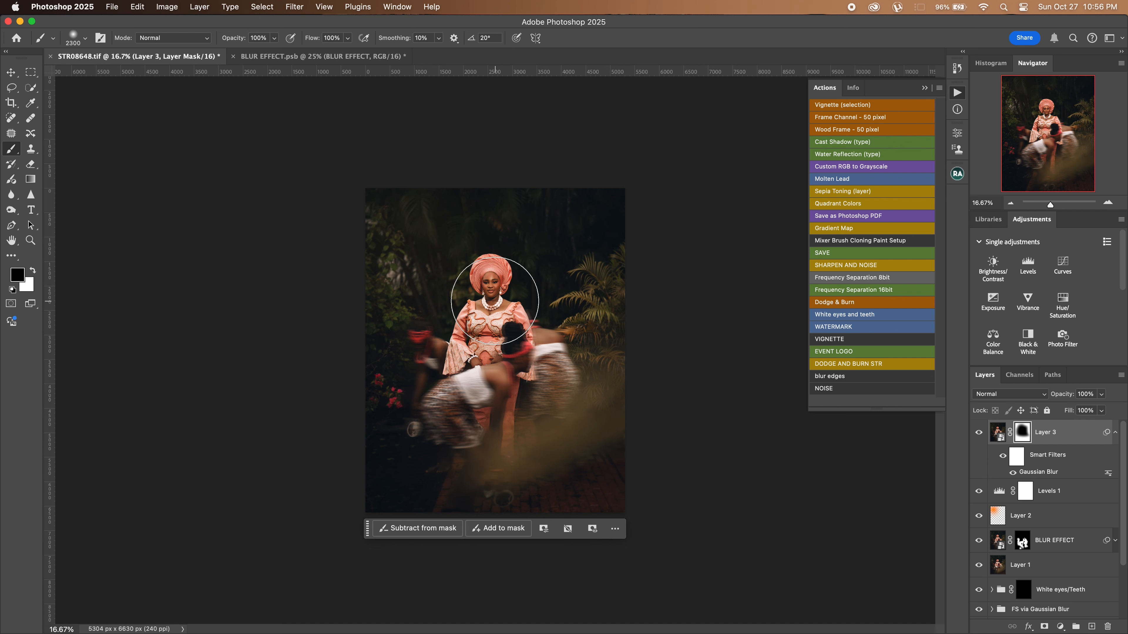
key("bracketleft")
key("bracketleft")
key("bracketleft")
key("bracketleft")
key("bracketleft")
left_click(979, 433)
left_click(978, 434)
left_click(978, 434)
left_click(978, 434)
- Add the logo with the EVENT LOGO action, scale it to 225.5%, and move it to the lower-right part of the photo
left_click(1108, 203)
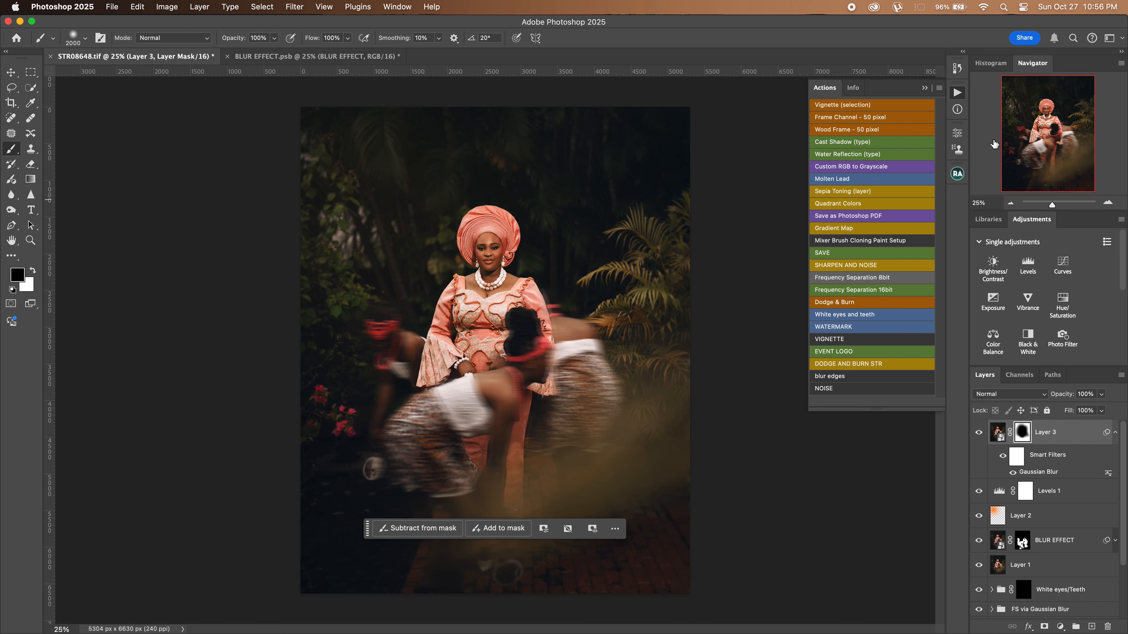
left_click(851, 351)
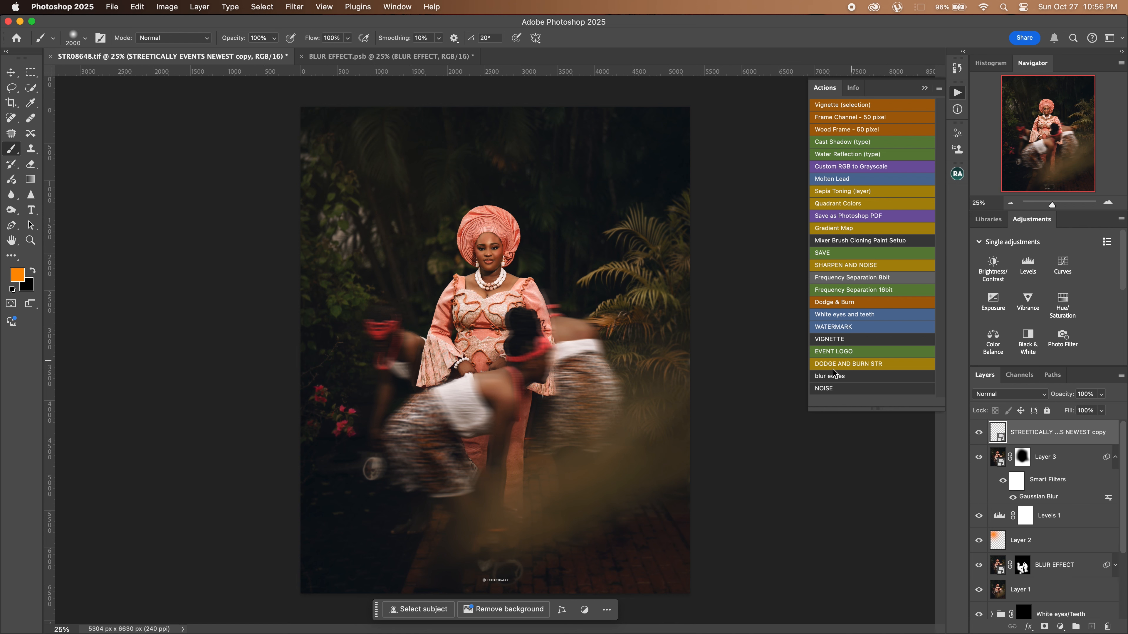
left_click(13, 72)
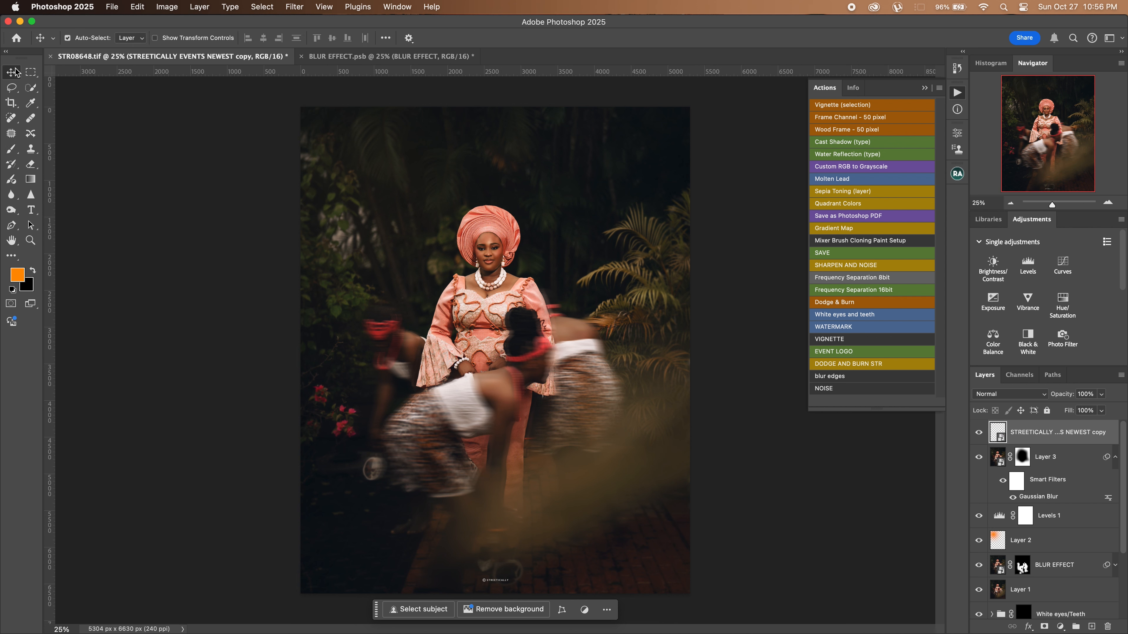
key("super+t")
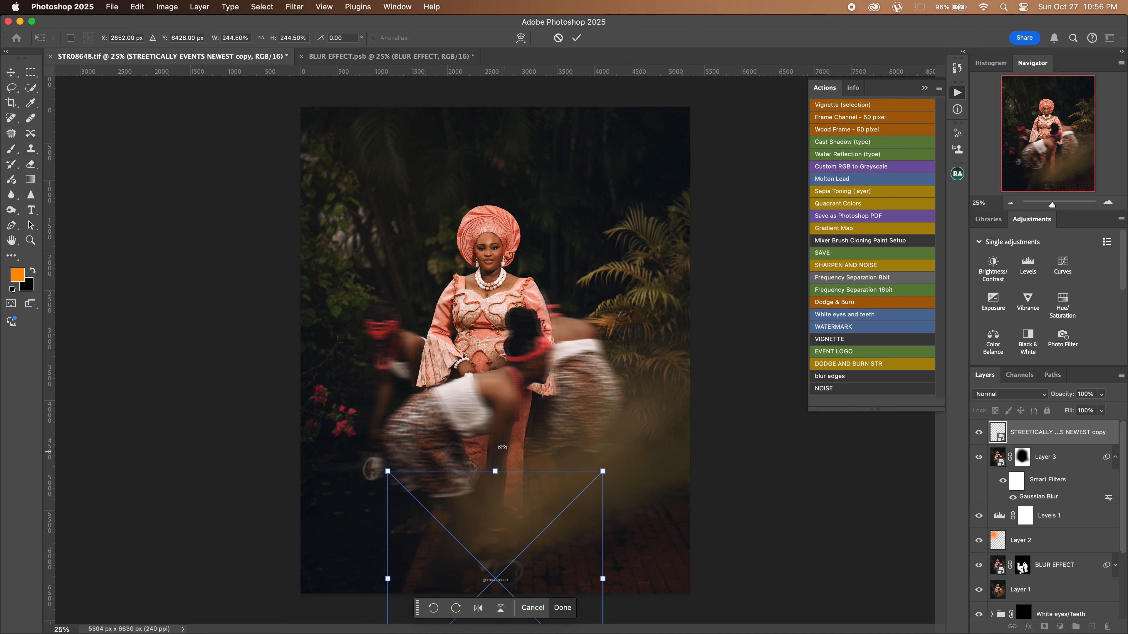
left_click_drag(495, 471, 497, 488)
left_click_drag(515, 559, 630, 515)
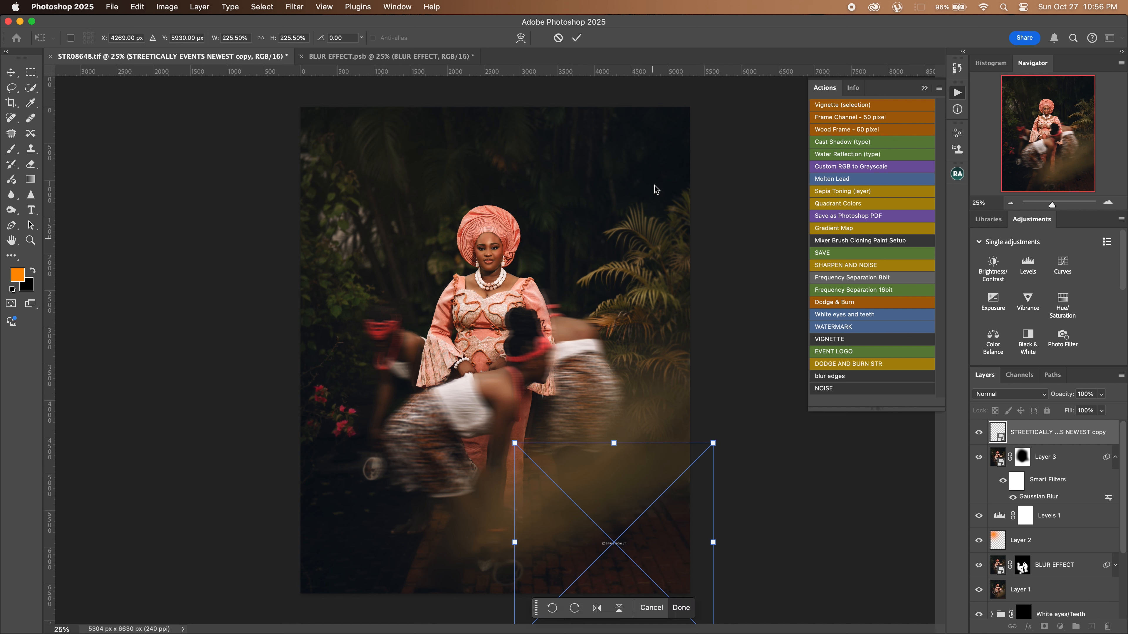
left_click(576, 38)
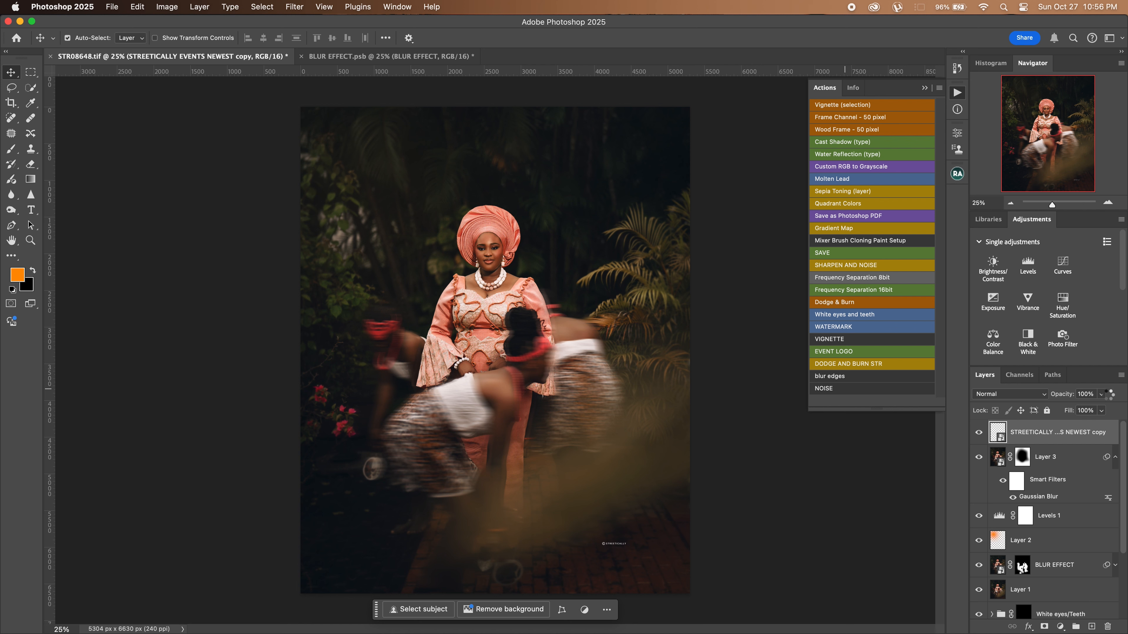
- Set the noise layer's opacity to 71% and save the image with the SAVE action
left_click(1101, 394)
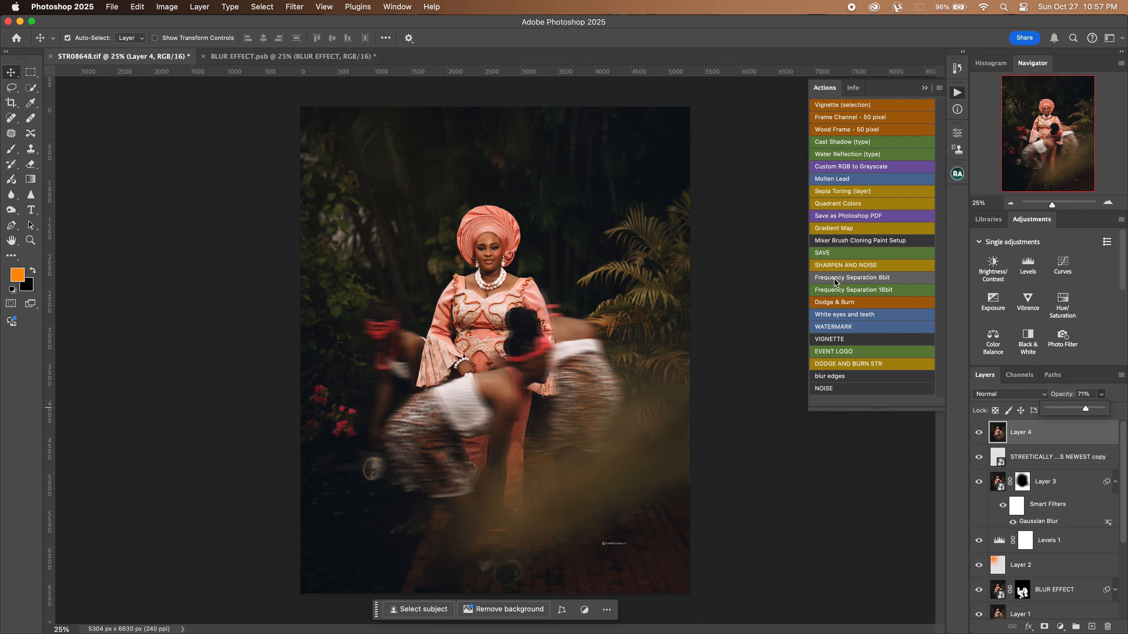
left_click(836, 254)
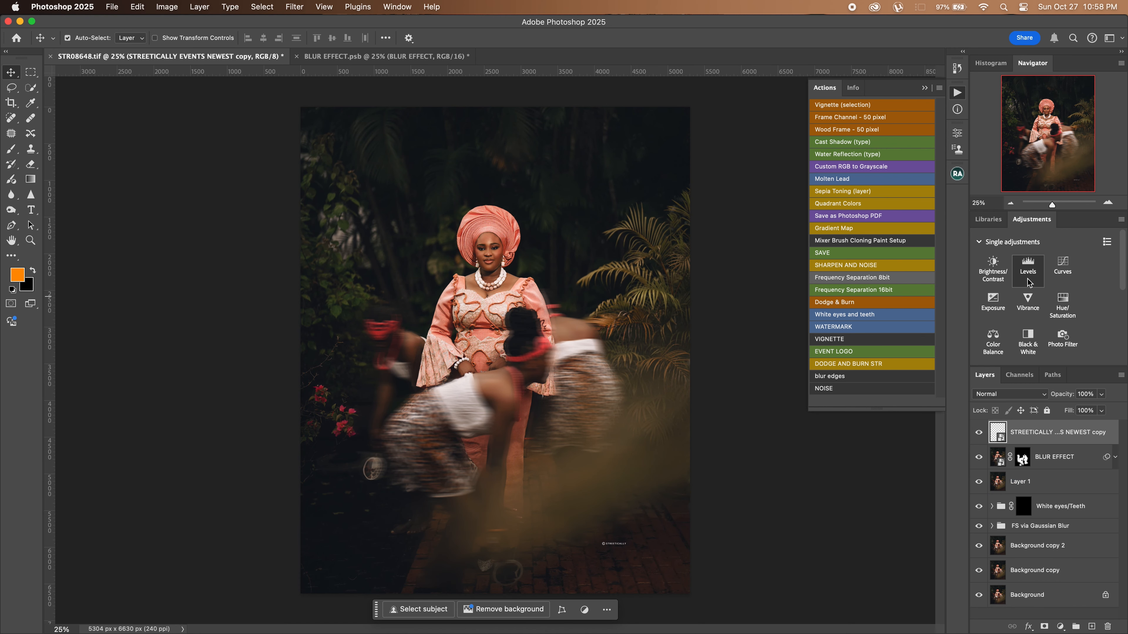
- Add a Levels adjustment layer with black input 6, and compare the image before and after
left_click(1028, 265)
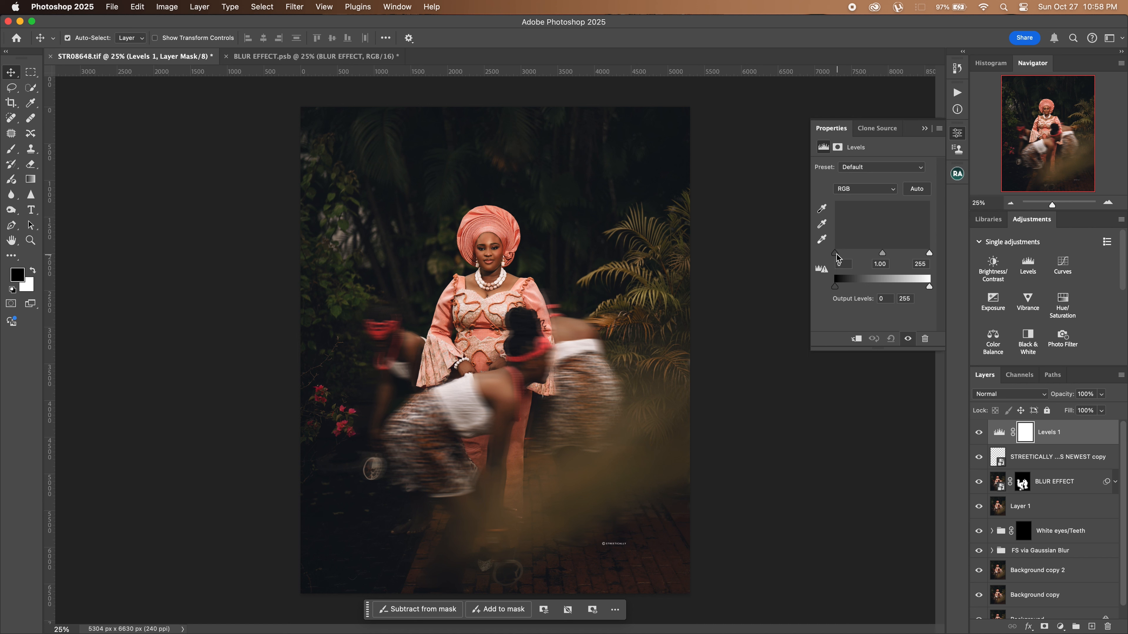
left_click_drag(835, 253, 837, 254)
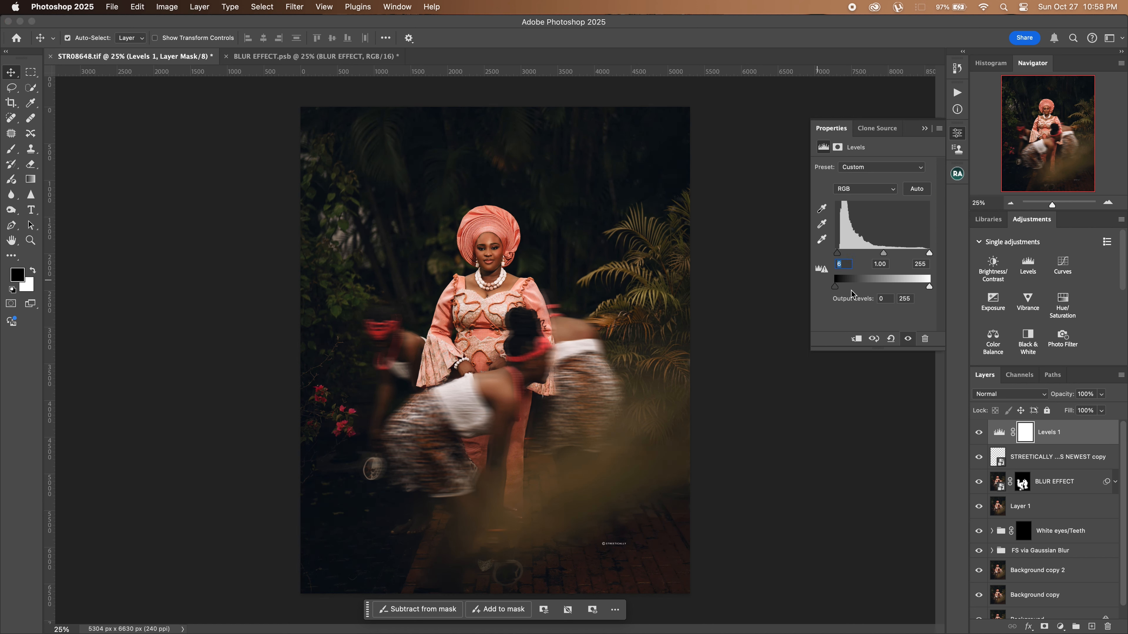
left_click(921, 263)
left_click(908, 338)
left_click(908, 339)
left_click(908, 338)
left_click(908, 339)
- Run the NOISE action, and in Finder rename STR08648.jpg in the SAVED IMAGES folder to STR08646.jpg
left_click(957, 92)
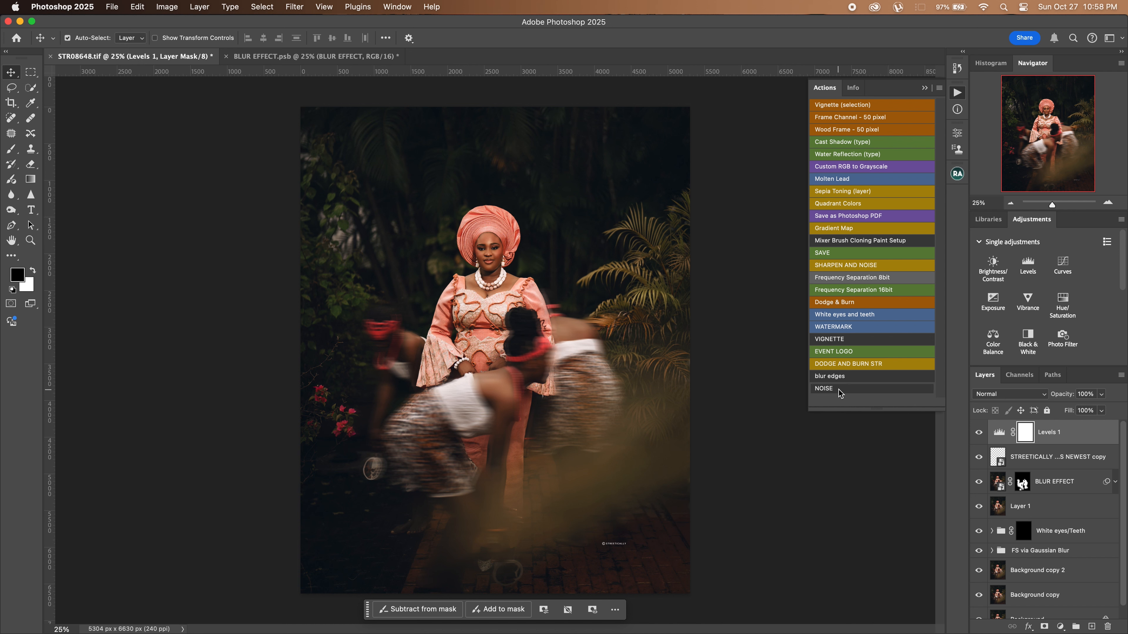
mouse_move(526, 632)
left_click(277, 592)
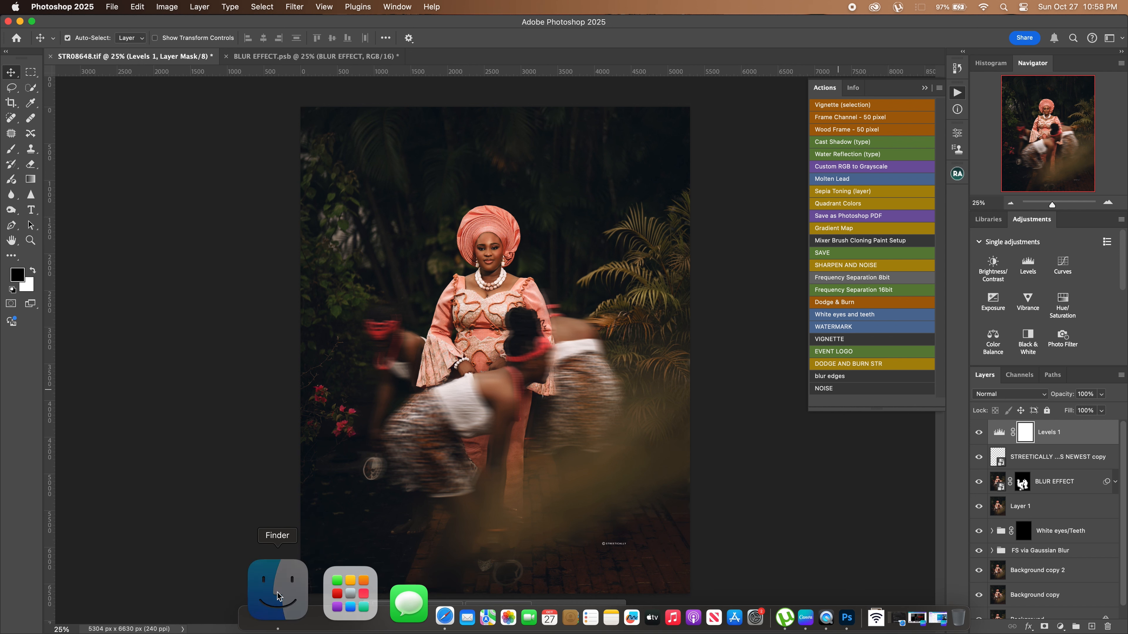
left_click(349, 125)
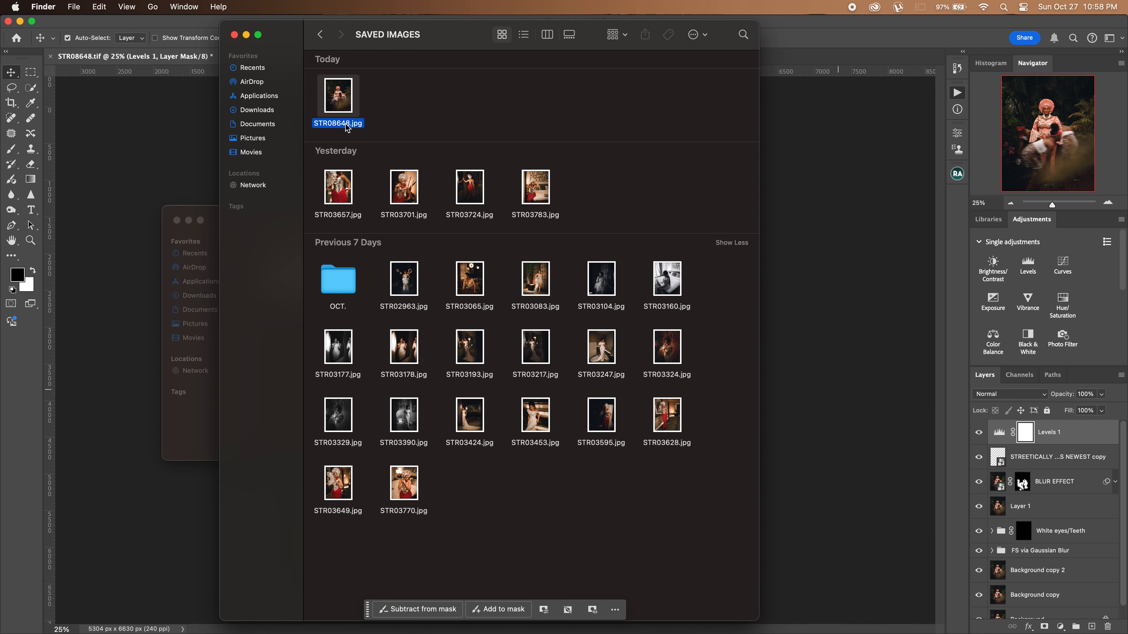
left_click(350, 125)
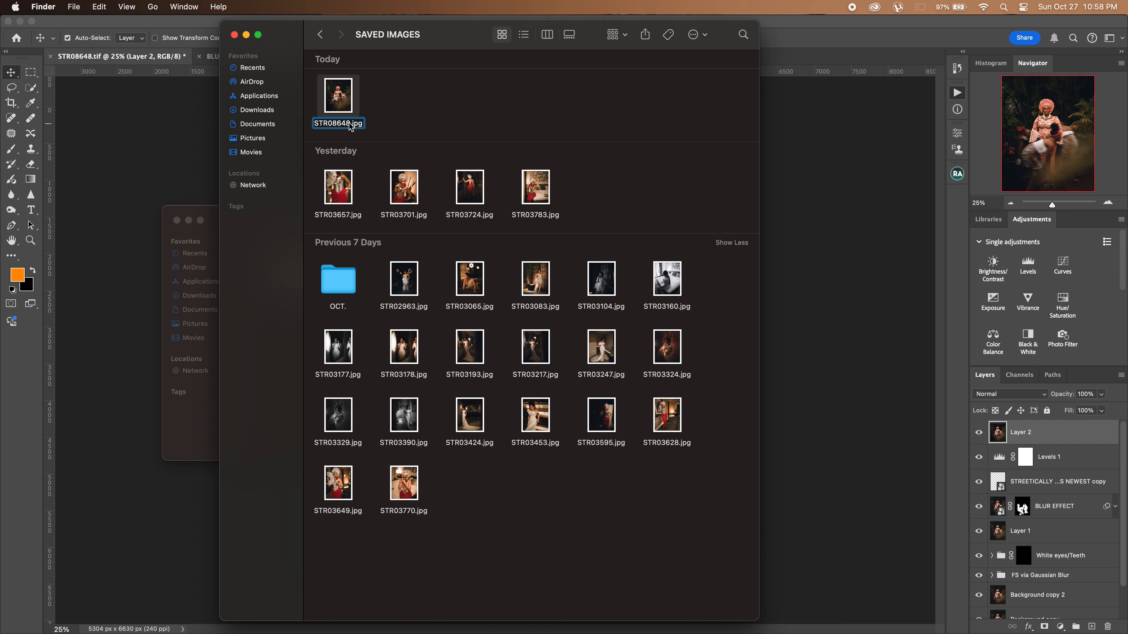
key("BackSpace")
type("6")
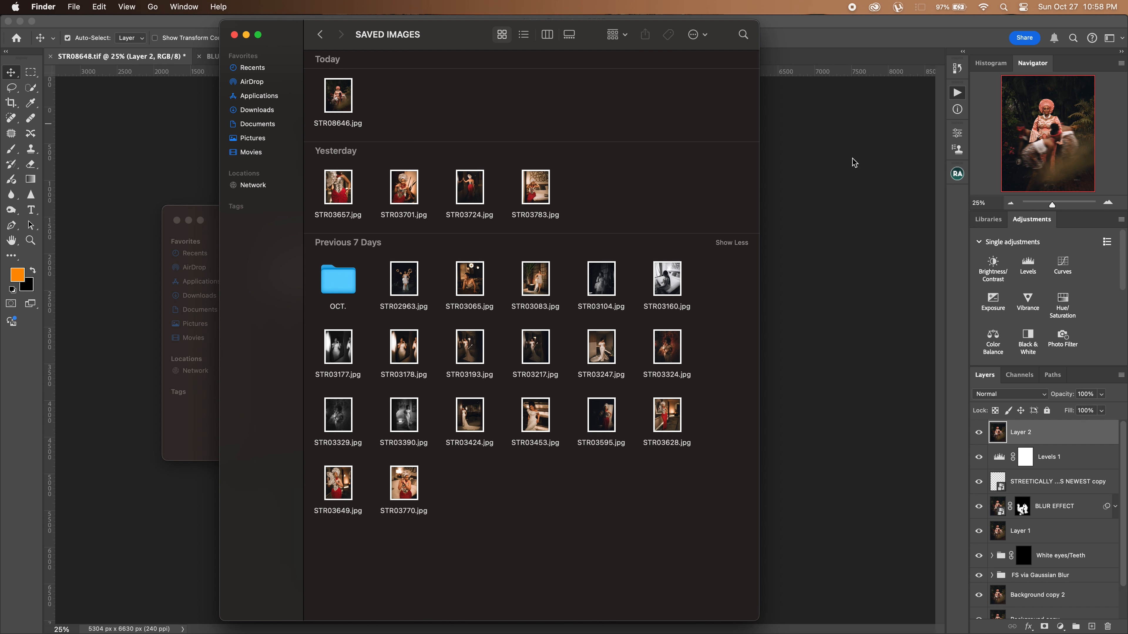
- Switch back to Photoshop, compare the image with the noise layer hidden, and set that layer's opacity to 78%
left_click(846, 165)
left_click(979, 433)
left_click(979, 433)
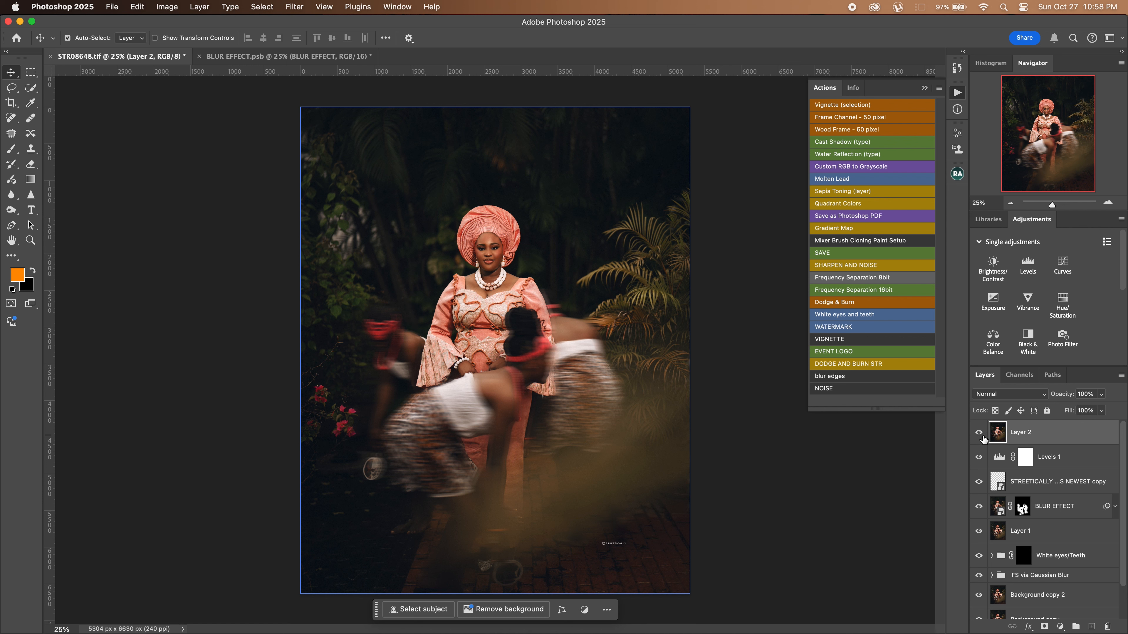
left_click(1101, 394)
left_click_drag(1104, 407, 1093, 410)
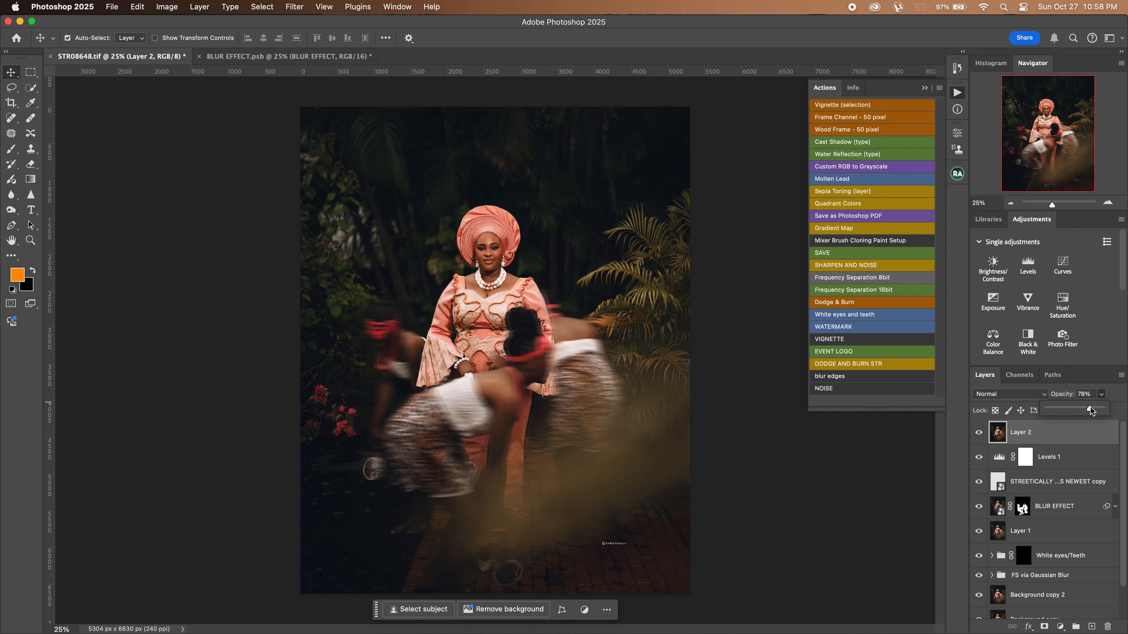
- Run the blur edges action and paint white on its mask along the photo's bottom edge with a 2900 px brush
left_click(841, 378)
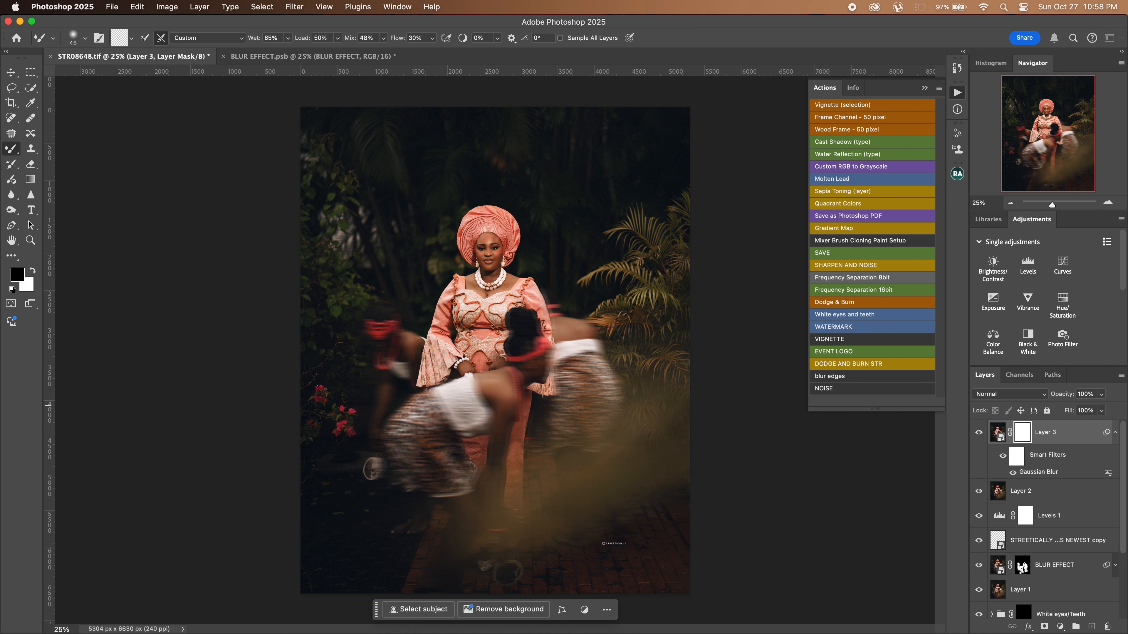
key("bracketright")
key("bracketright")
key("bracketright")
key("bracketright")
key("bracketright")
mouse_move(287, 524)
left_mouse_down()
mouse_move(338, 558)
mouse_move(500, 569)
mouse_move(581, 559)
mouse_move(720, 510)
mouse_move(679, 547)
mouse_move(553, 557)
mouse_move(357, 534)
left_mouse_up()
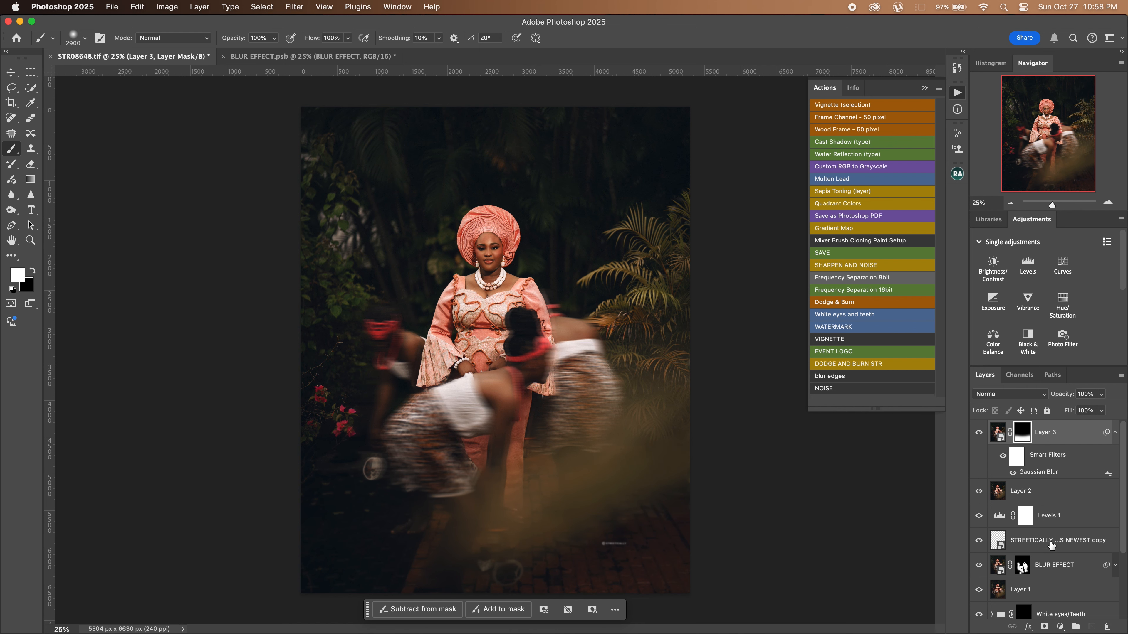
- Move the STREETICALLY logo layer to the top of the layer stack and save the image with the SAVE action
left_click_drag(1050, 540, 1056, 429)
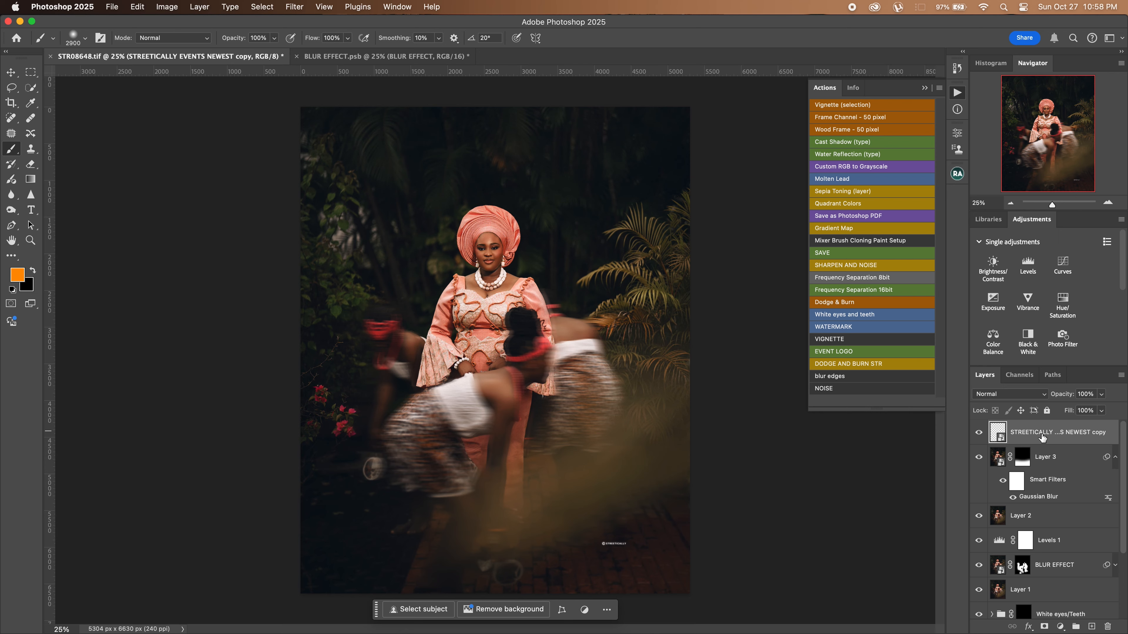
left_click(834, 254)
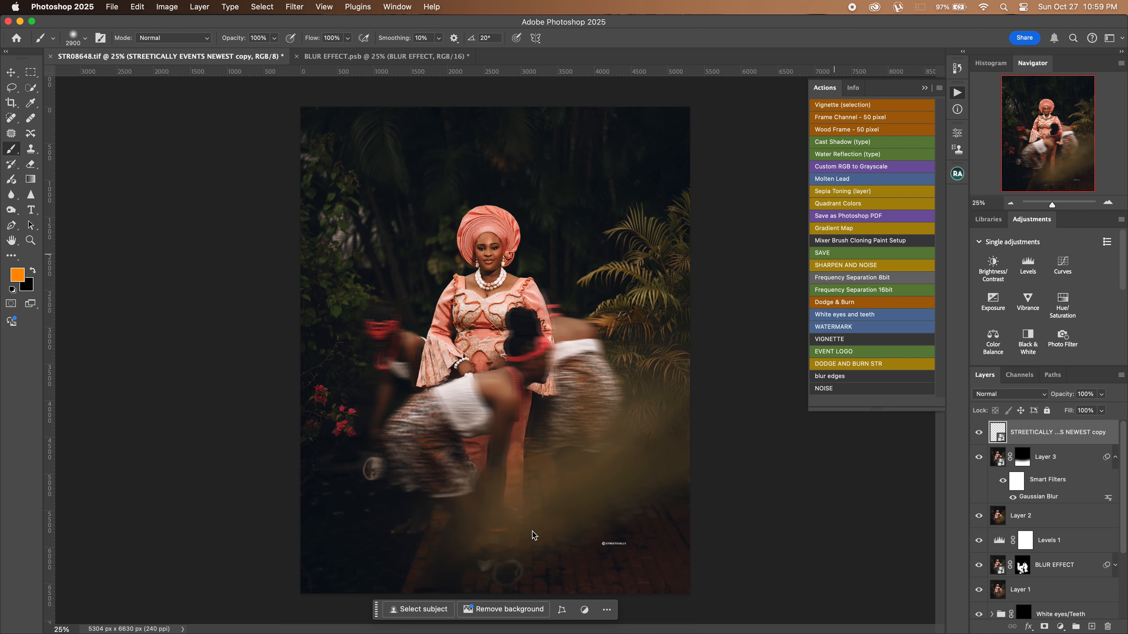